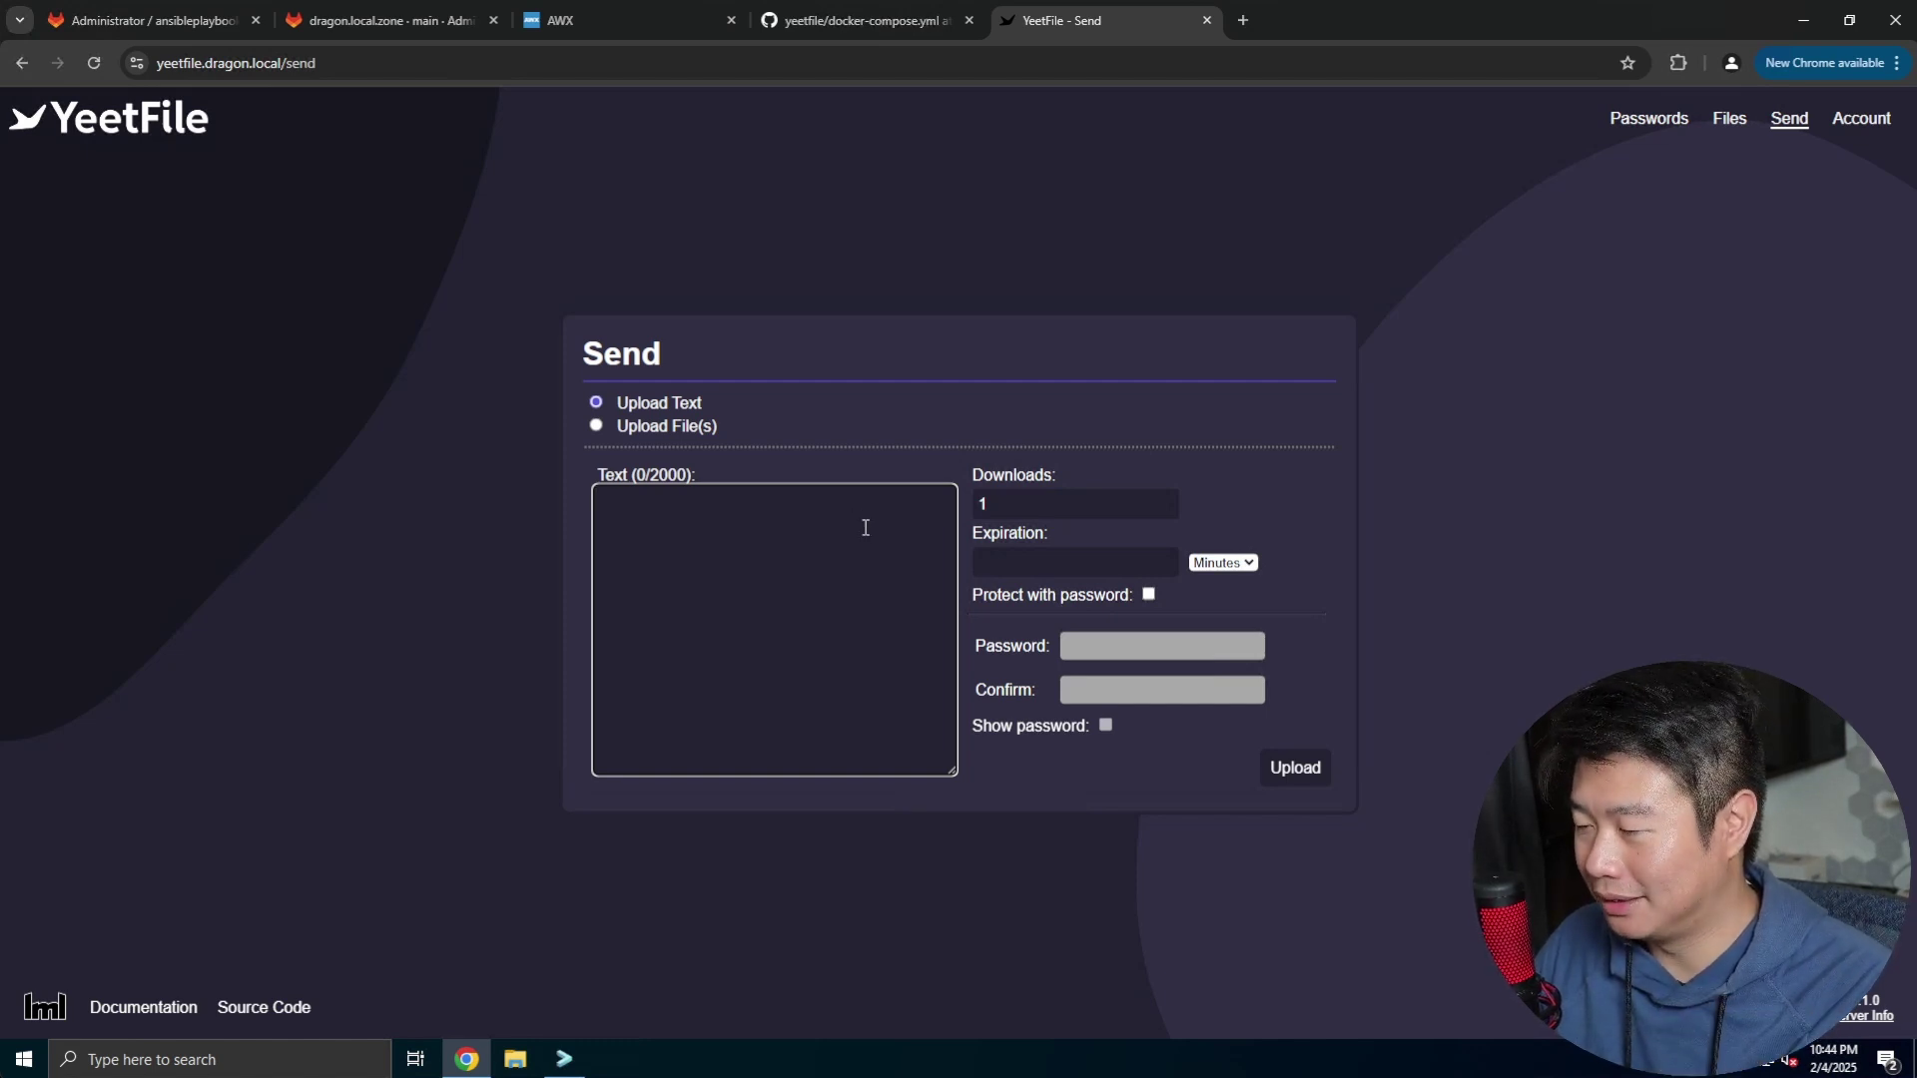
Toggle the Send form to file upload and back to text sharing
click(696, 408)
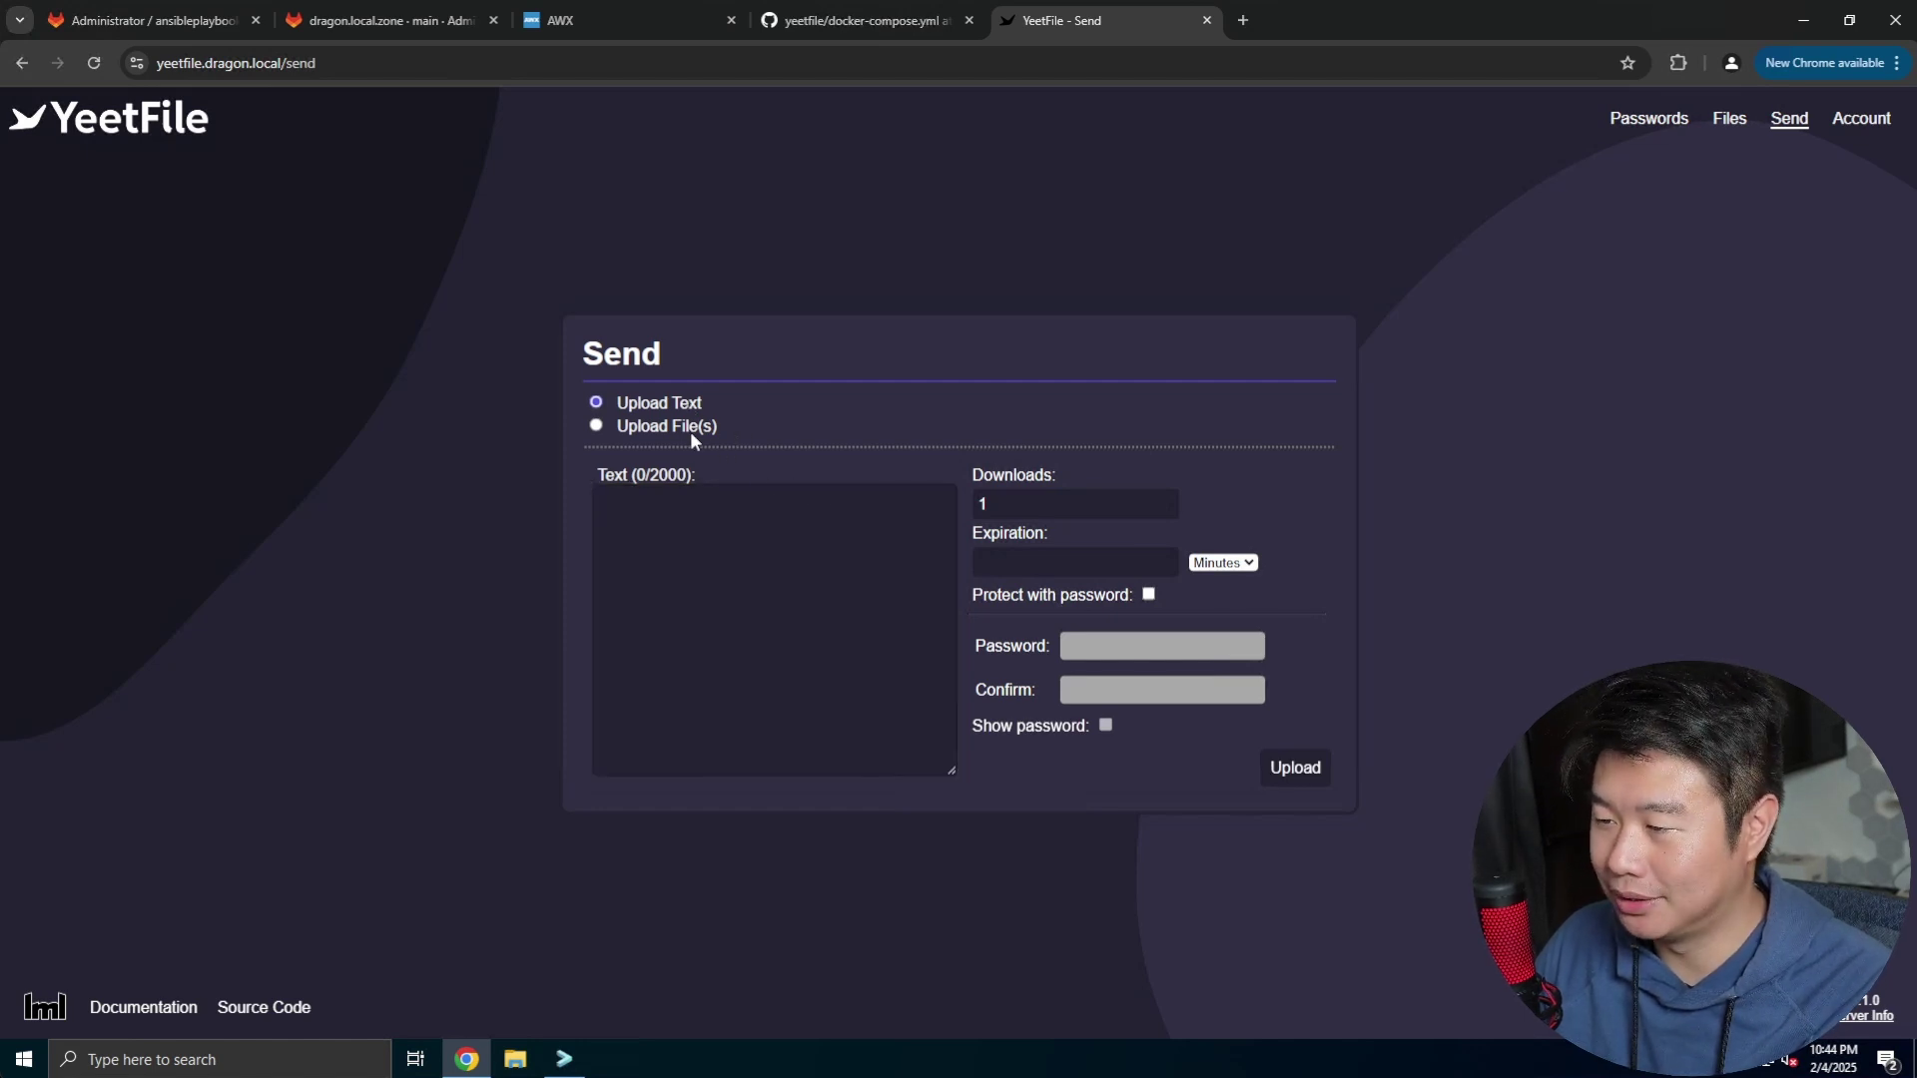
click(683, 429)
click(644, 404)
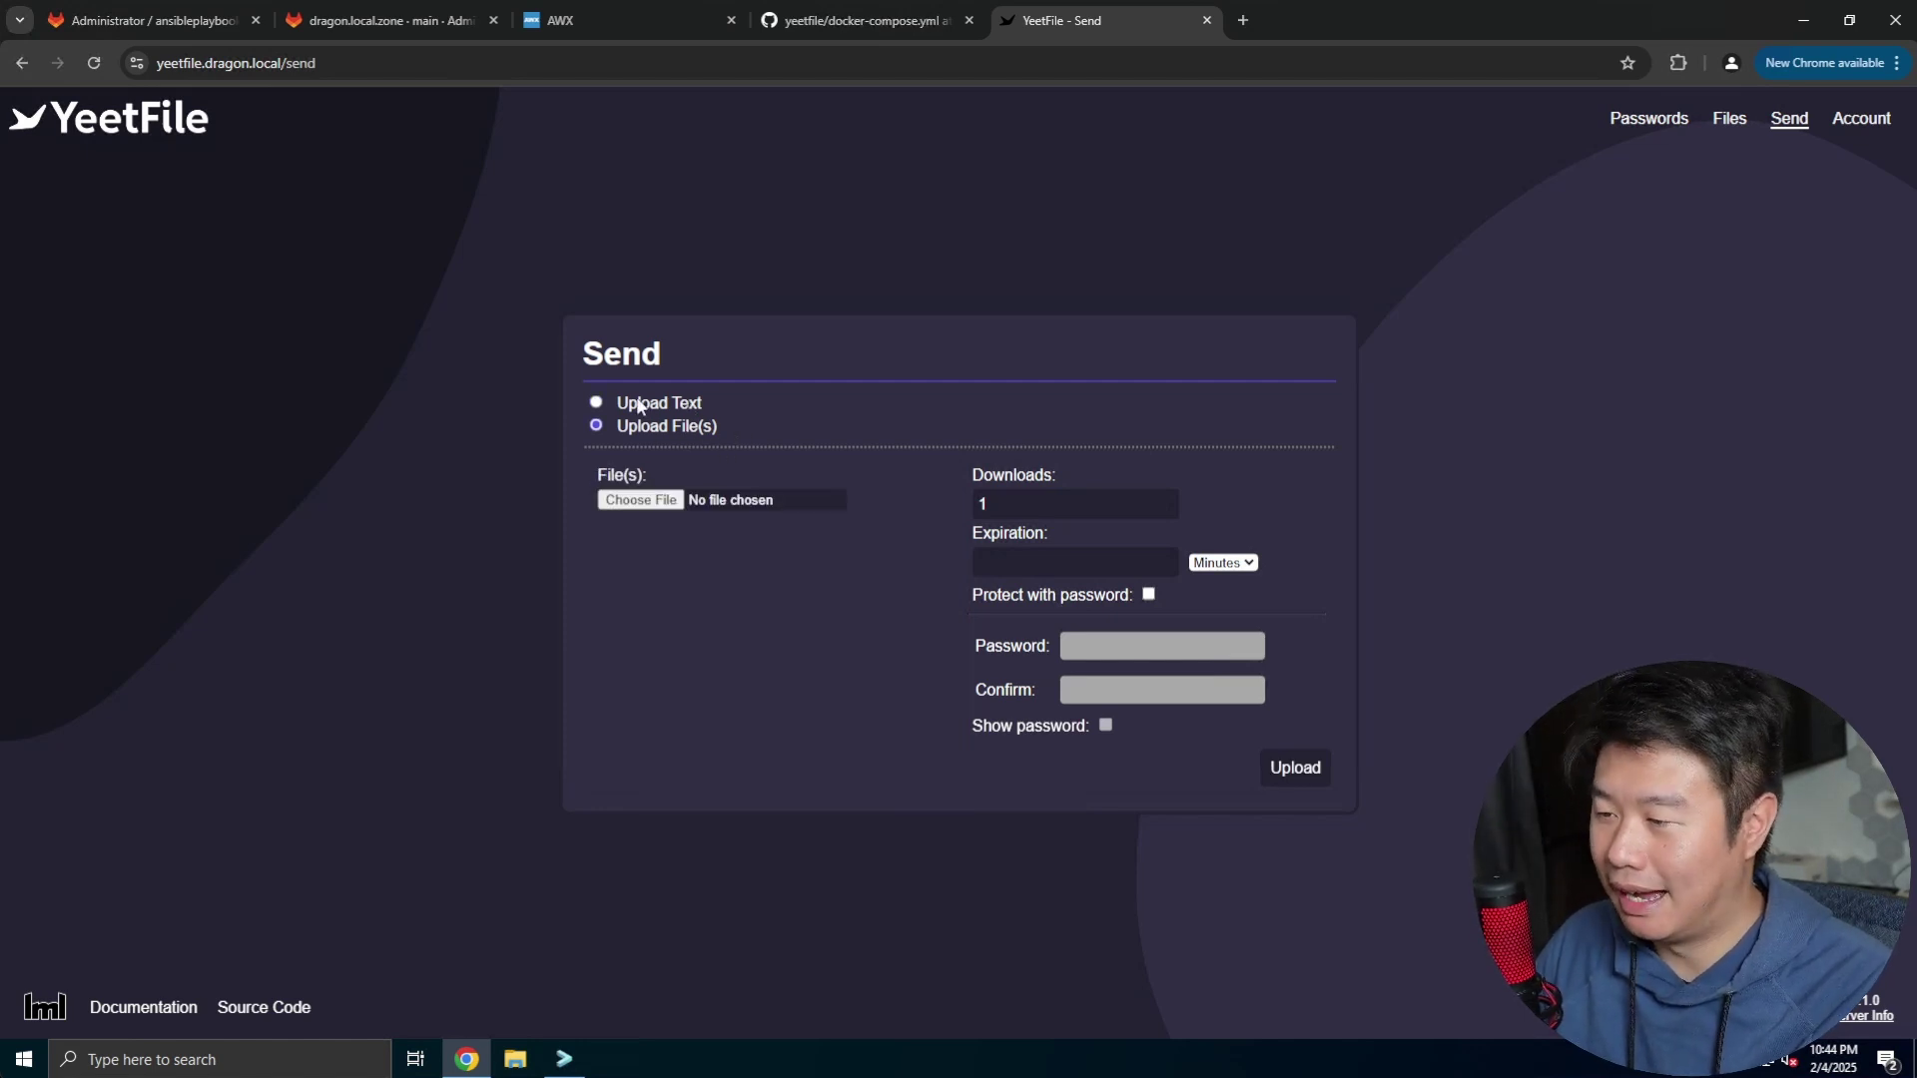
Check the Downloads and Expiration fields and tick 'Protect with password'
click(1069, 505)
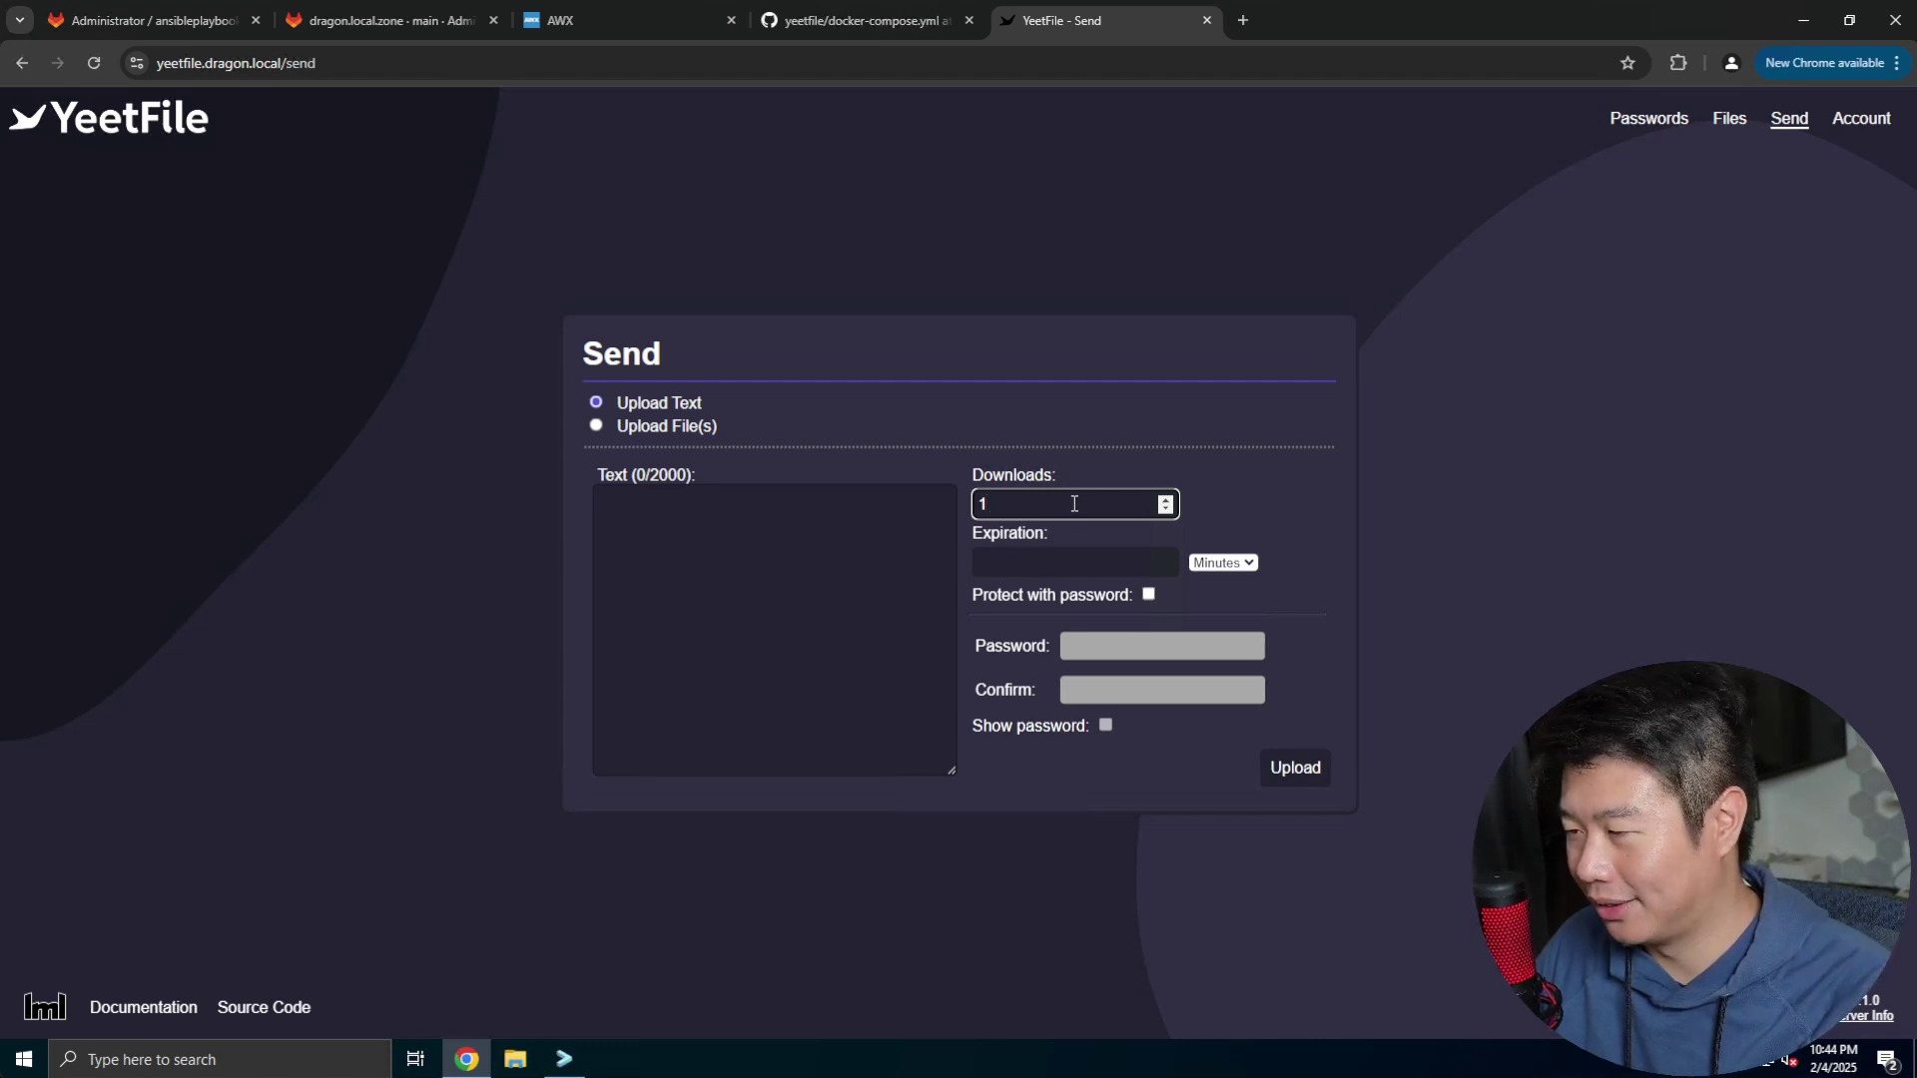
click(1087, 565)
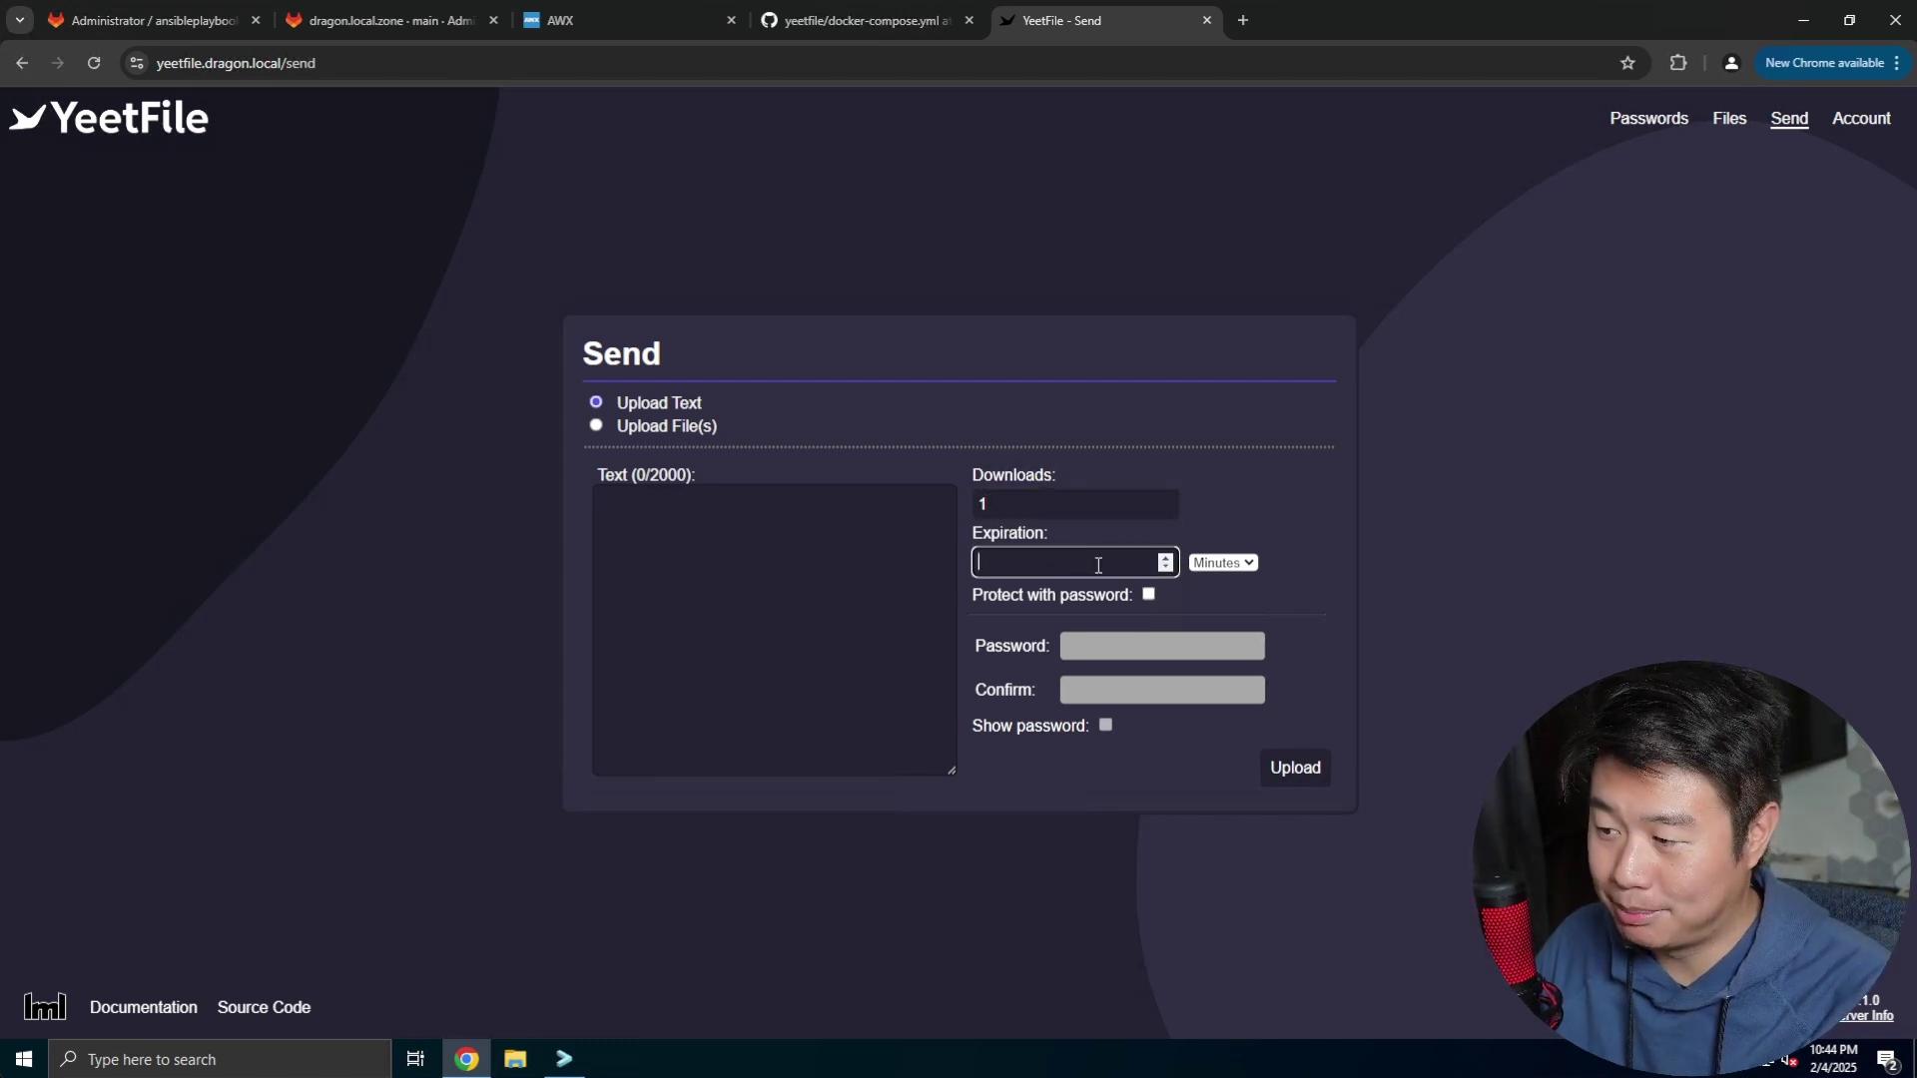
click(1148, 594)
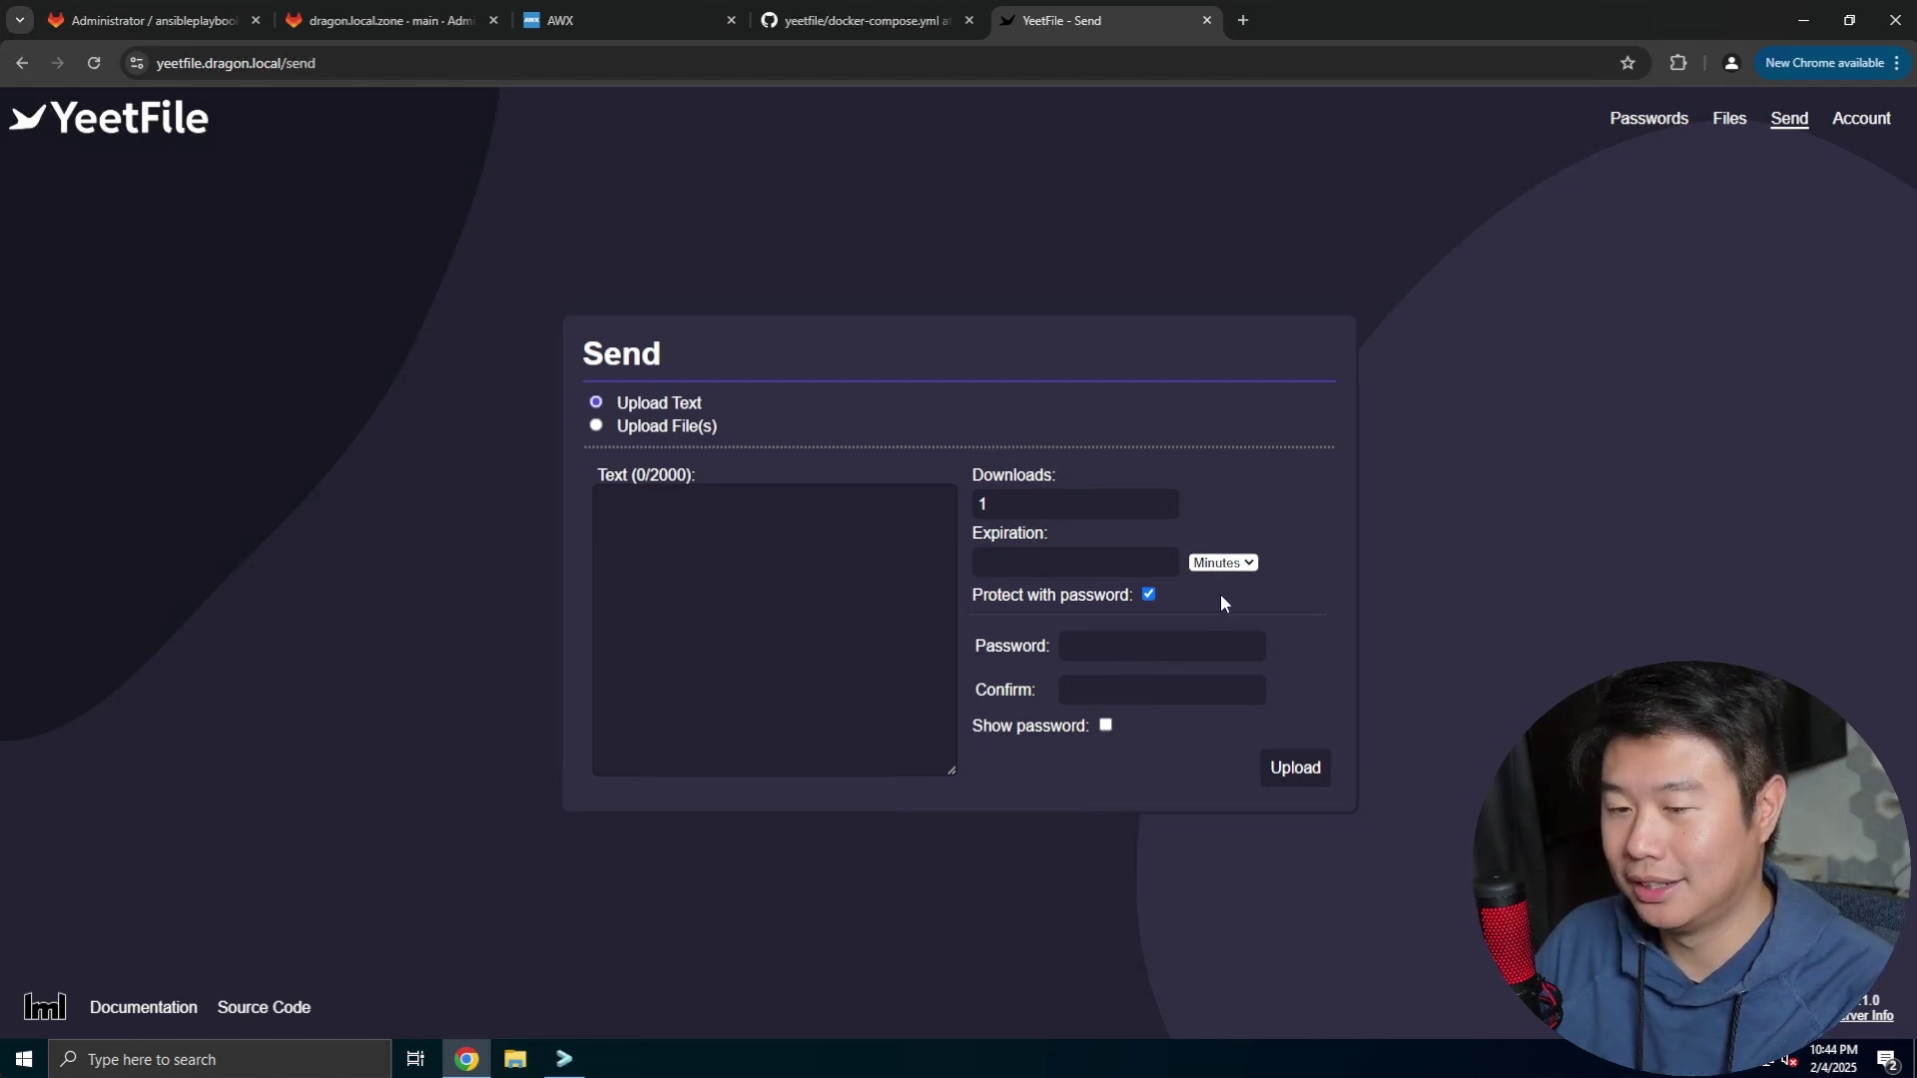
click(620, 510)
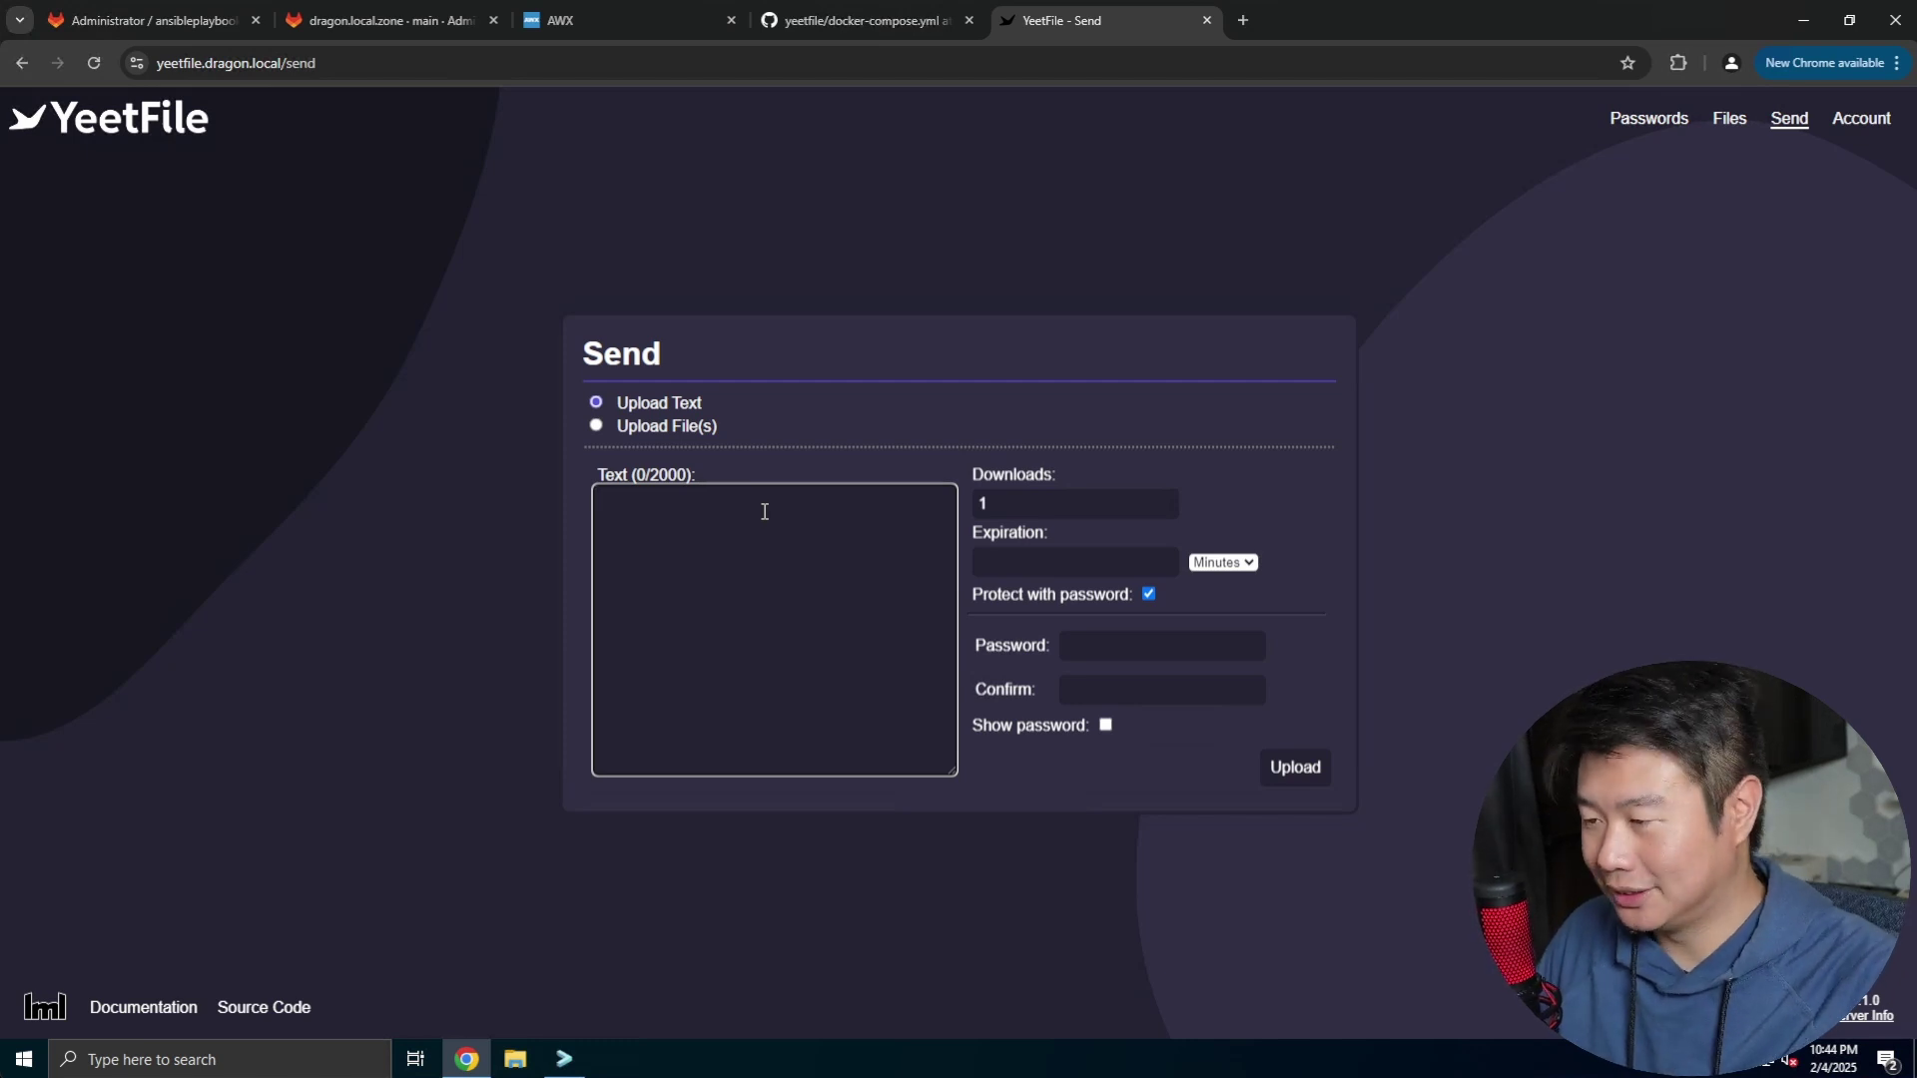
Enter the share text and set the expiration to 60 minutes
text(password)
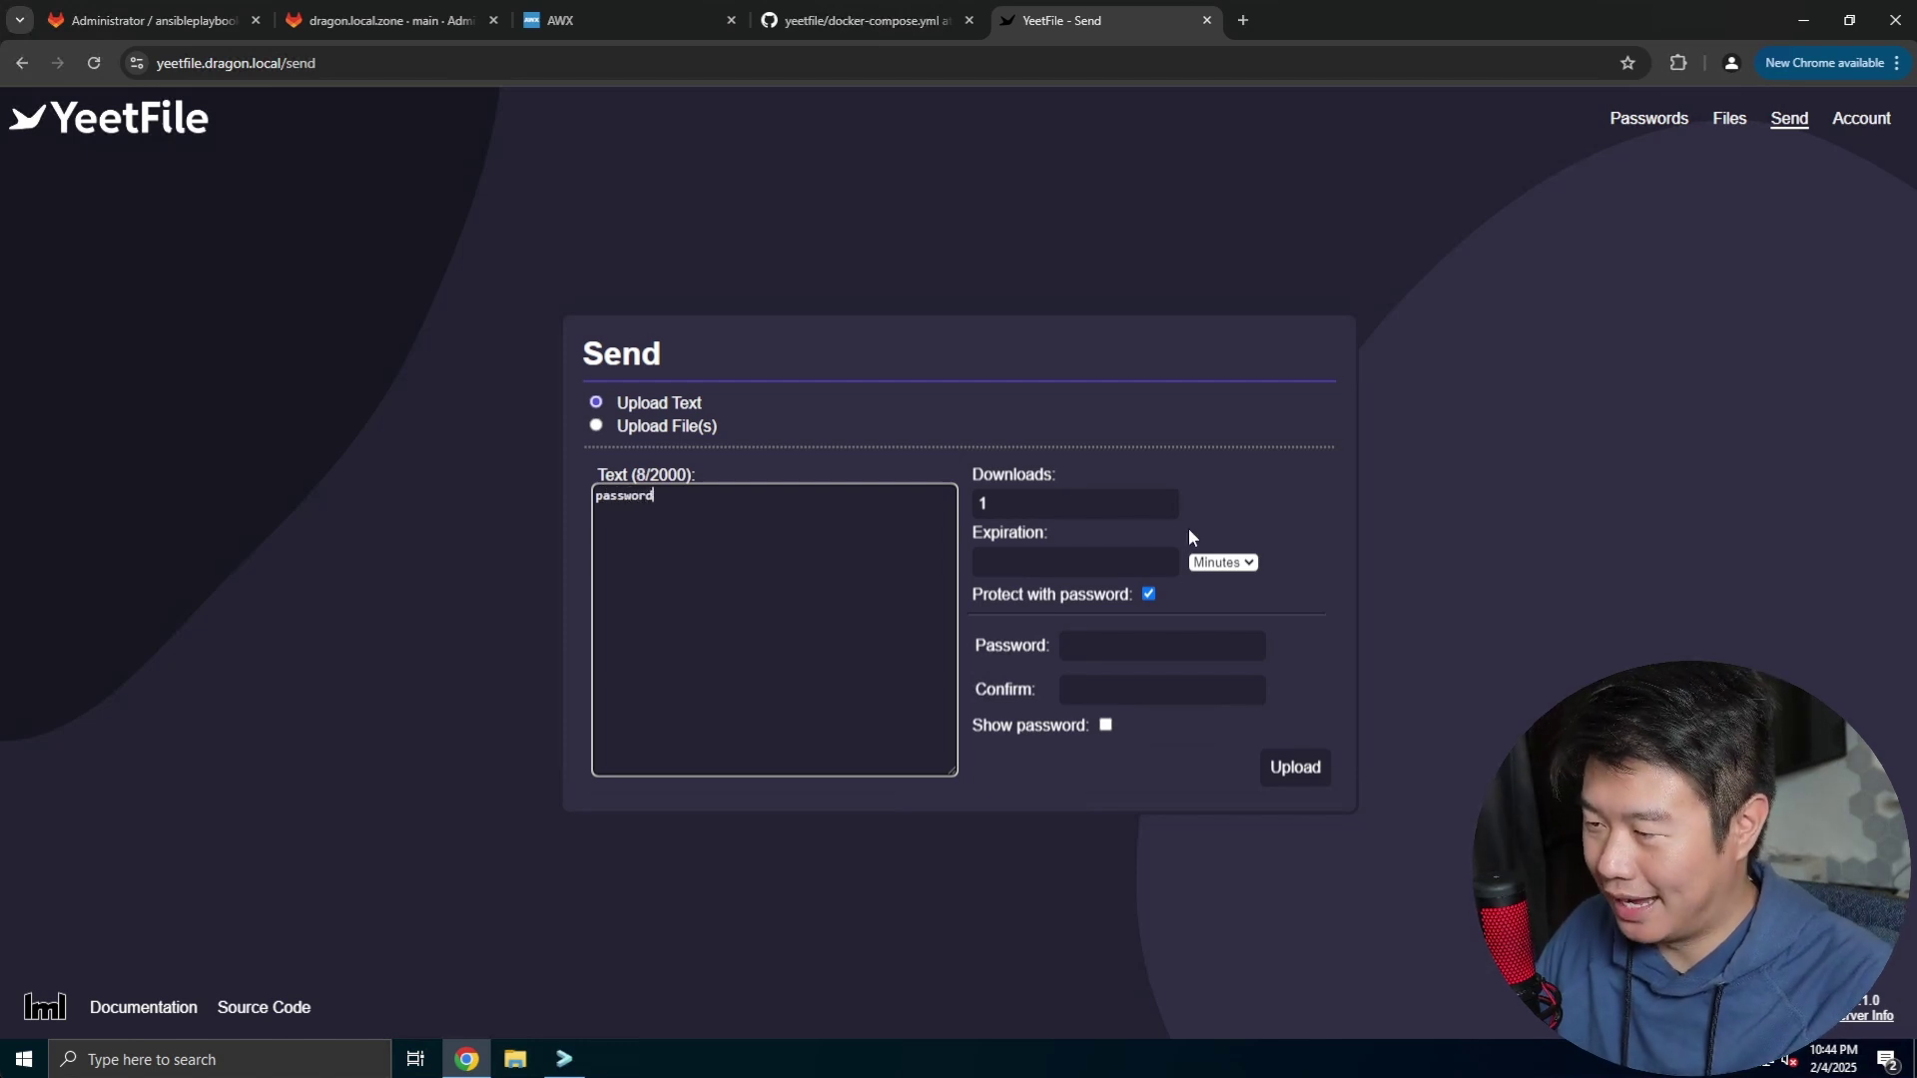
click(1057, 515)
click(1048, 556)
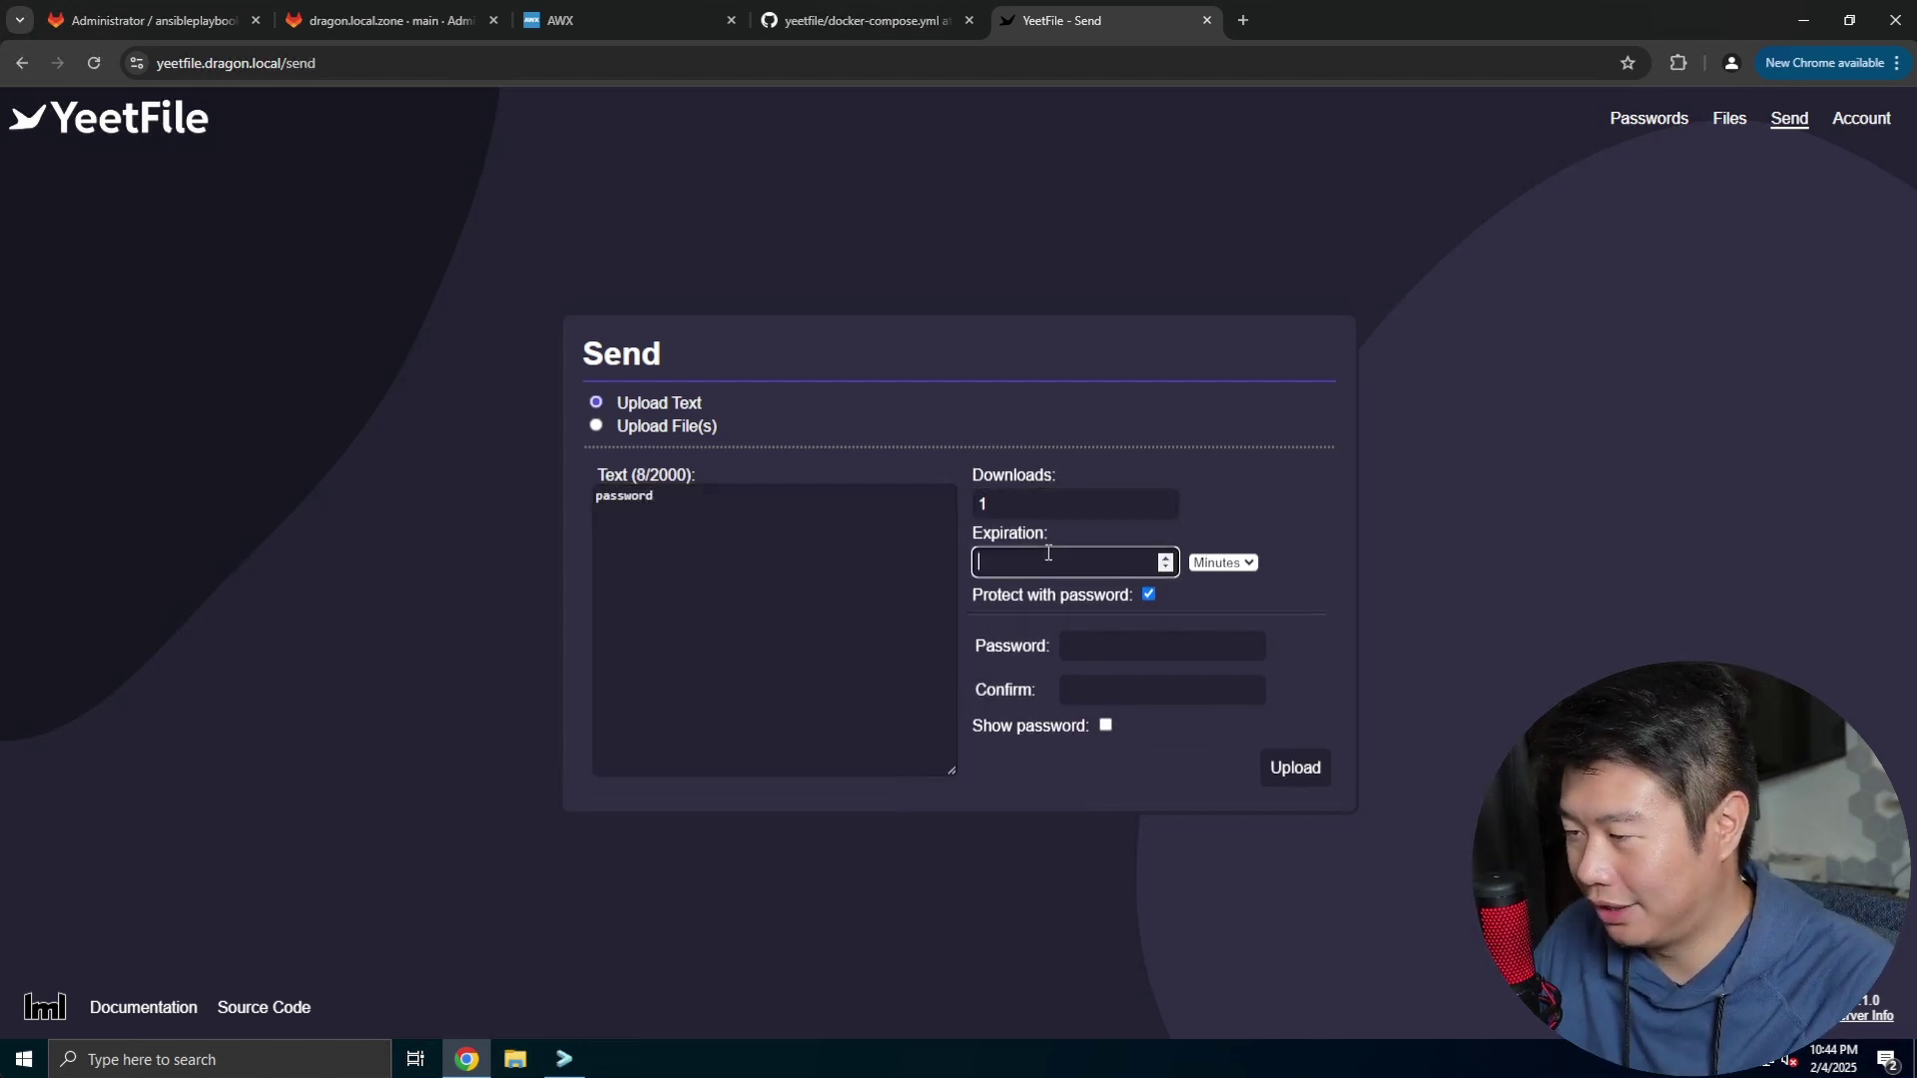
text(60)
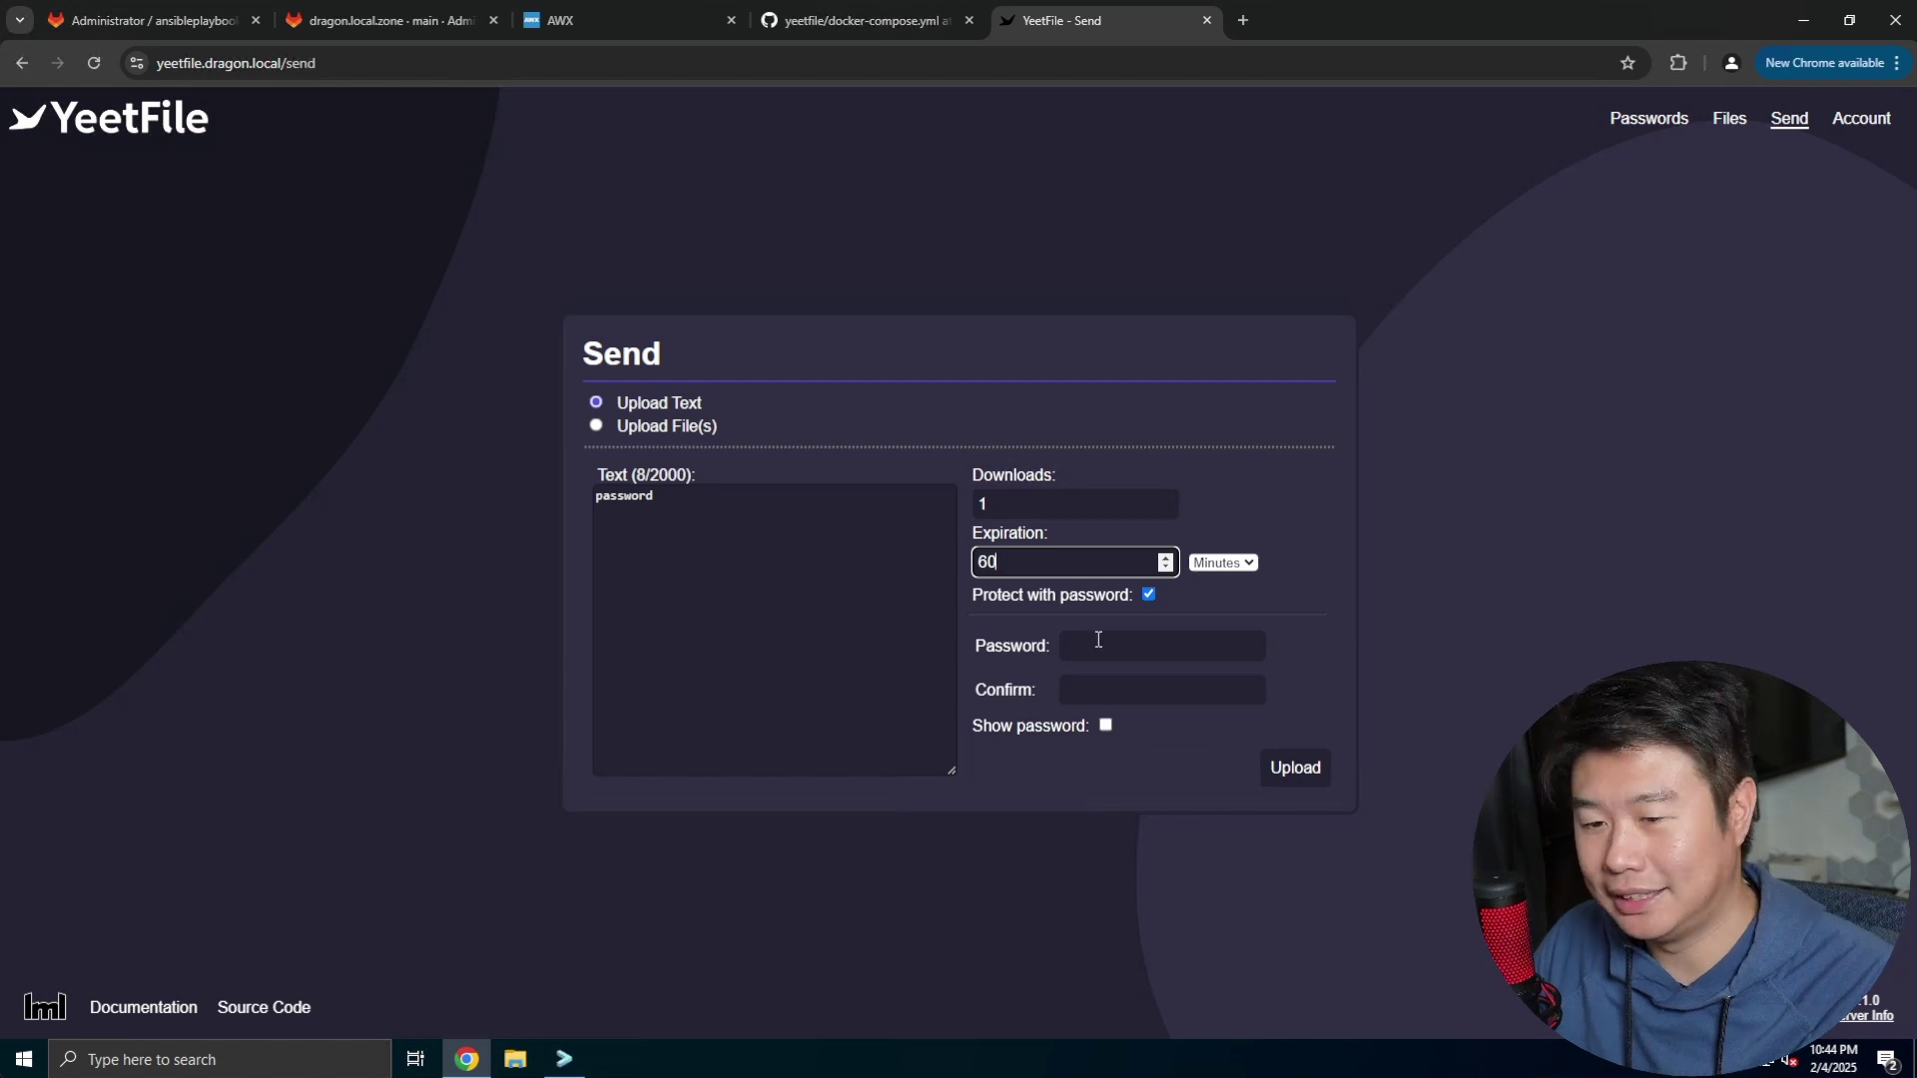
Fill in and confirm the share password, then upload to generate the link
click(1118, 645)
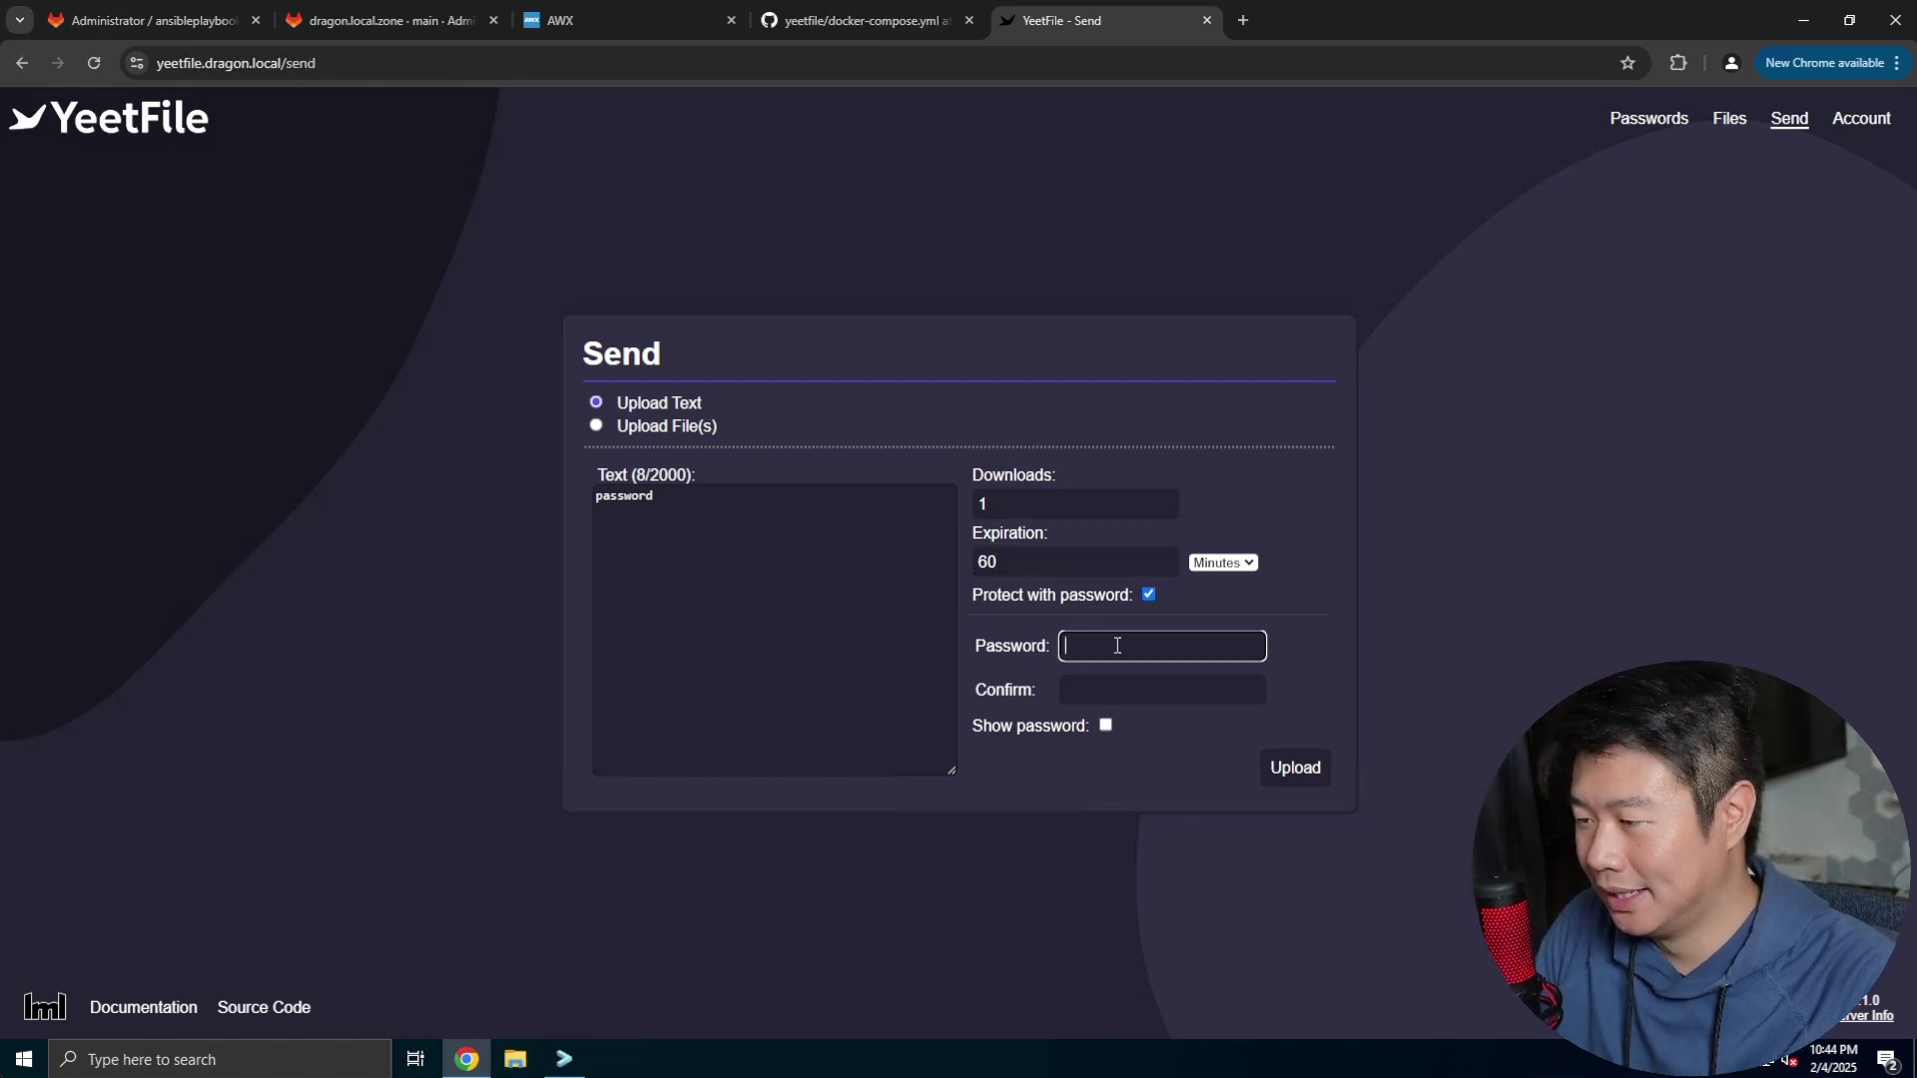
text(password)
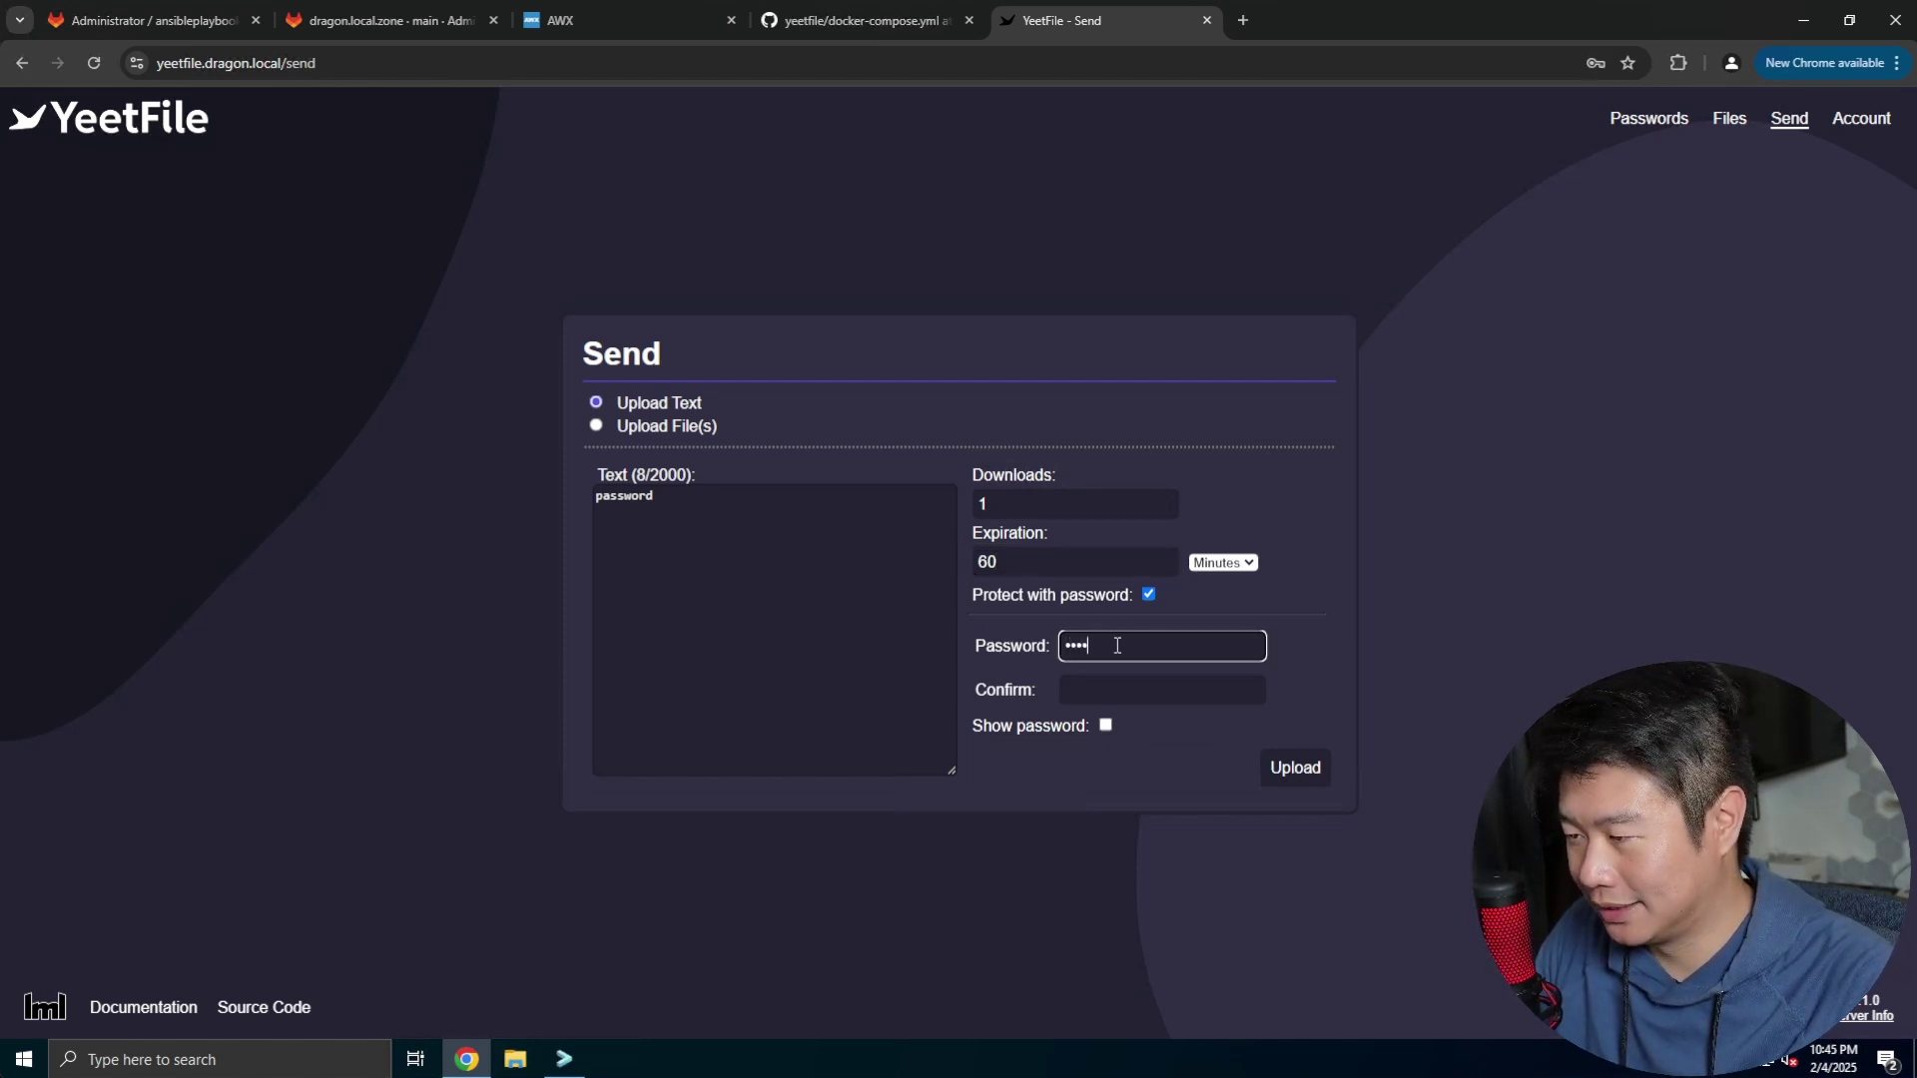
key(Tab)
text(password)
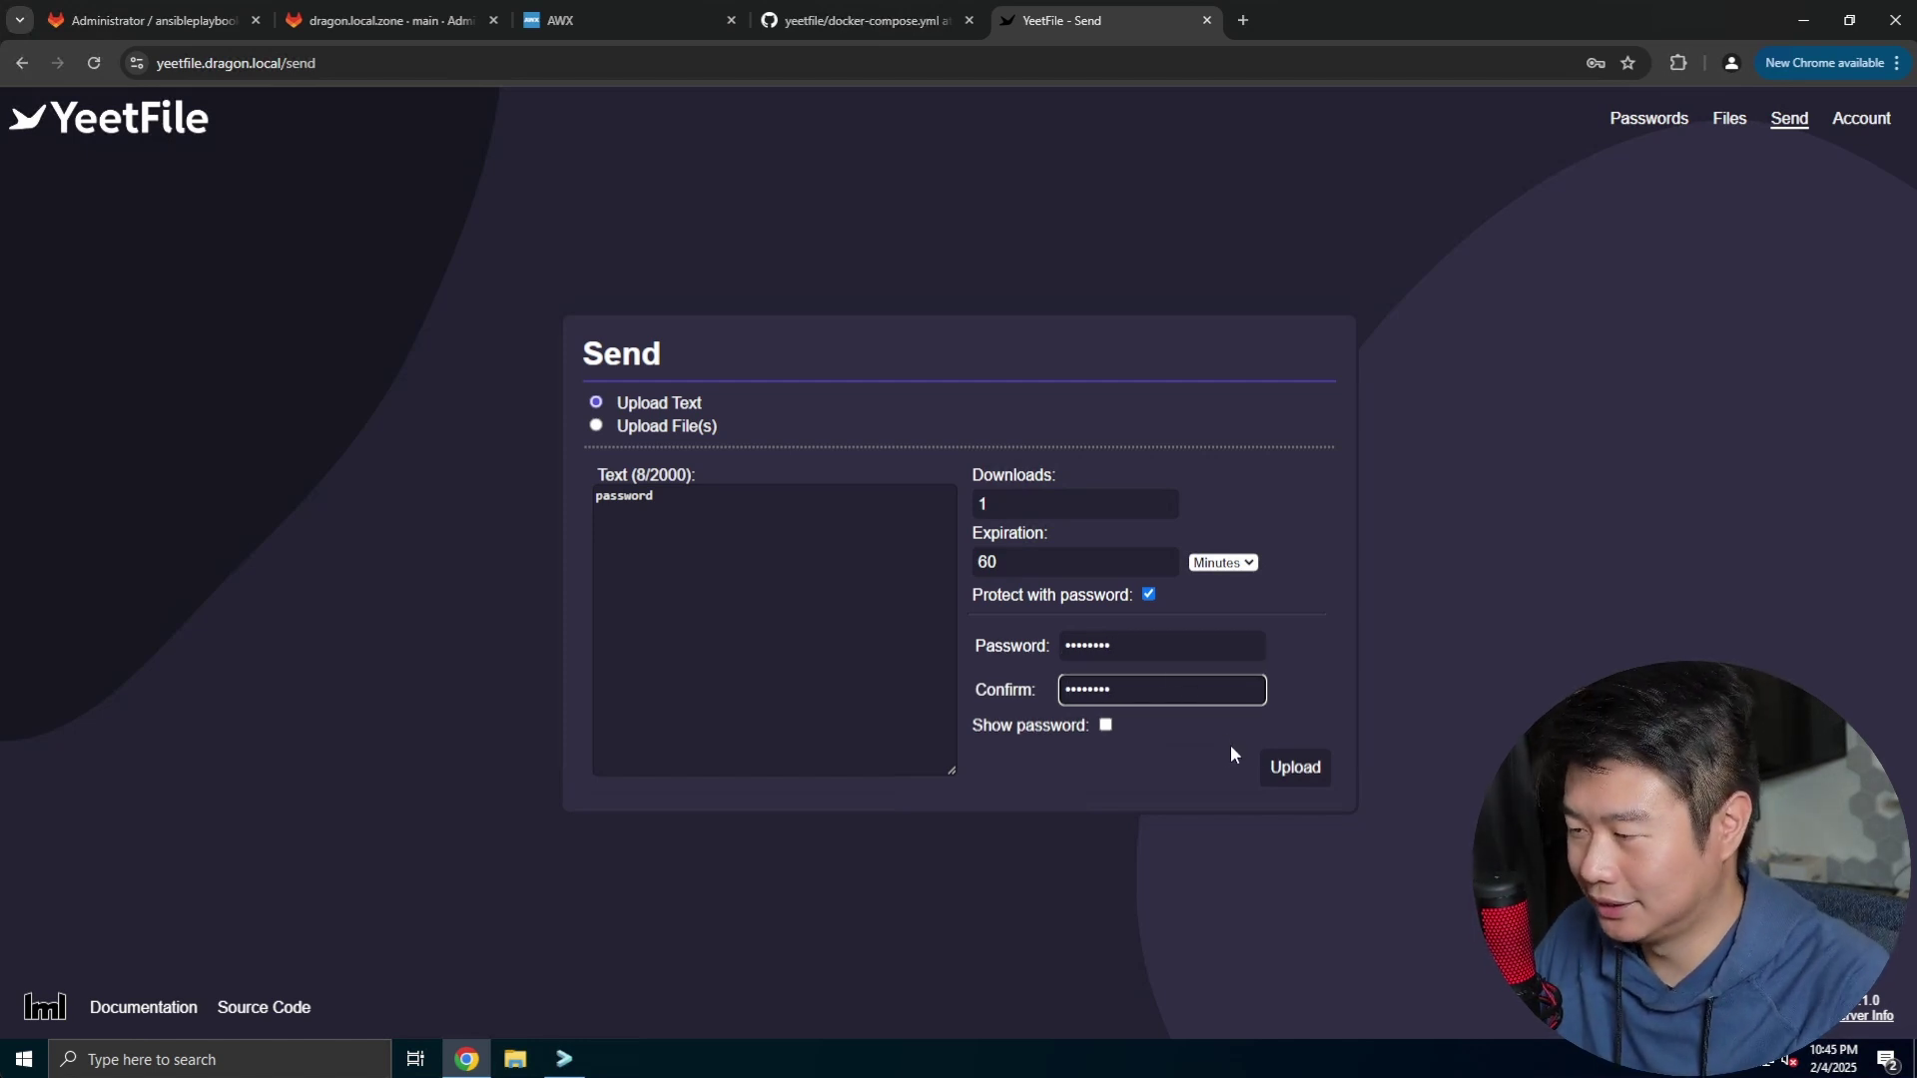
click(1295, 769)
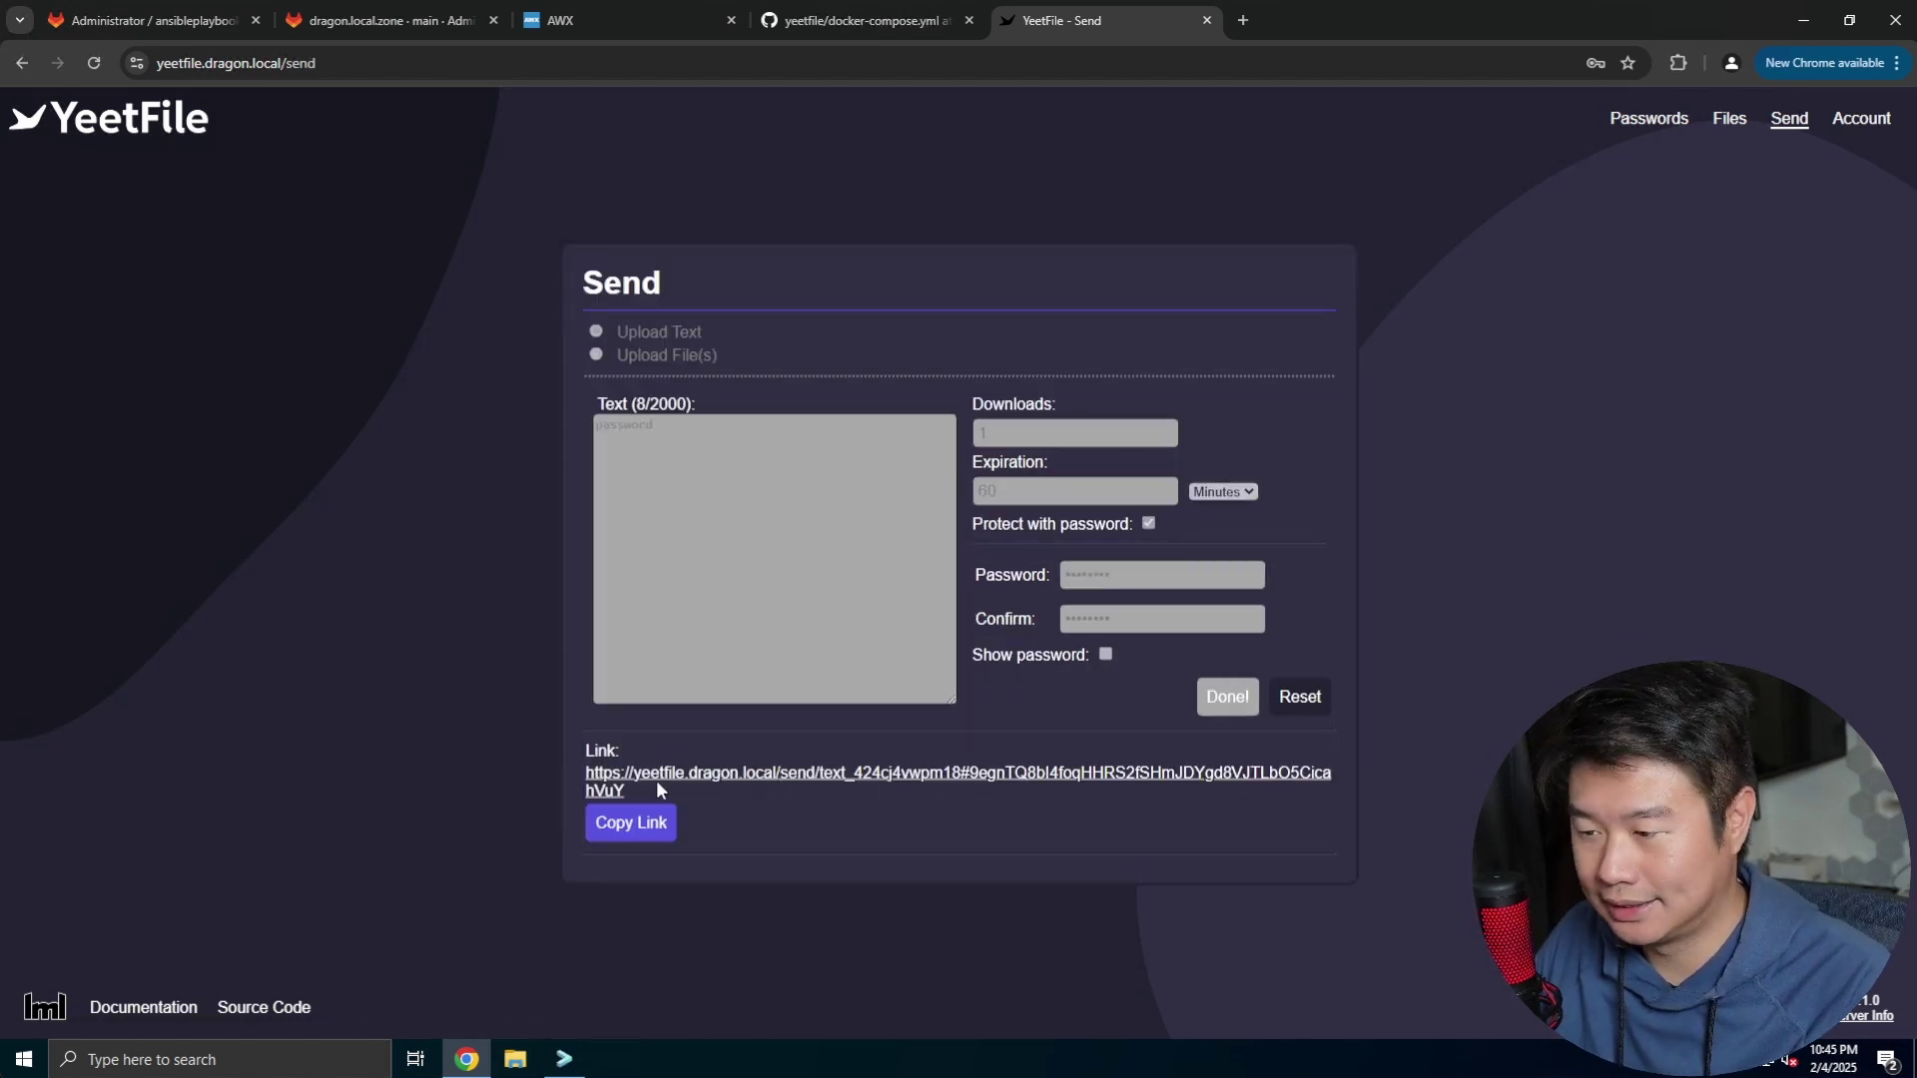
Open the yeetfile.dragon.local/send share link in a new tab and type the share password
drag(712, 781, 589, 771)
right_click(611, 781)
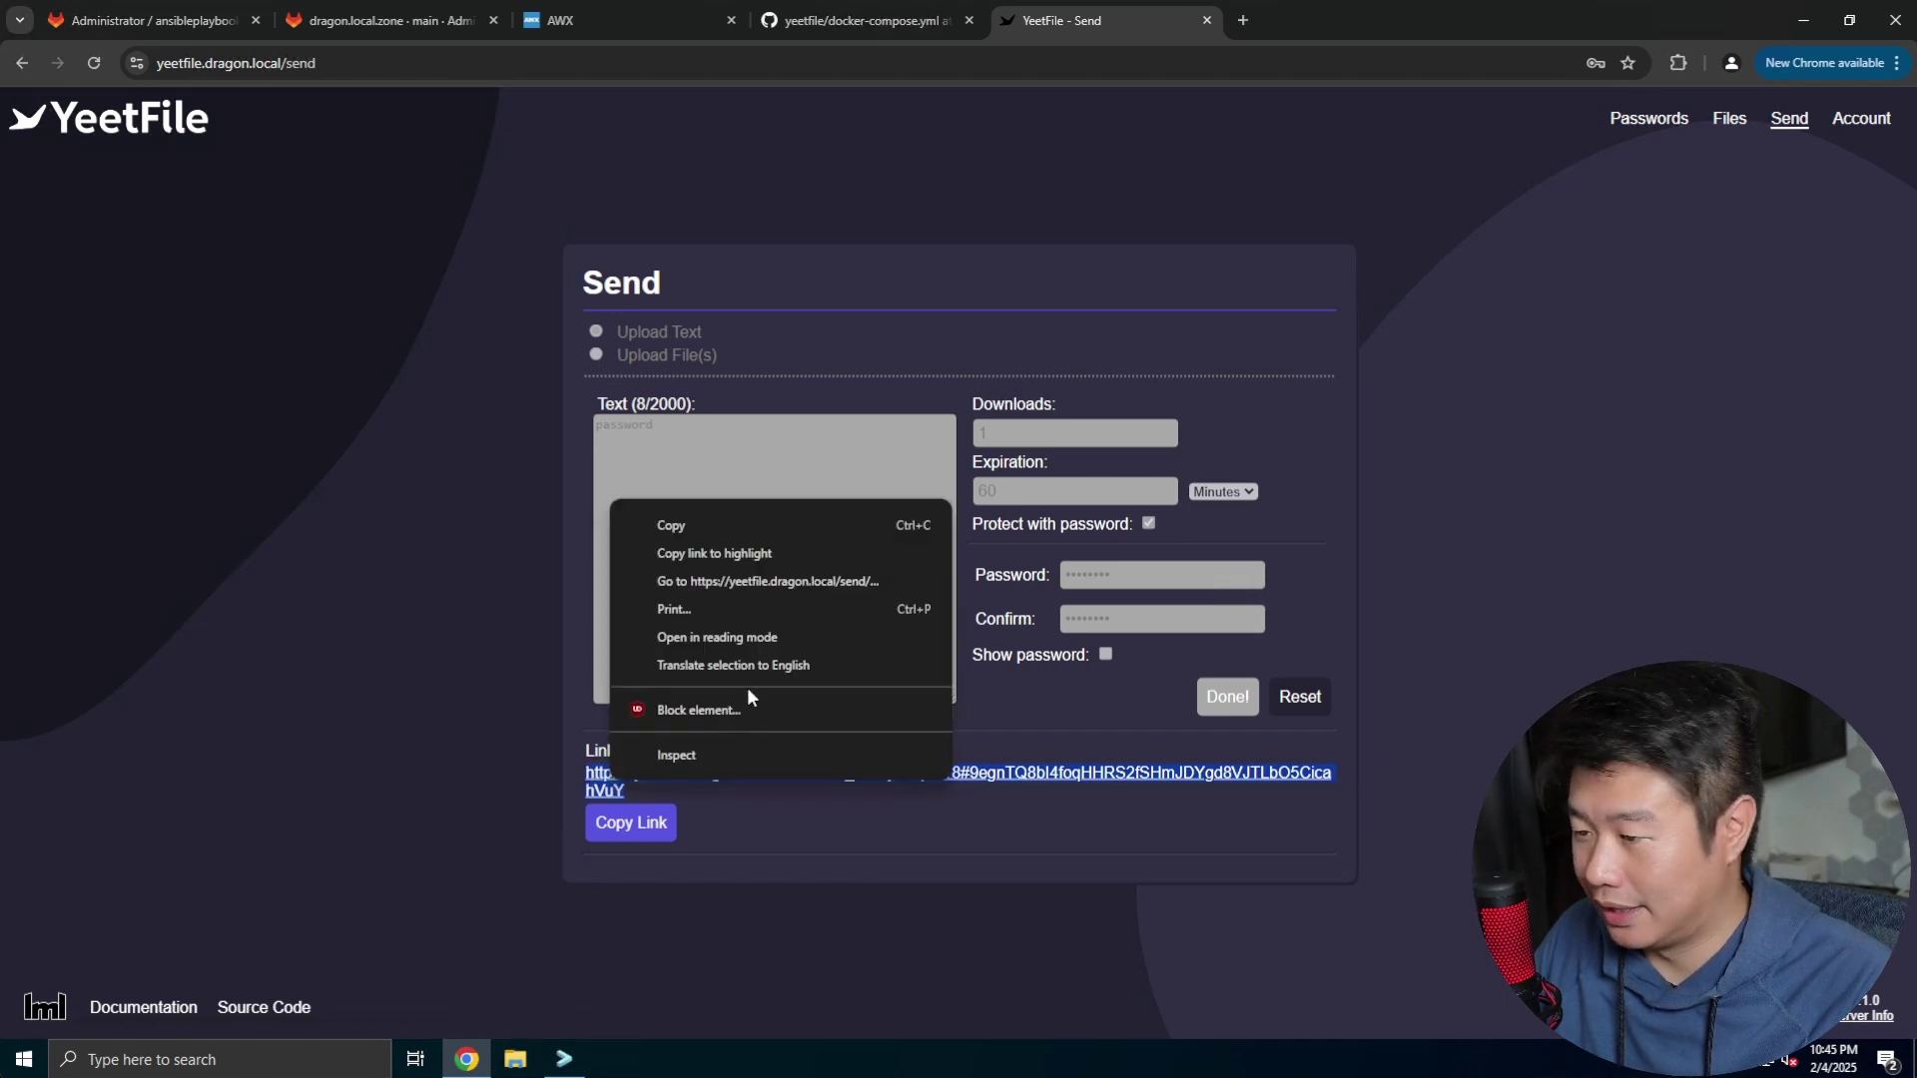
click(751, 582)
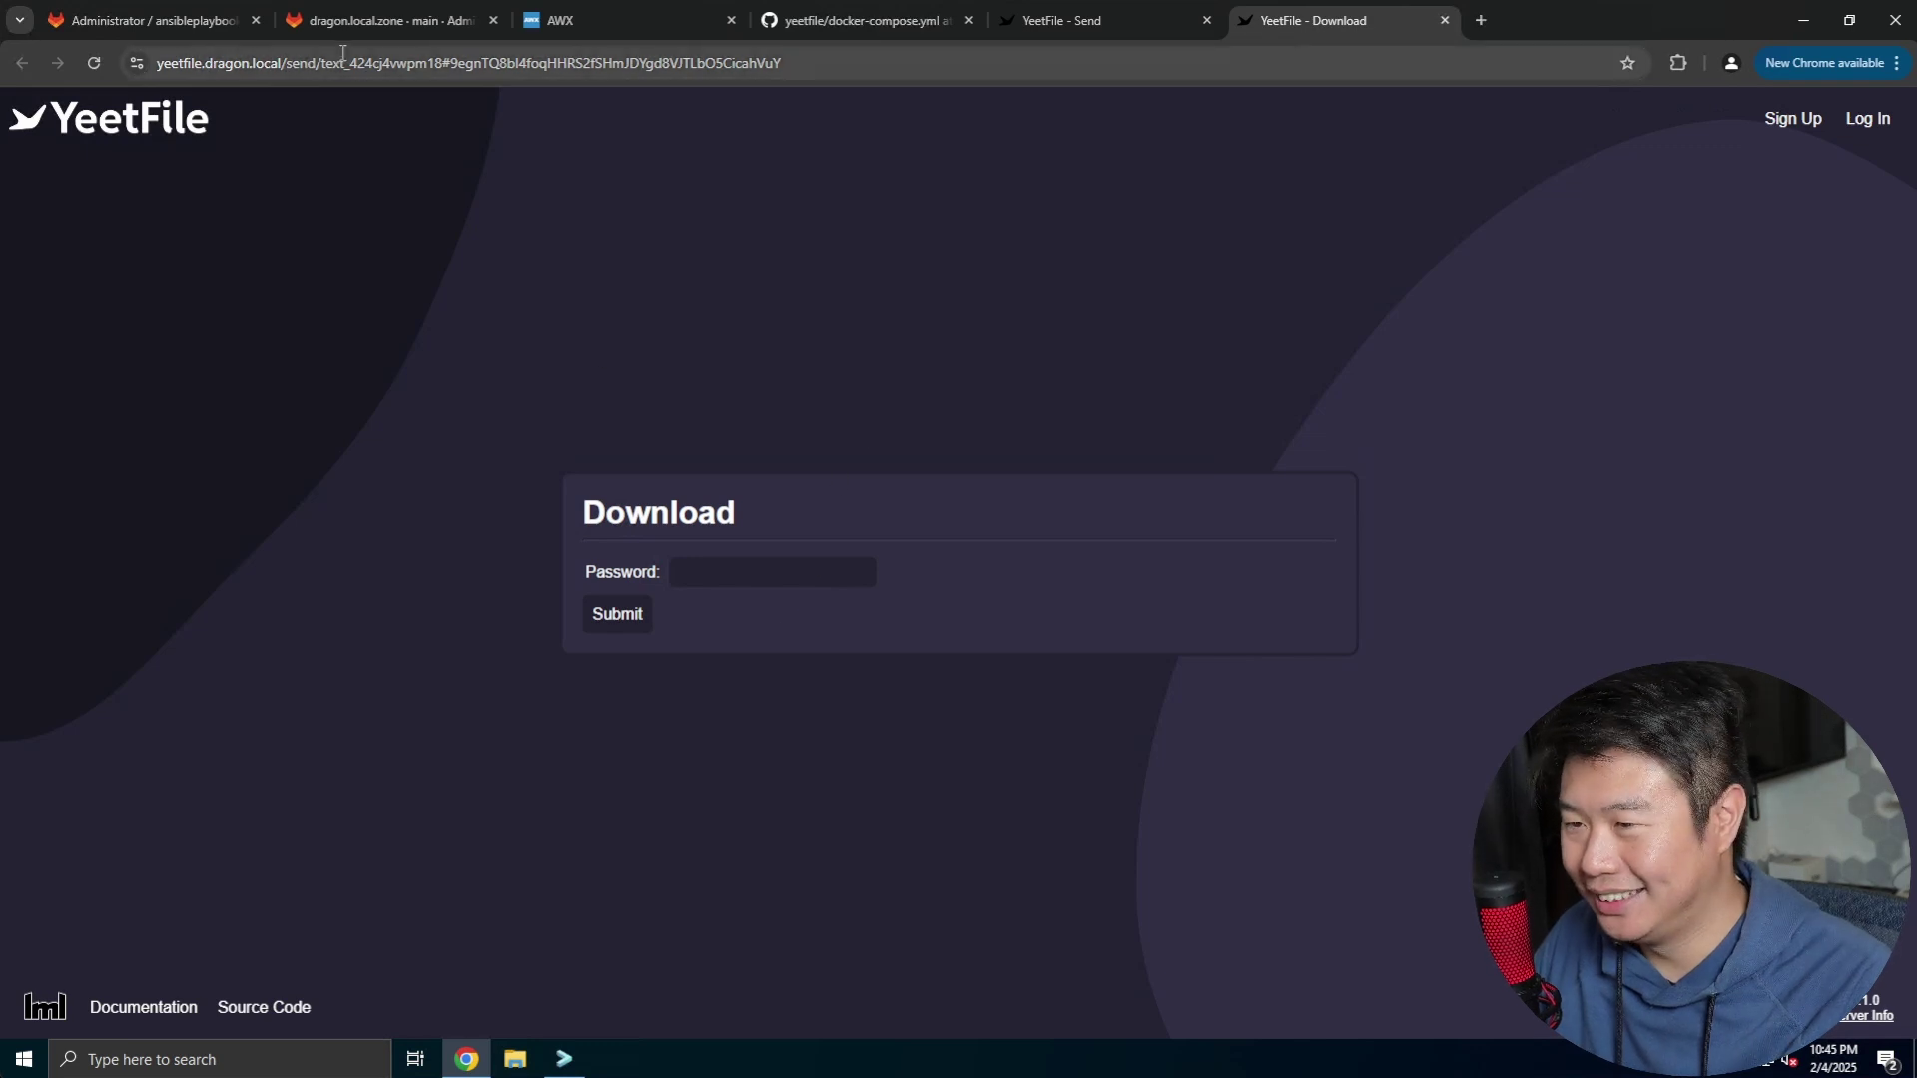
click(788, 571)
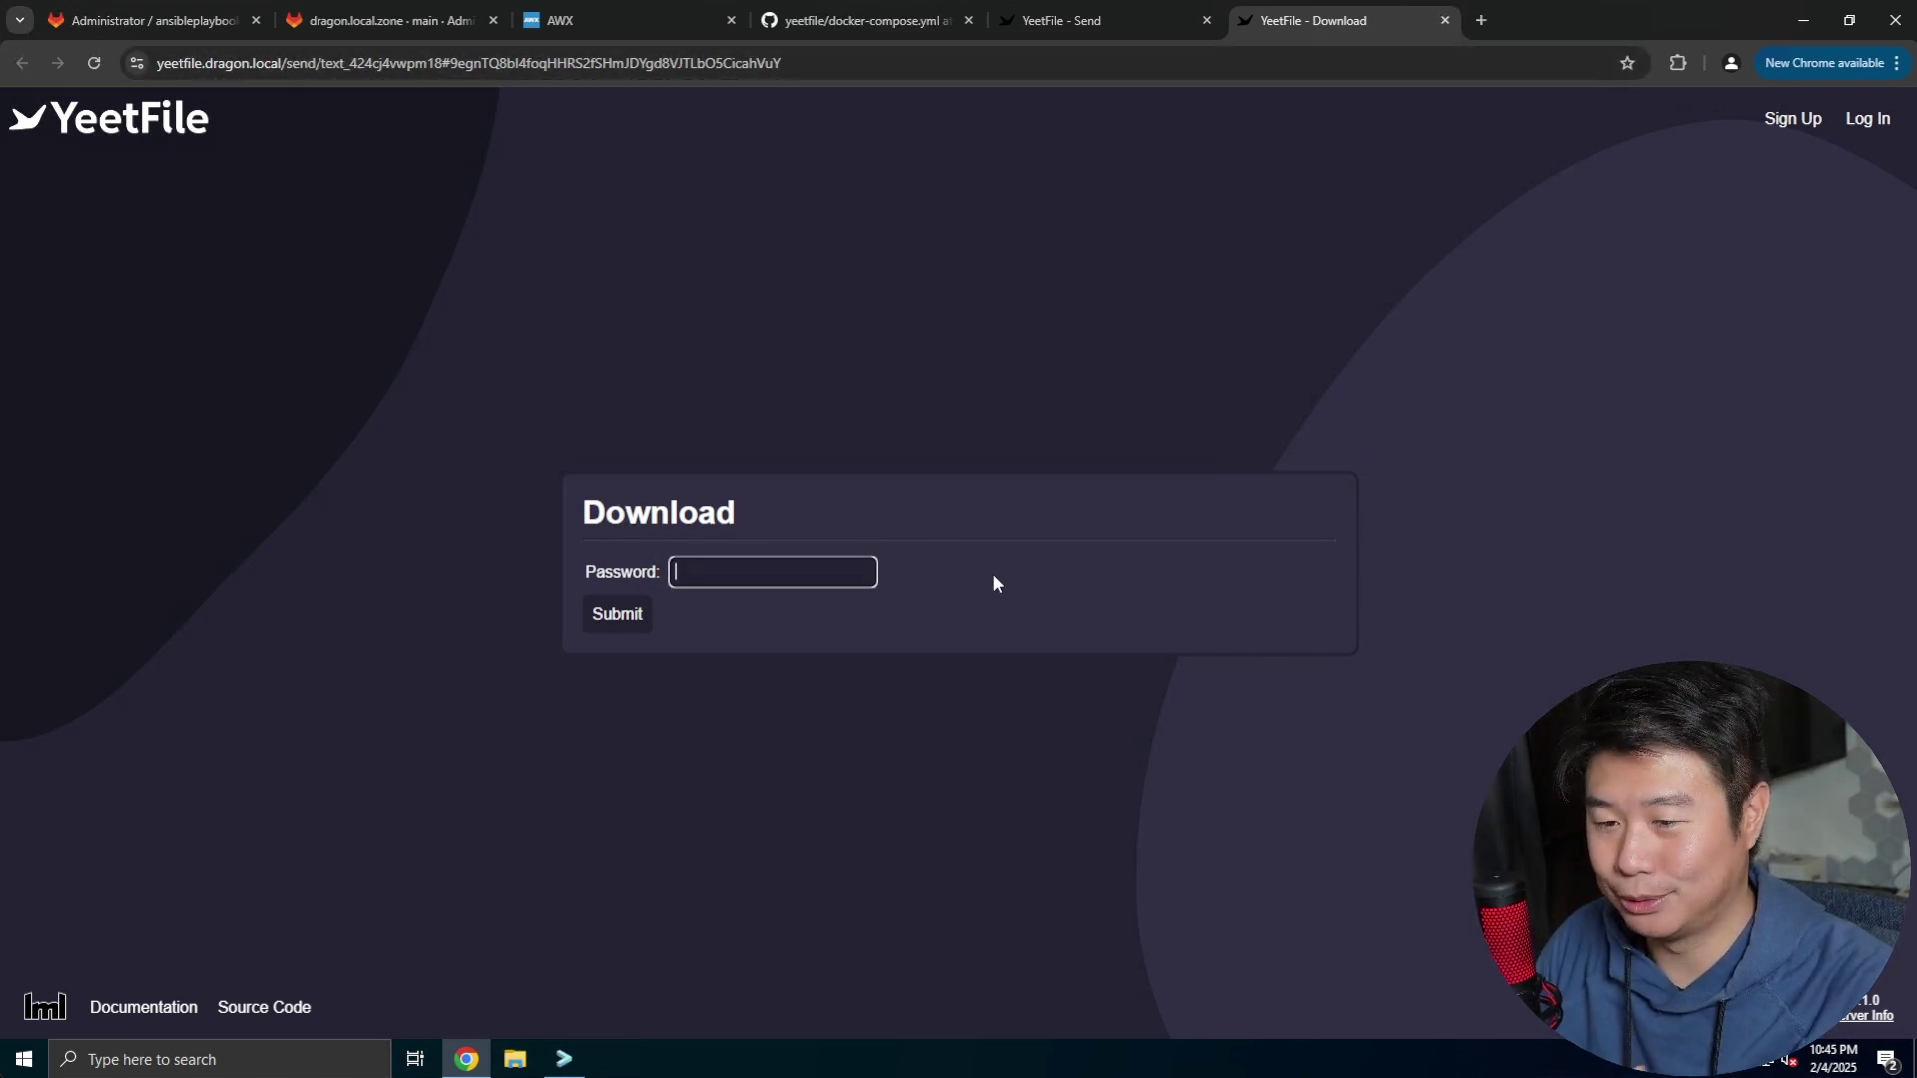
text(********)
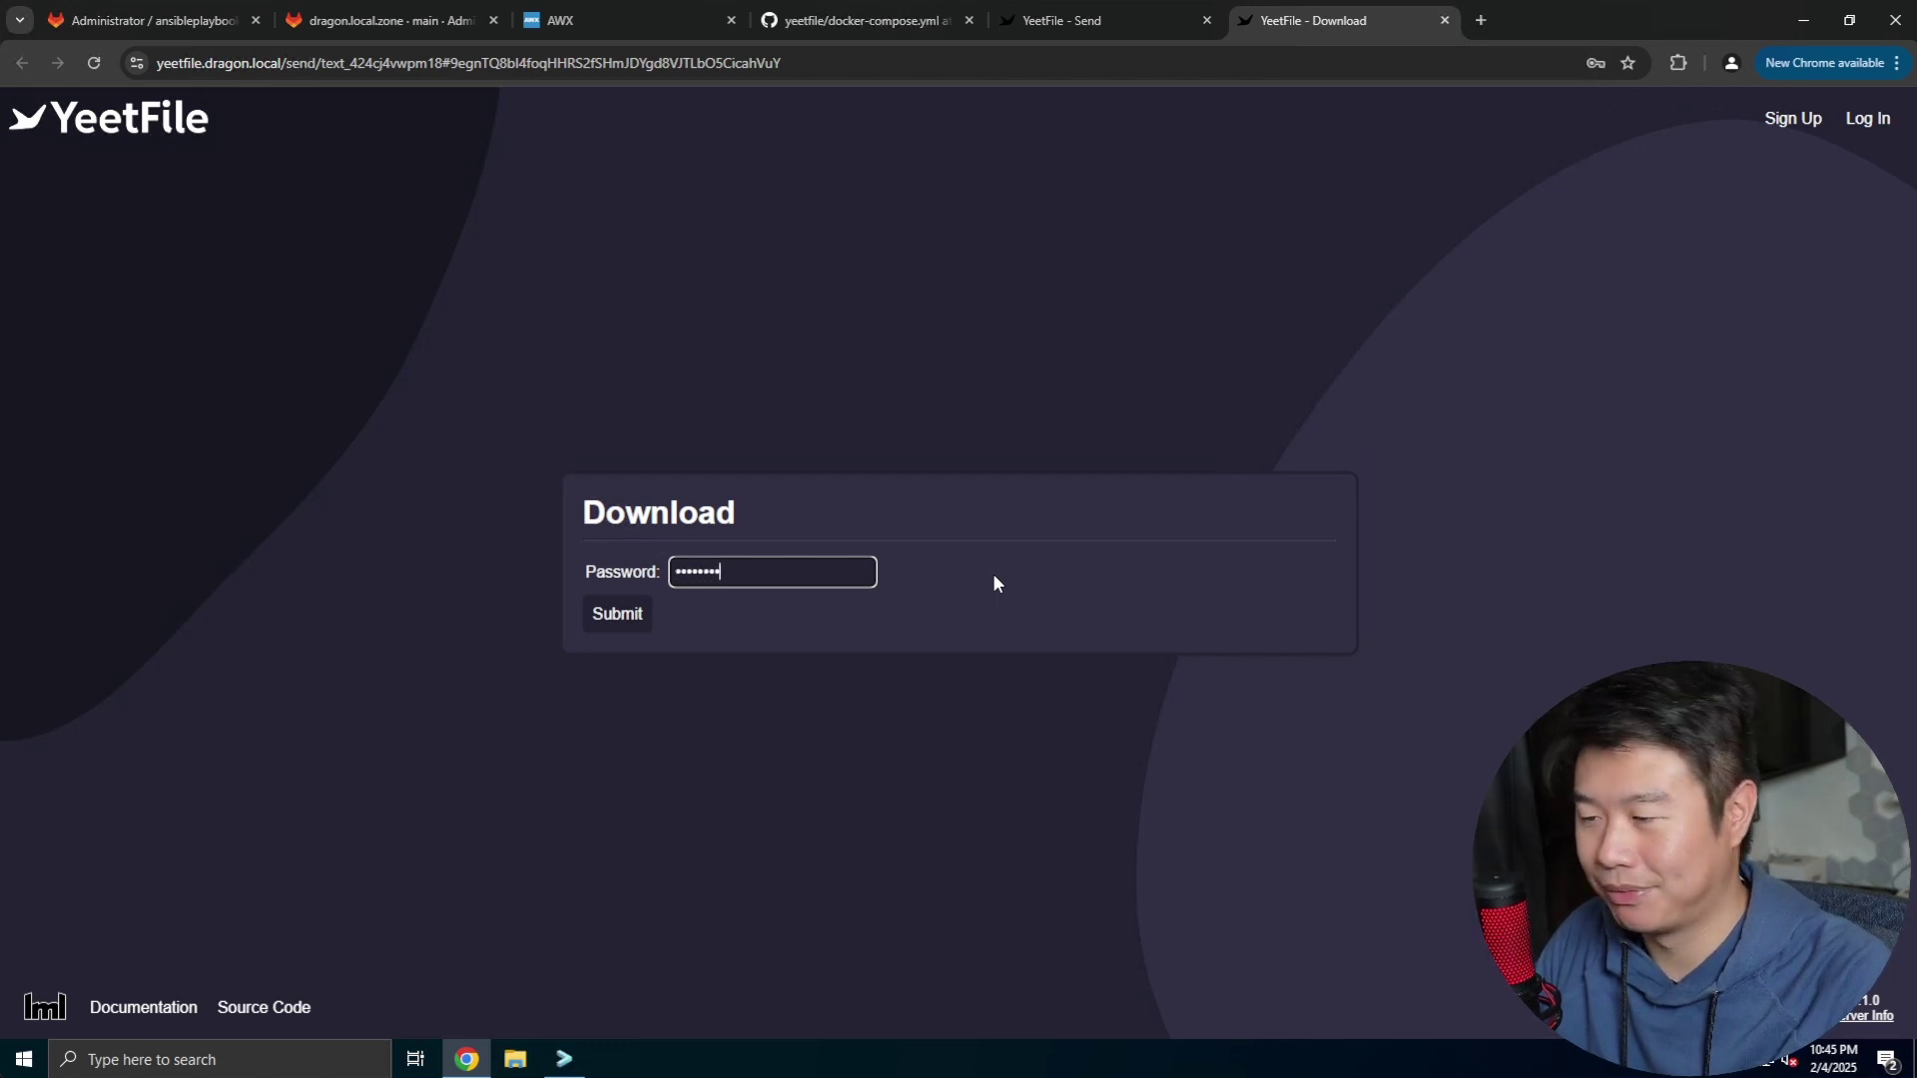
Submit the password and review the share details: Name N/A, Size 36 B
click(621, 615)
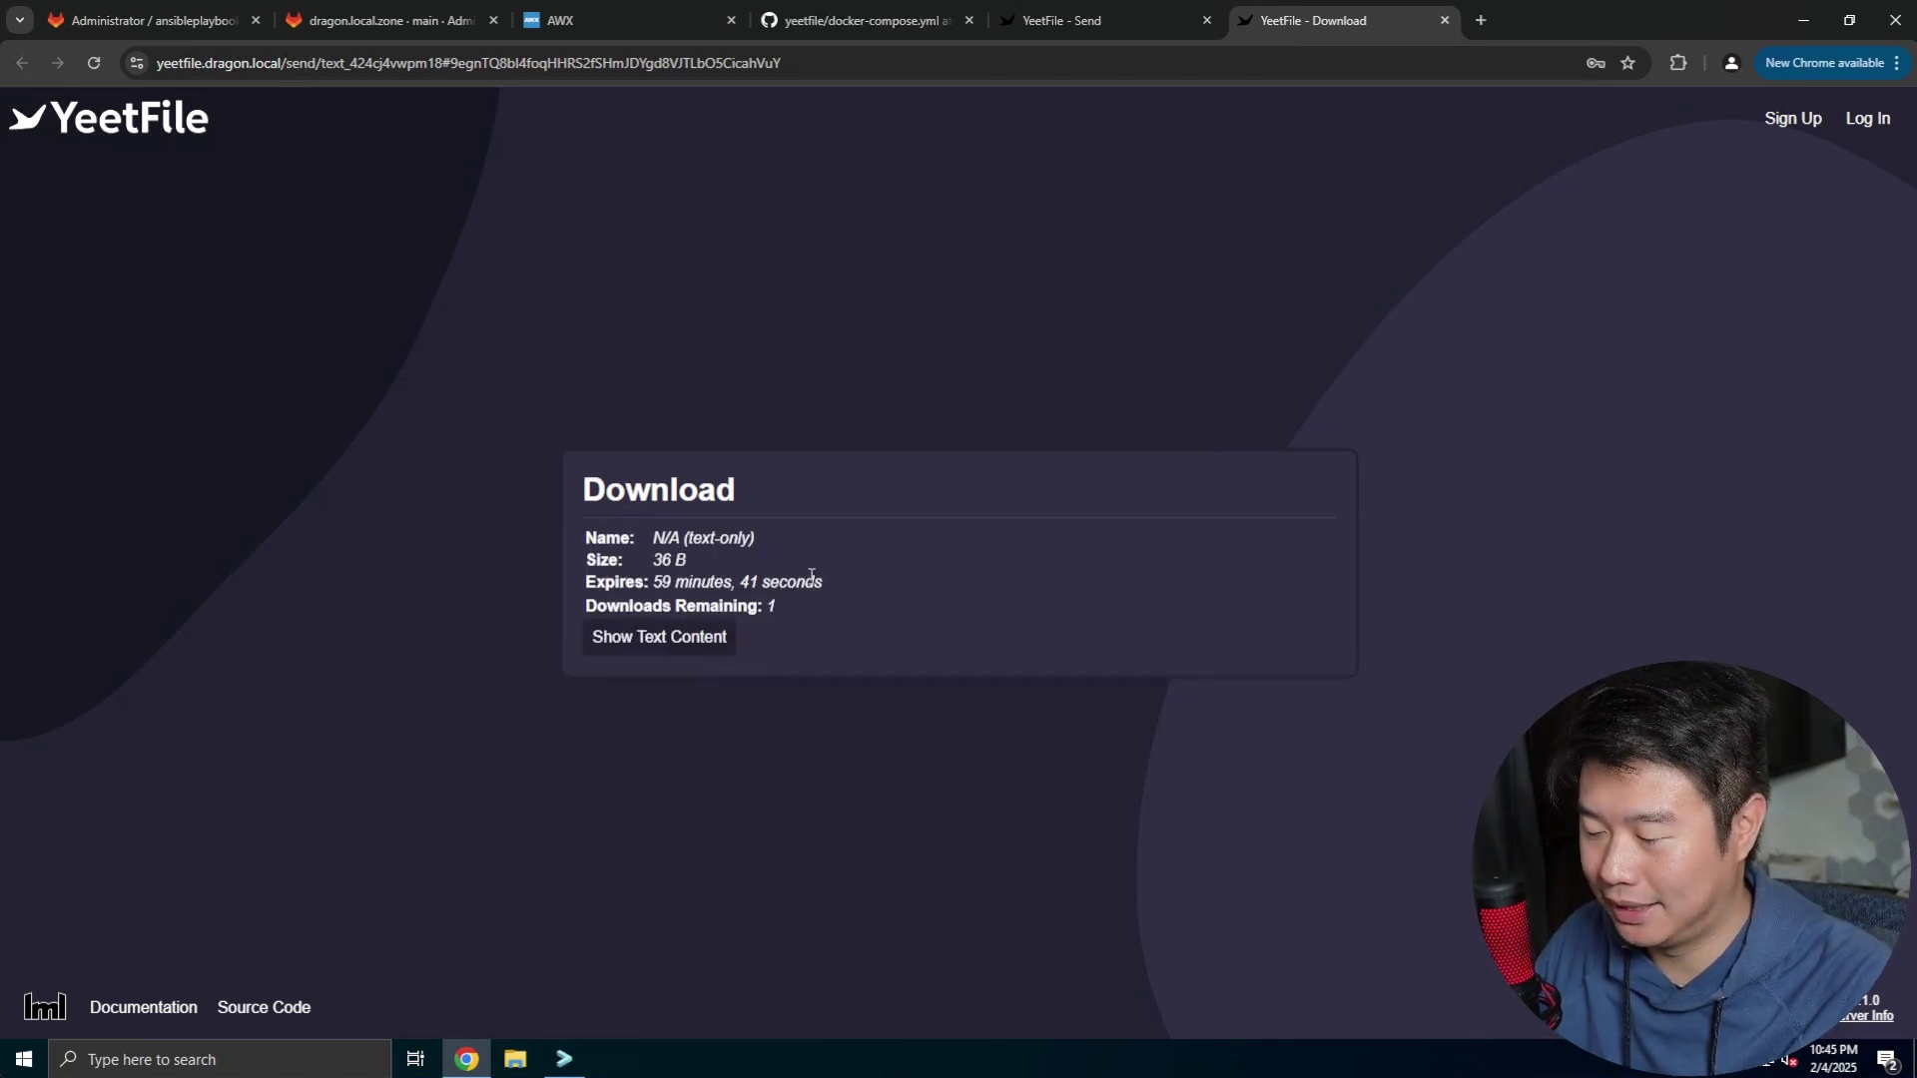
drag(653, 537, 796, 539)
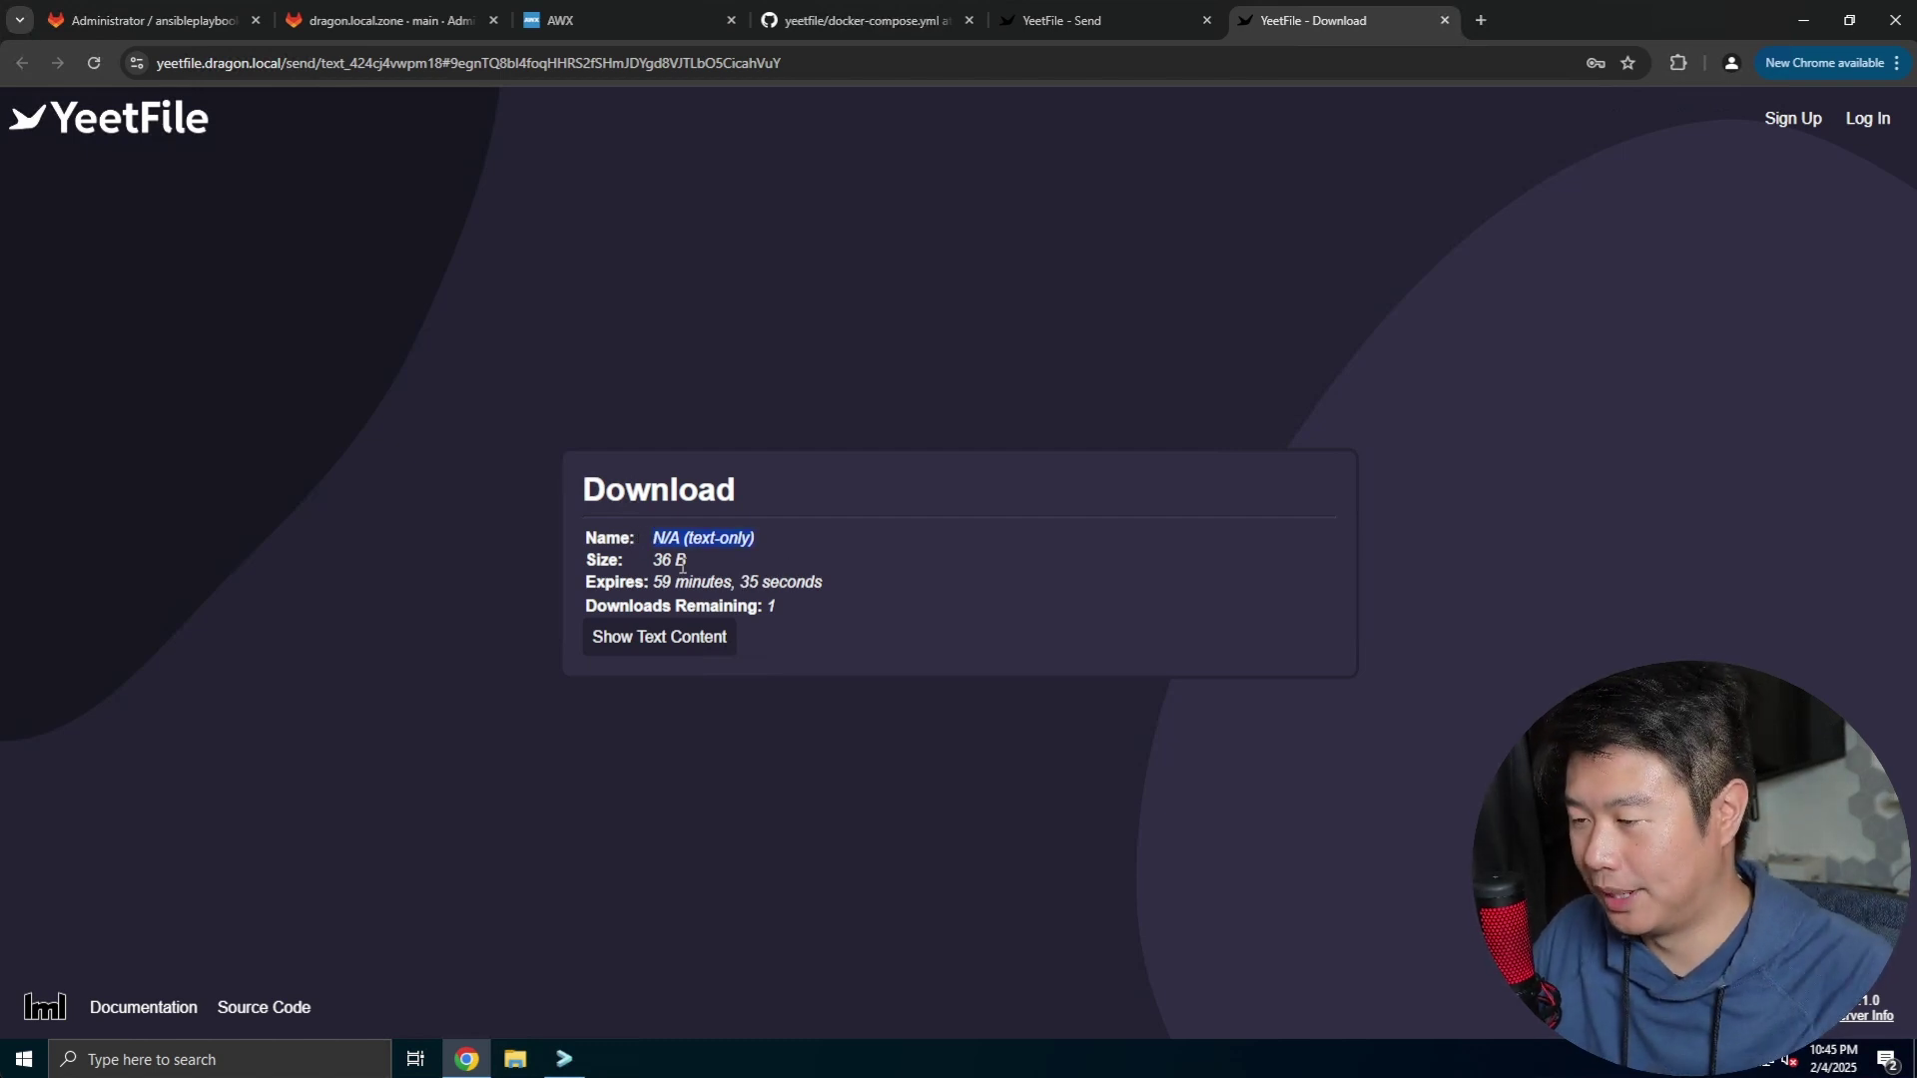
drag(654, 559, 835, 589)
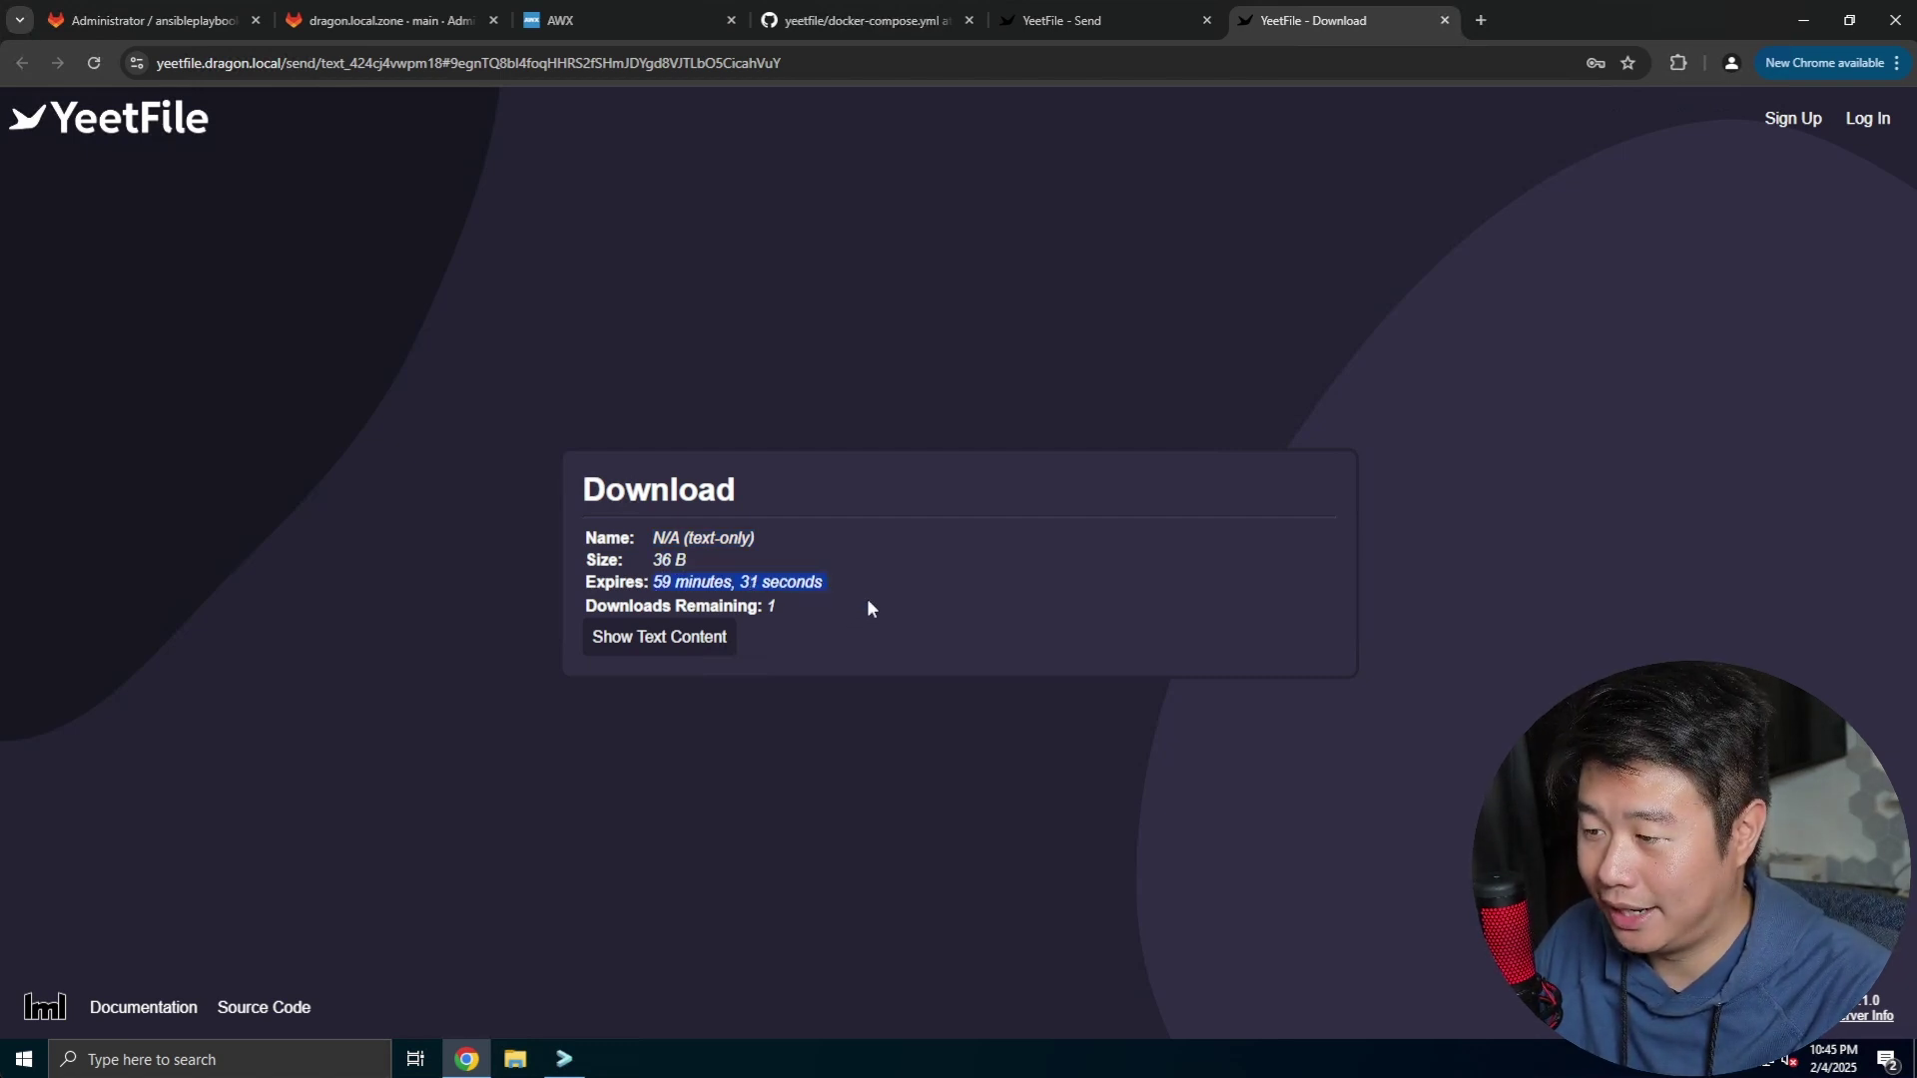
Reveal the shared text, then reload the link to get 'Error 400: File expired'
click(706, 640)
key(ctrl+a)
click(747, 633)
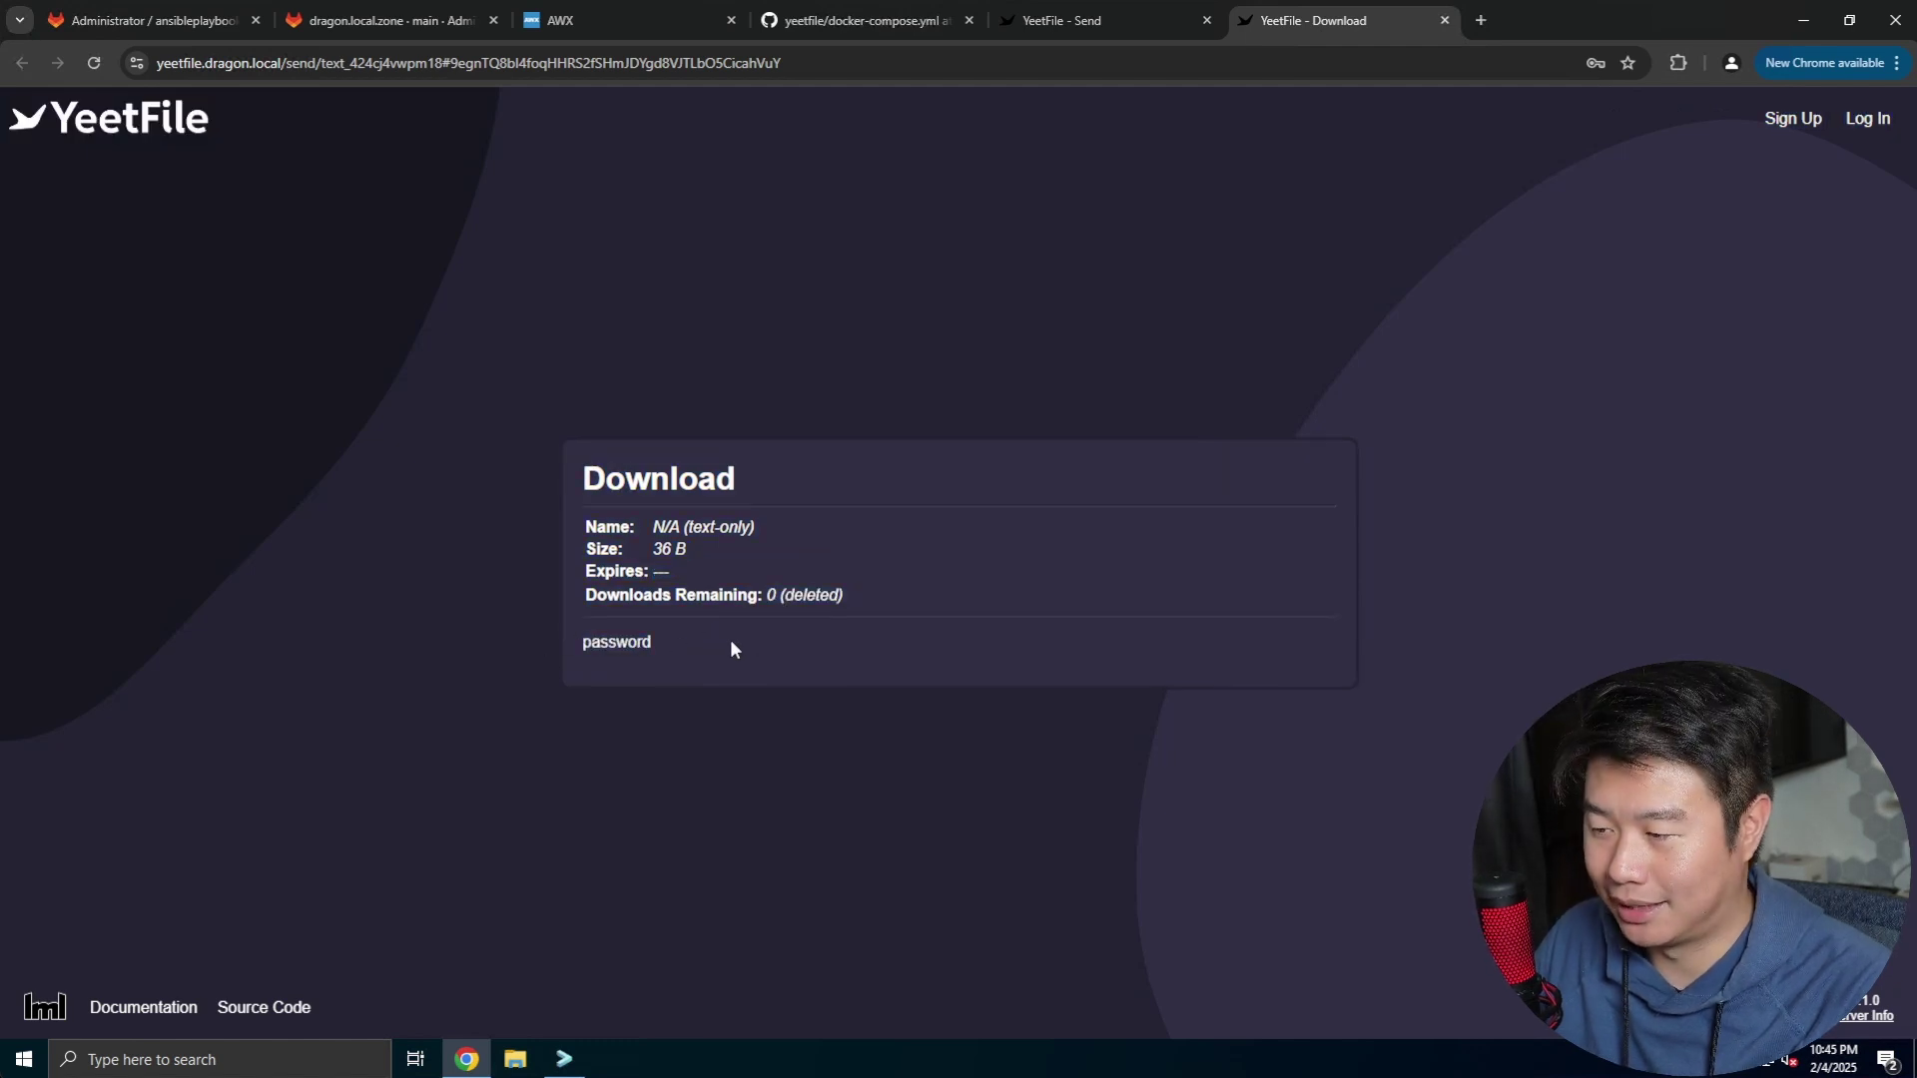
drag(867, 601, 561, 603)
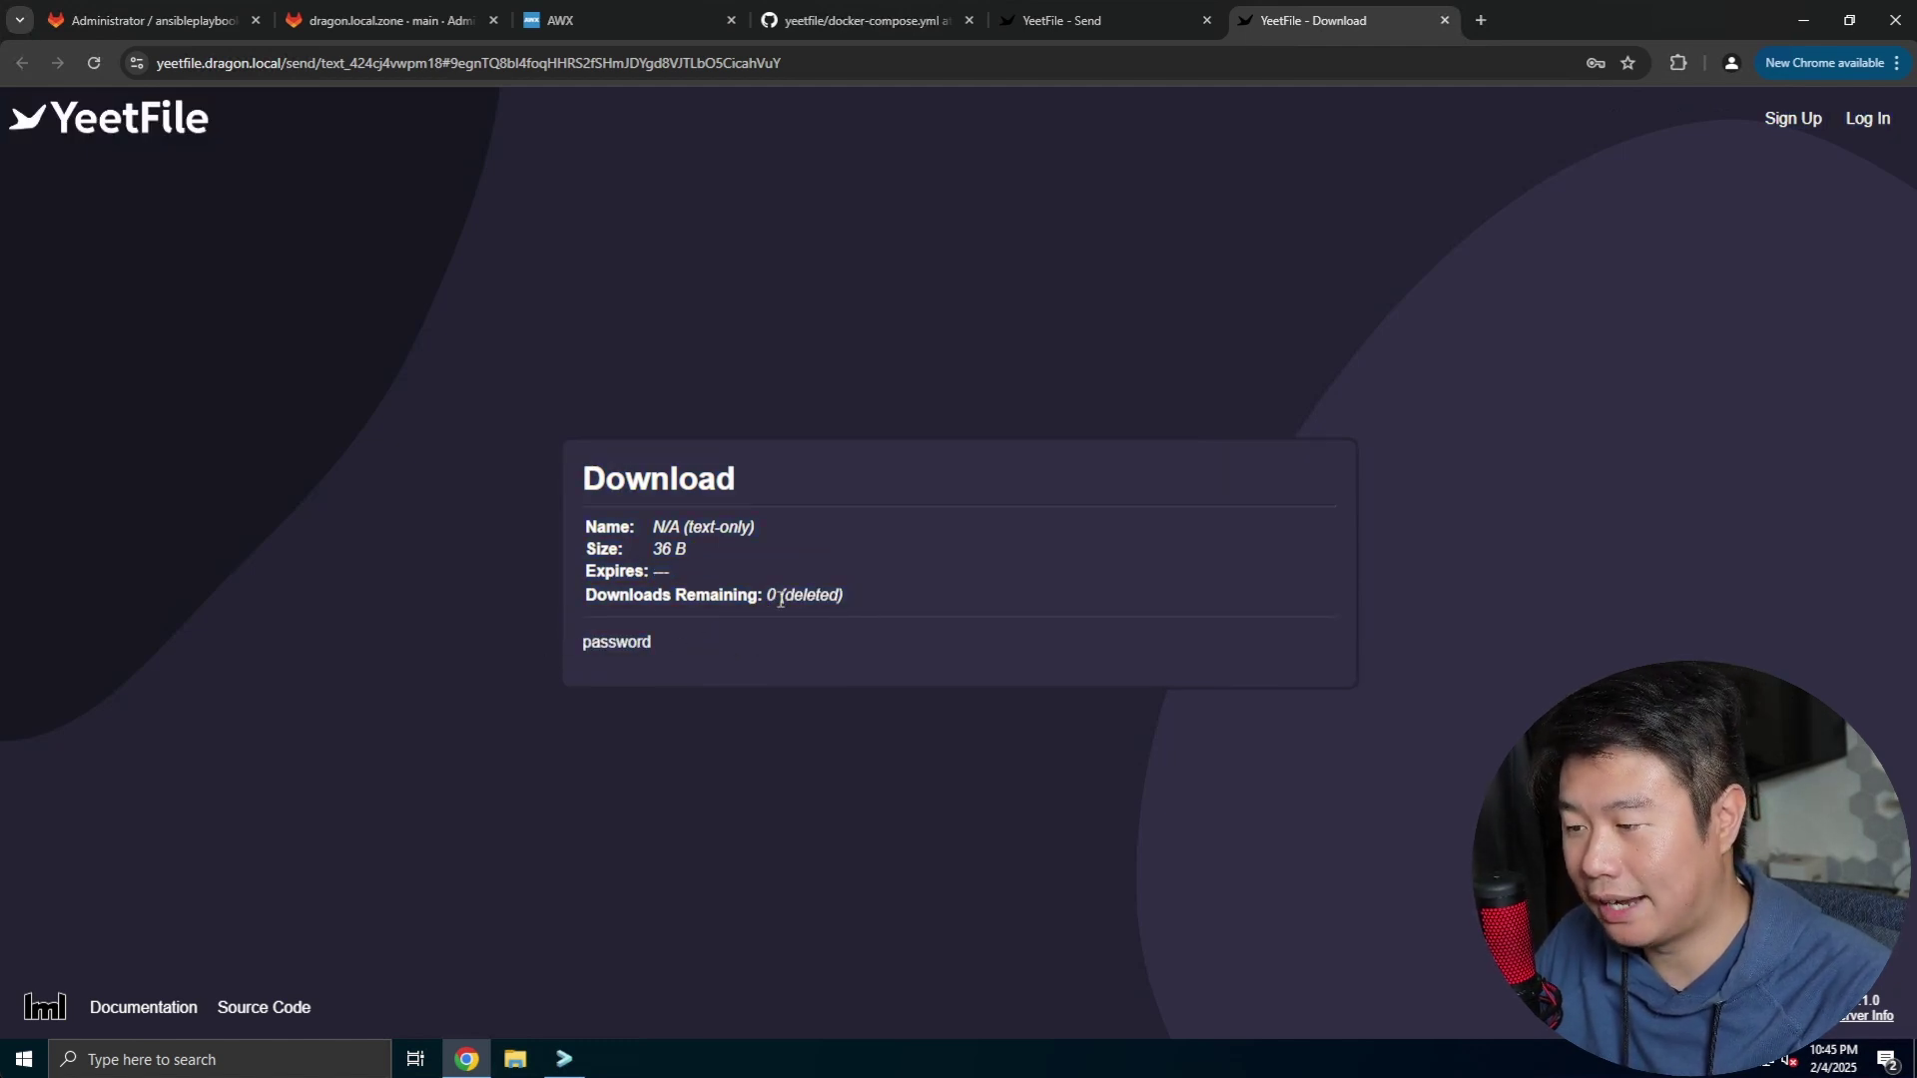
click(94, 63)
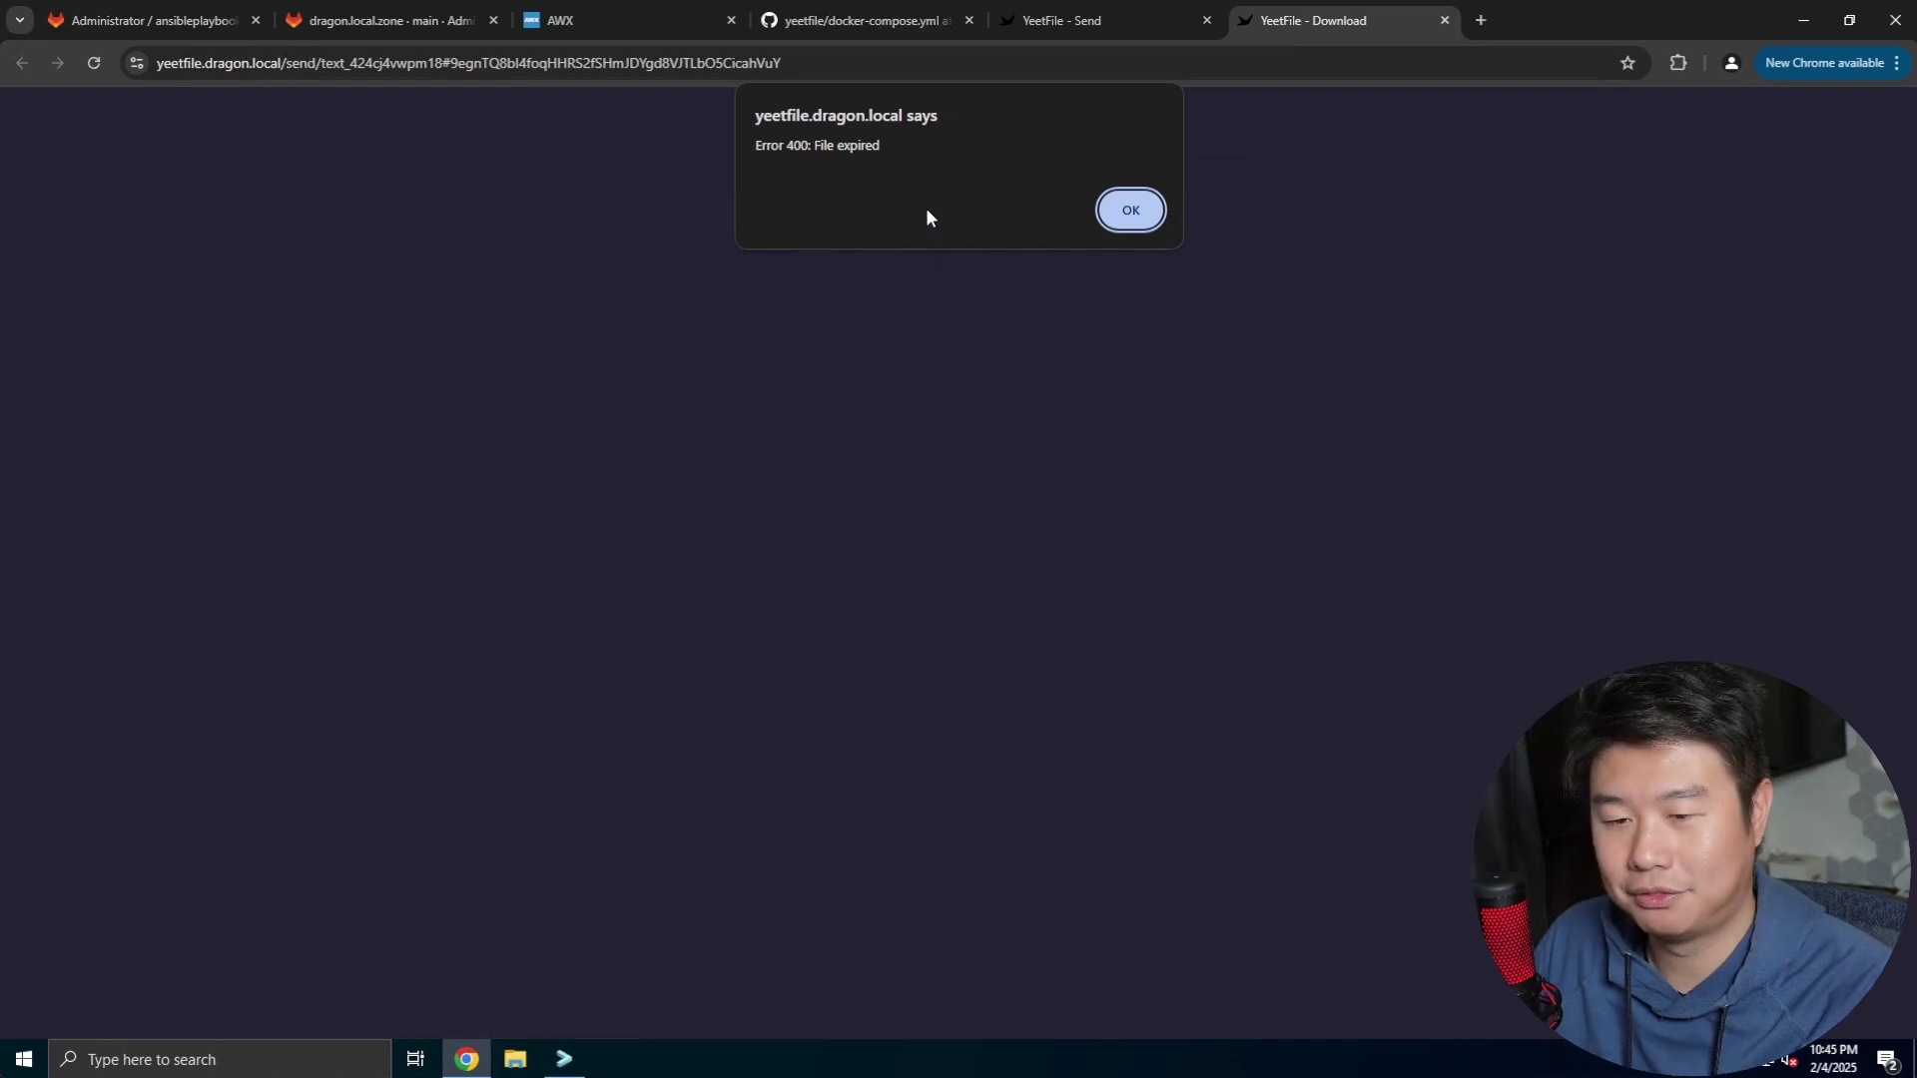
Dismiss the File expired alert, focus the empty Send text box, then switch to GitHub's docker-compose.yml
click(1120, 213)
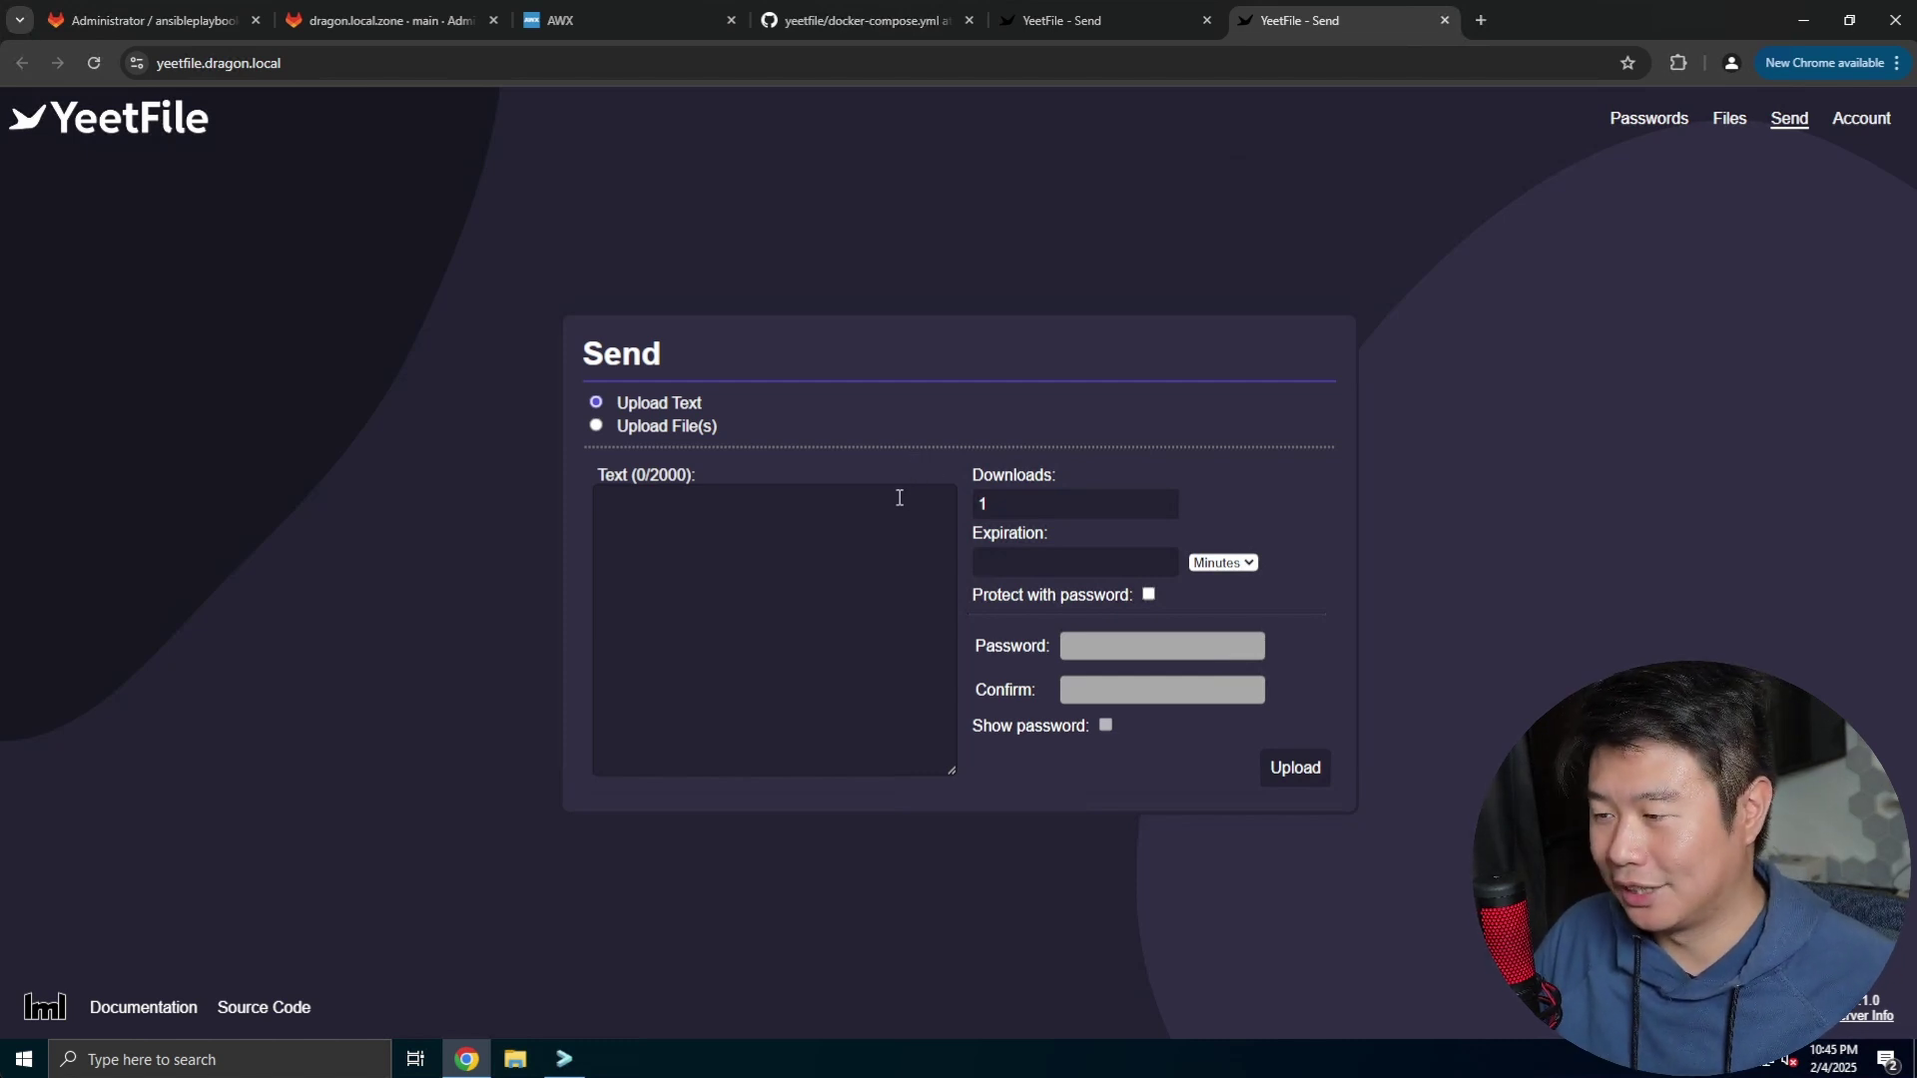
click(861, 539)
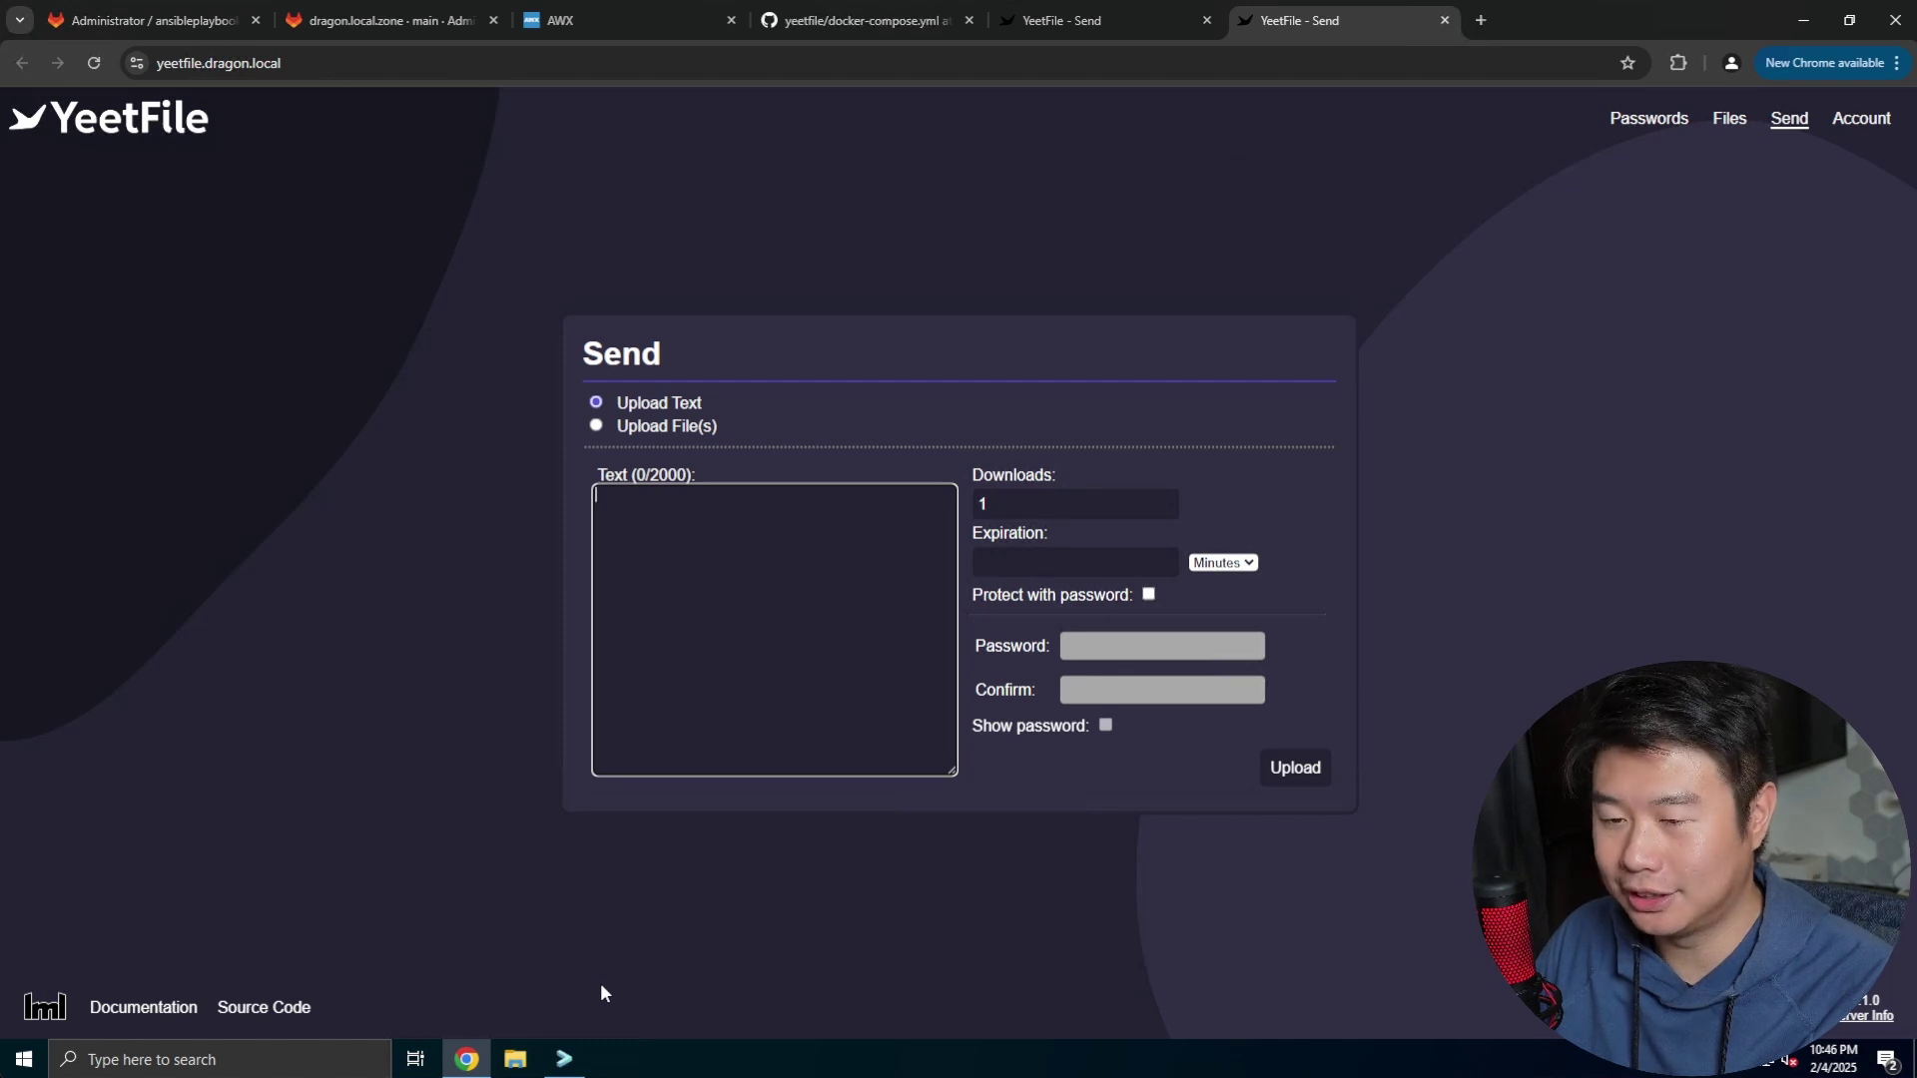
click(869, 20)
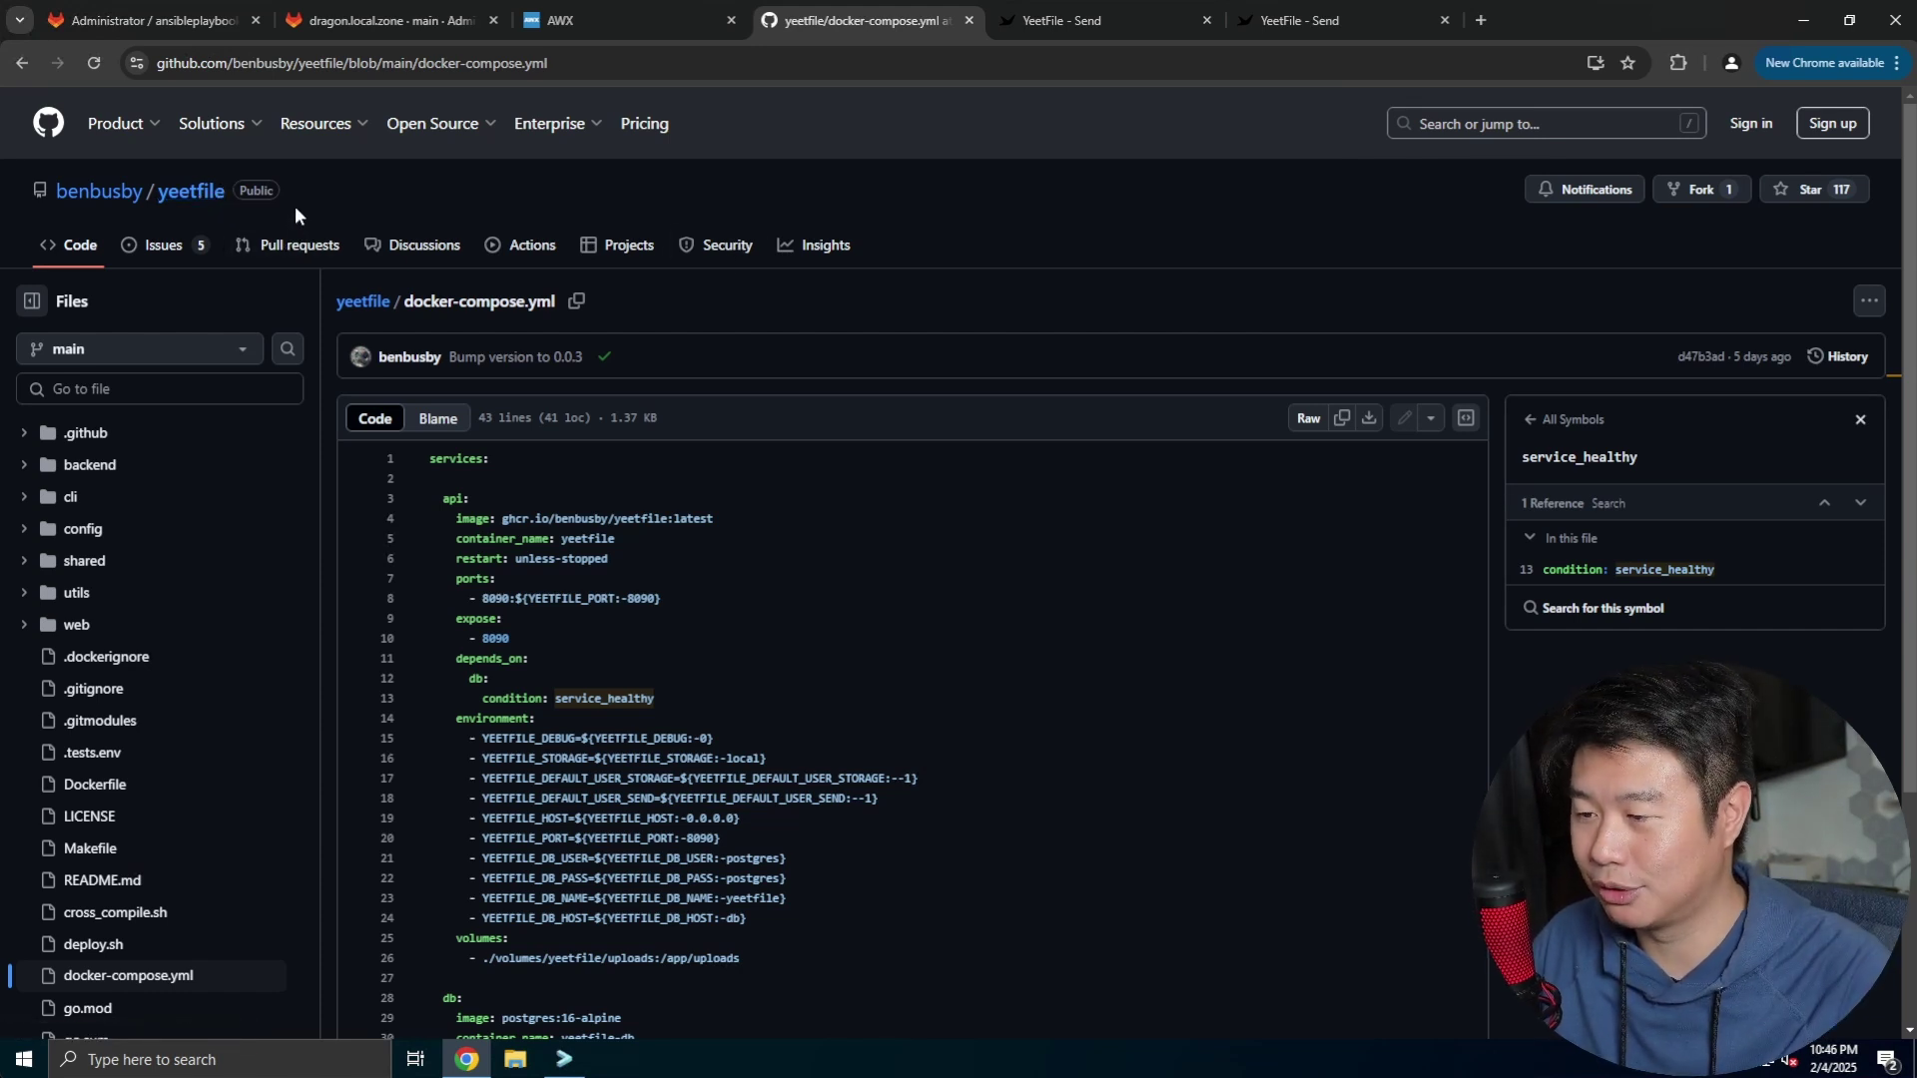
Scroll through the docker-compose.yml file on GitHub, then return to the server terminal
scroll(921, 397, down, 2)
scroll(745, 329, up, 2)
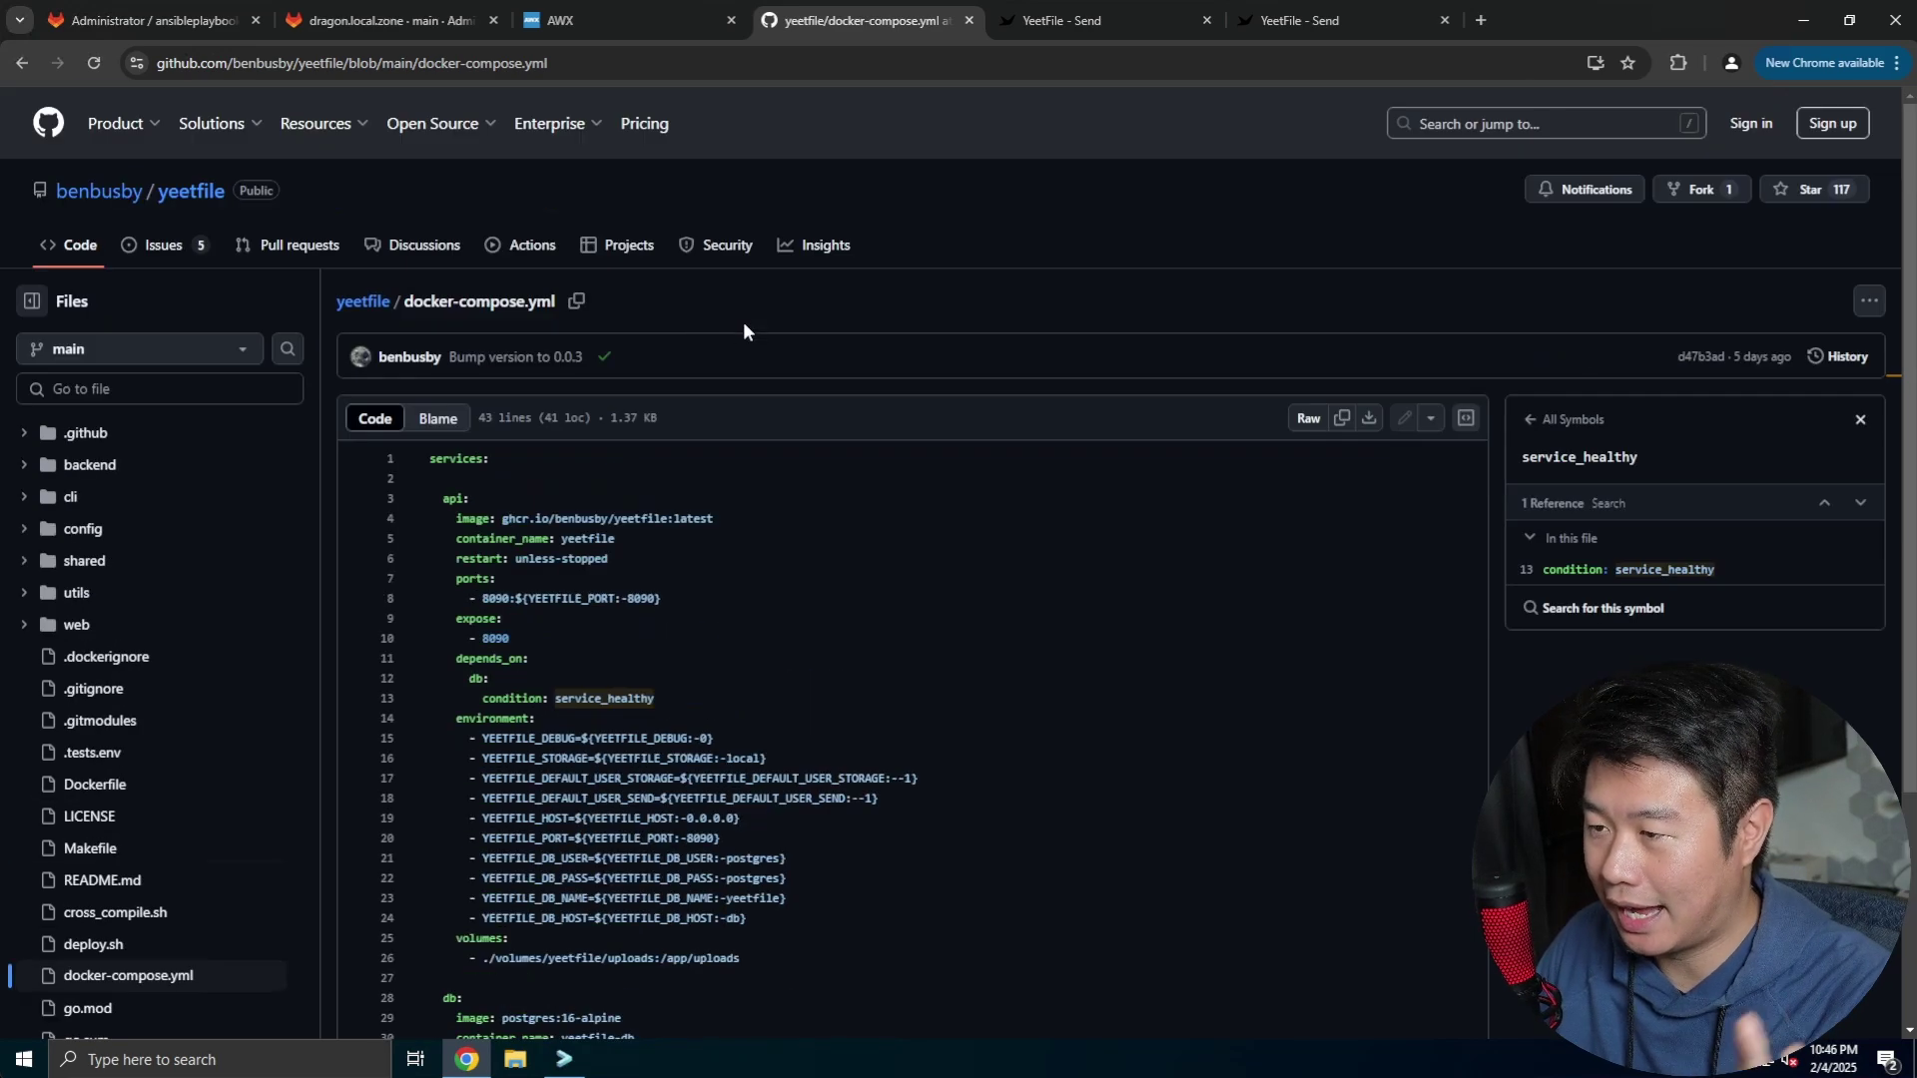
scroll(856, 351, down, 1)
scroll(854, 343, down, 2)
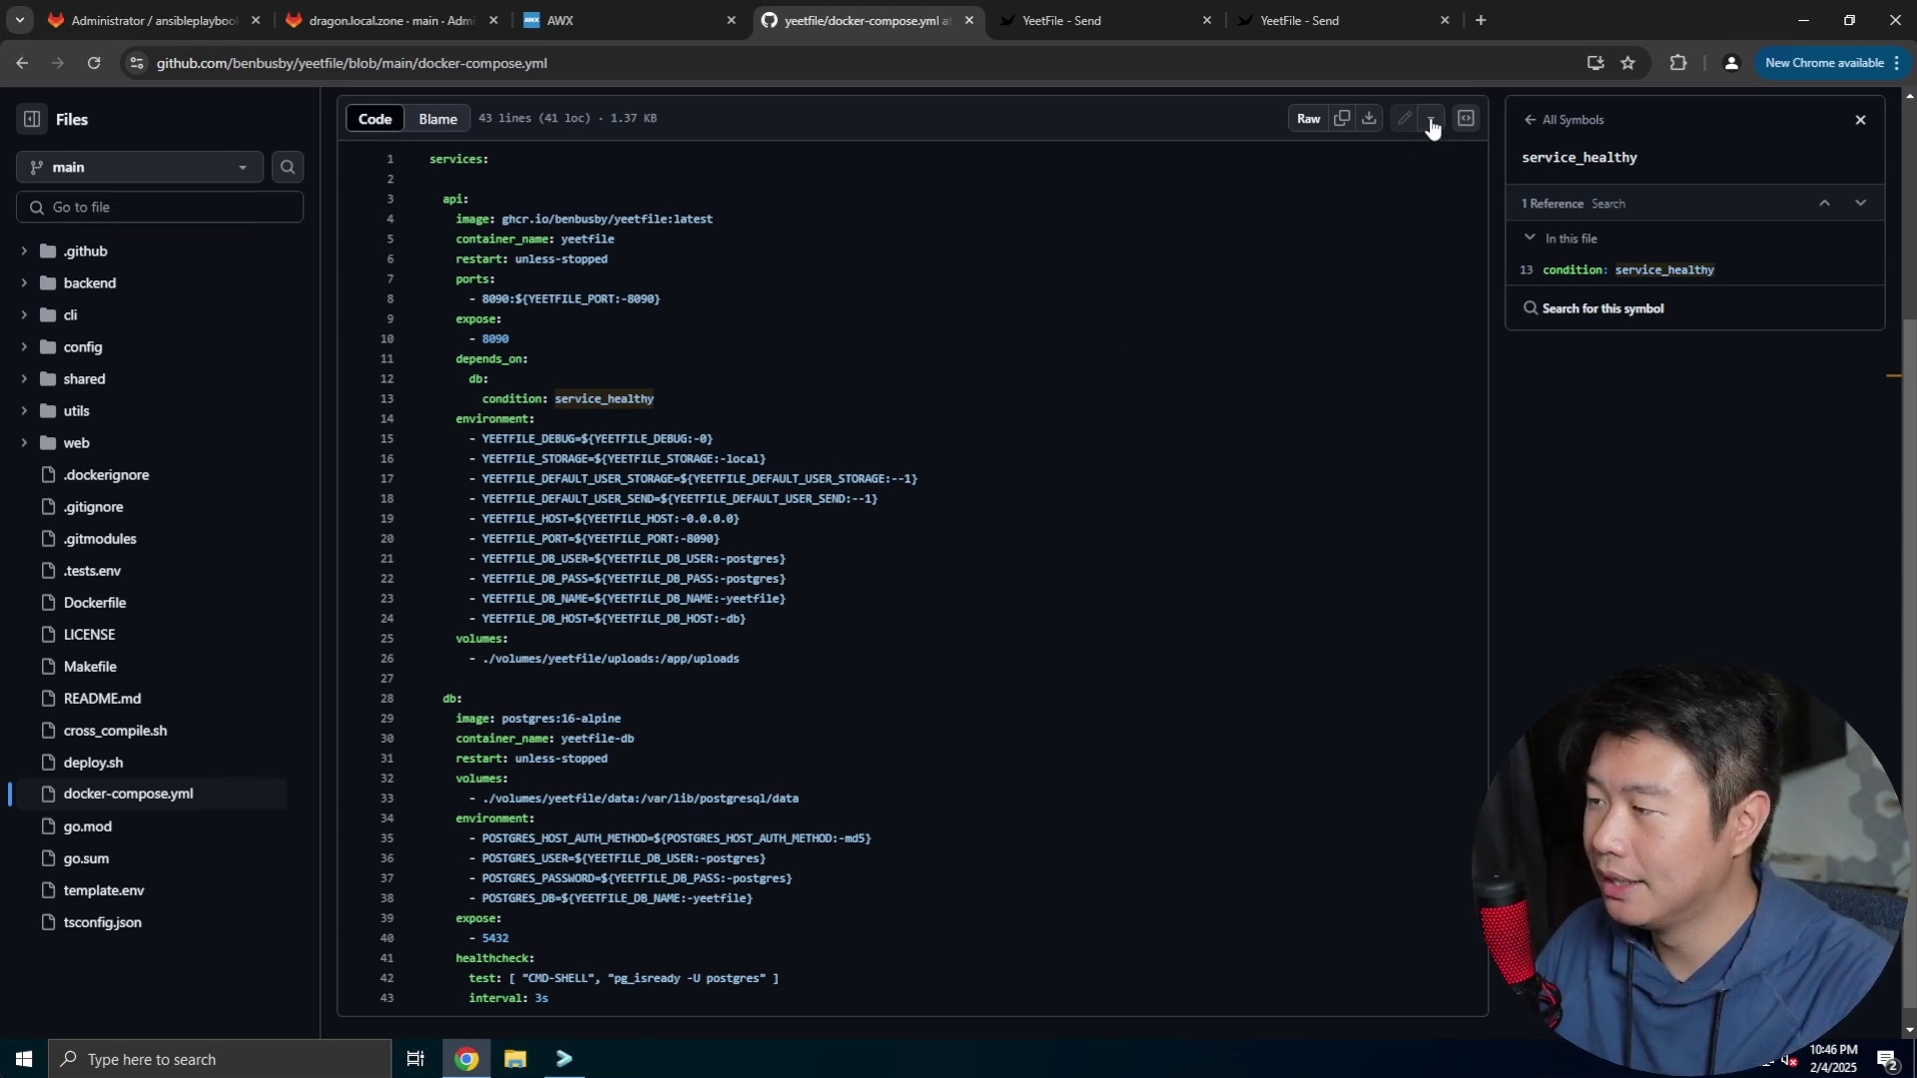
scroll(1350, 182, up, 3)
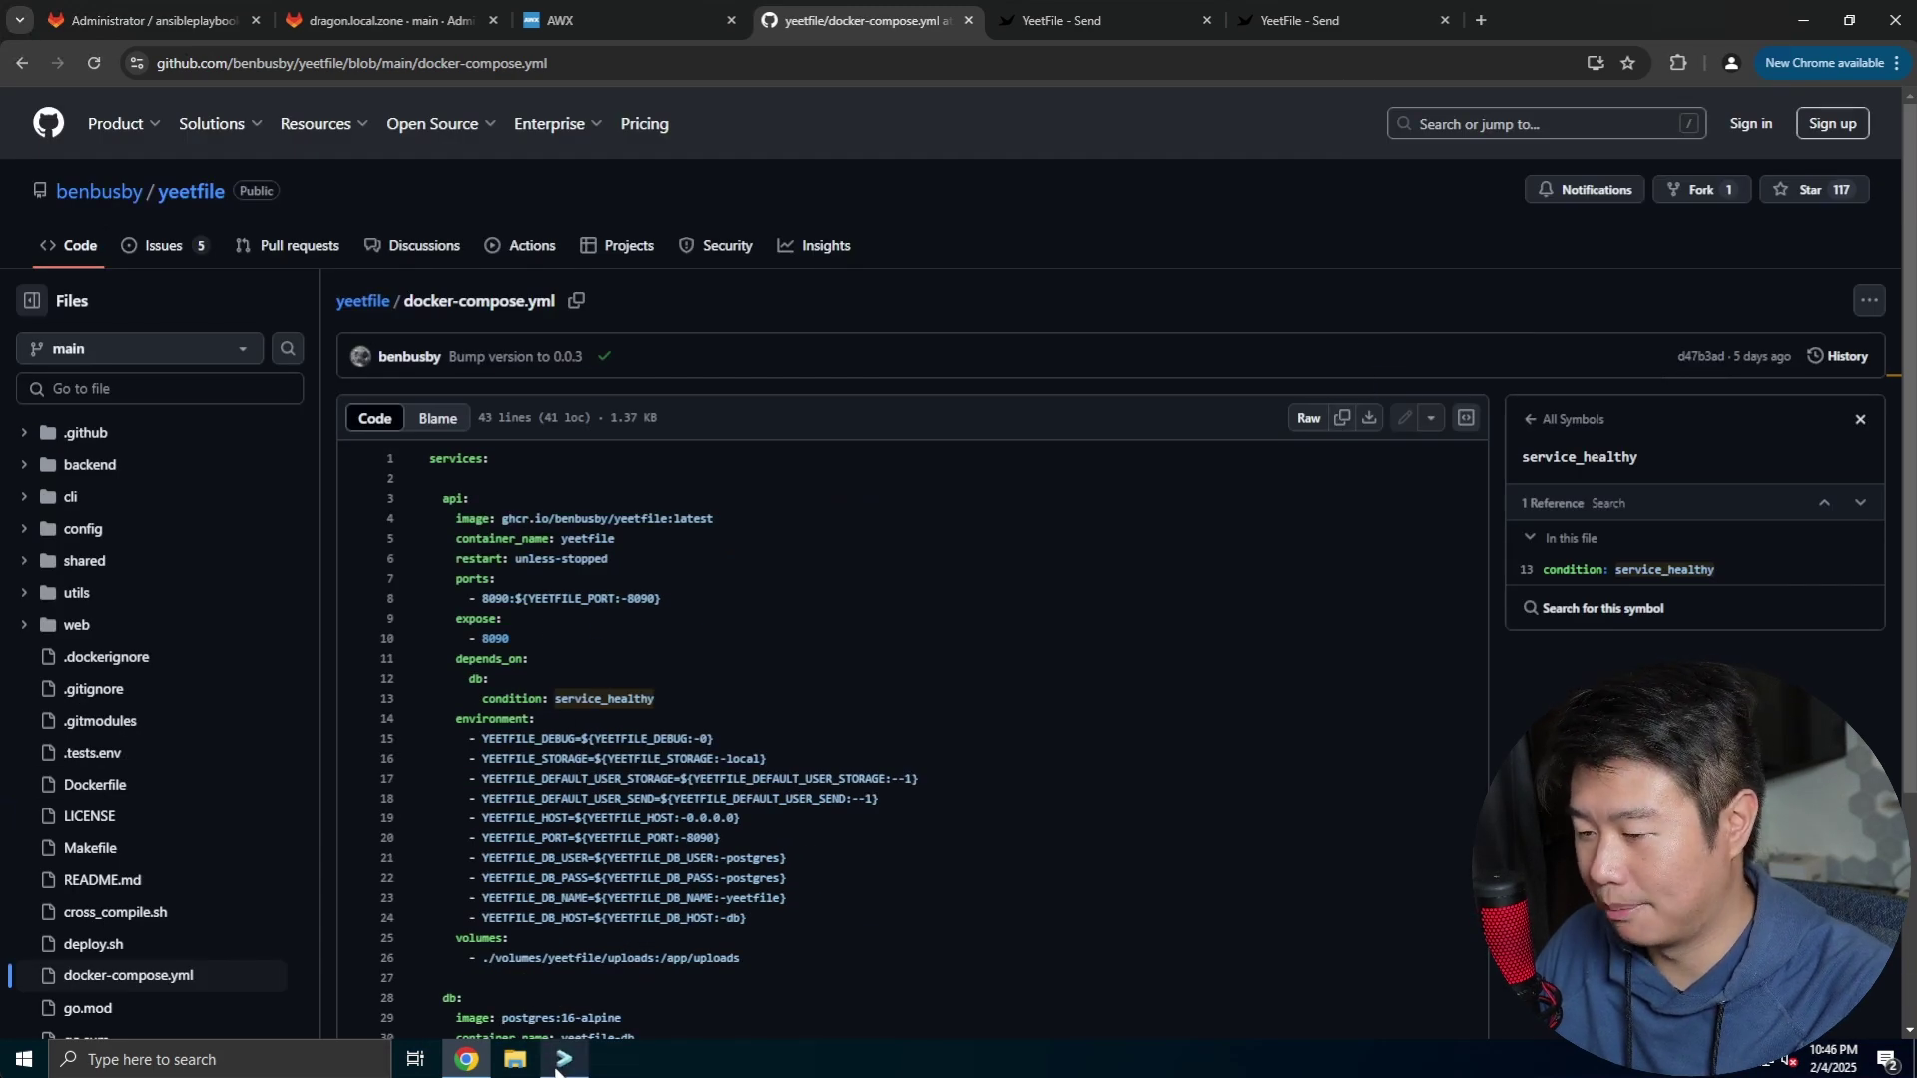
key(alt+Tab)
Create docker-compose.yml in vi and paste in the copied compose configuration
text(vi doc)
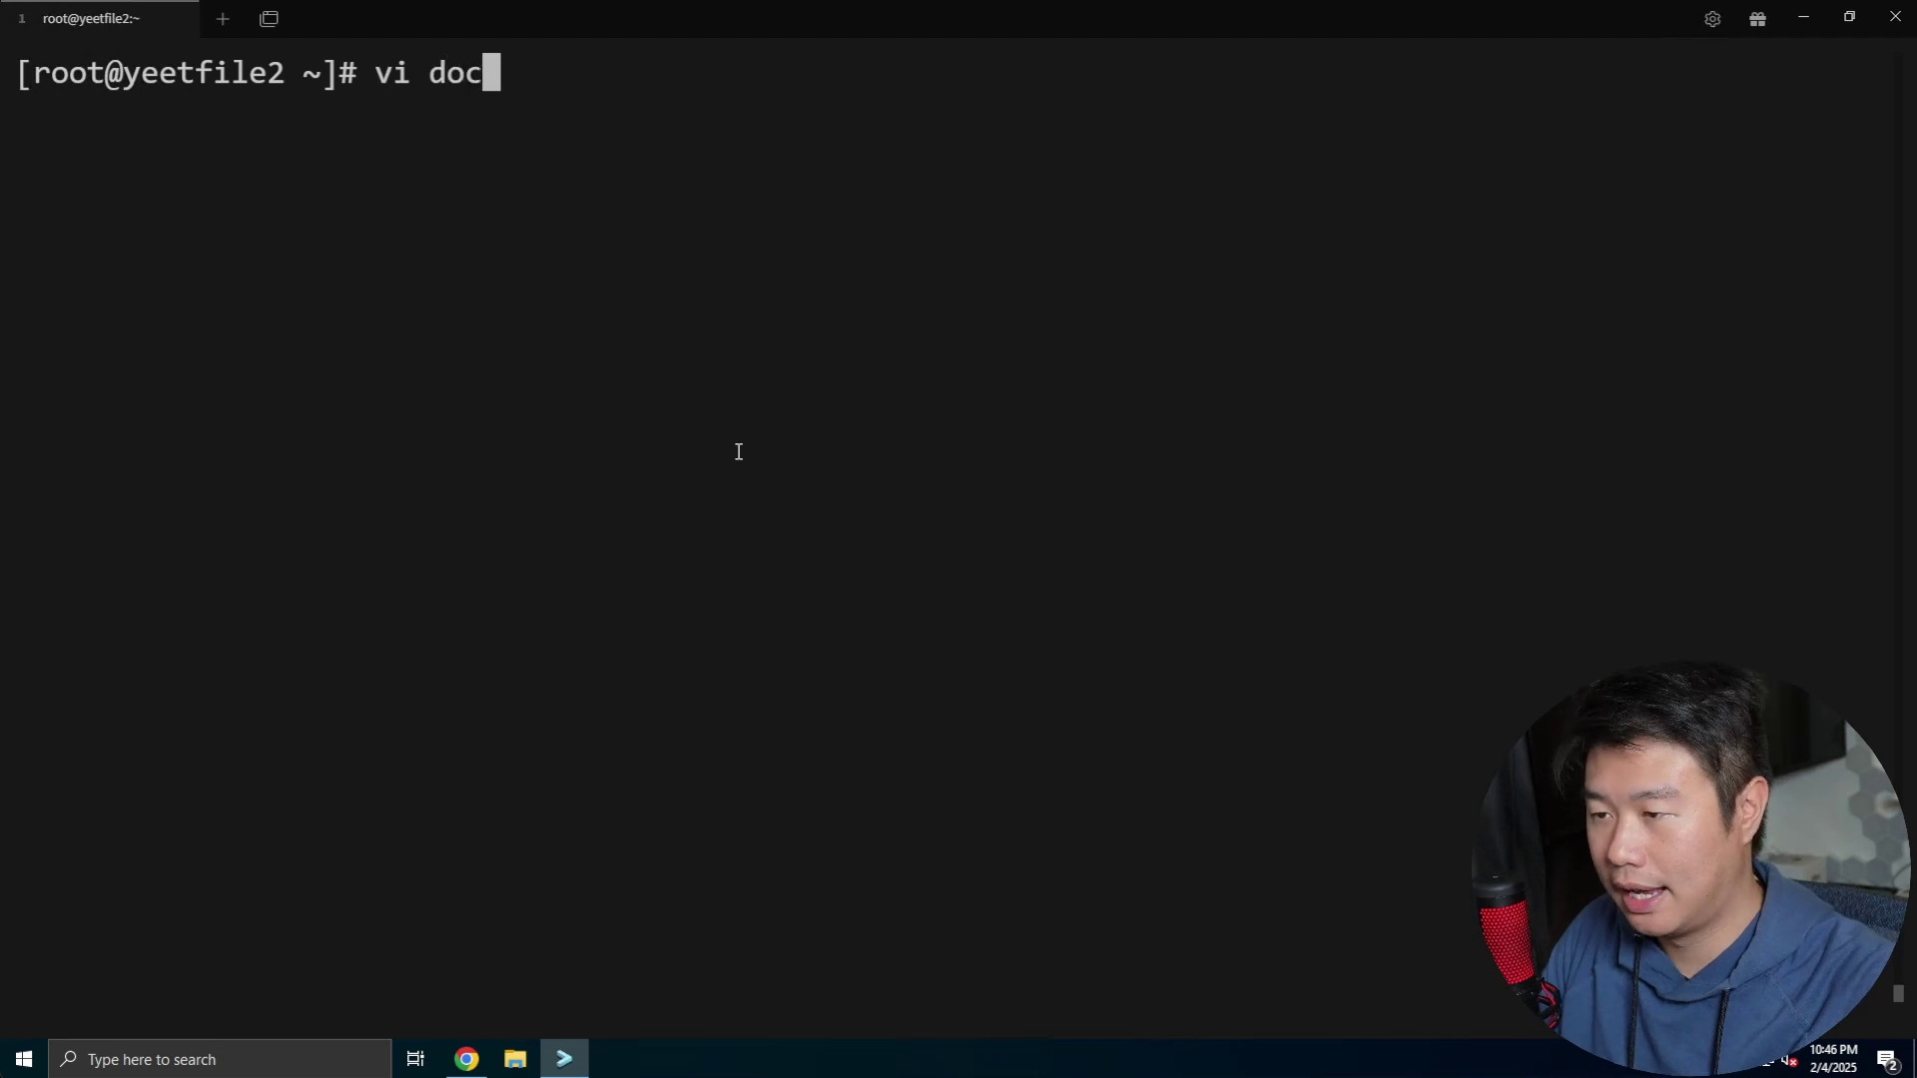
text(ker-compose.yml)
key(Return)
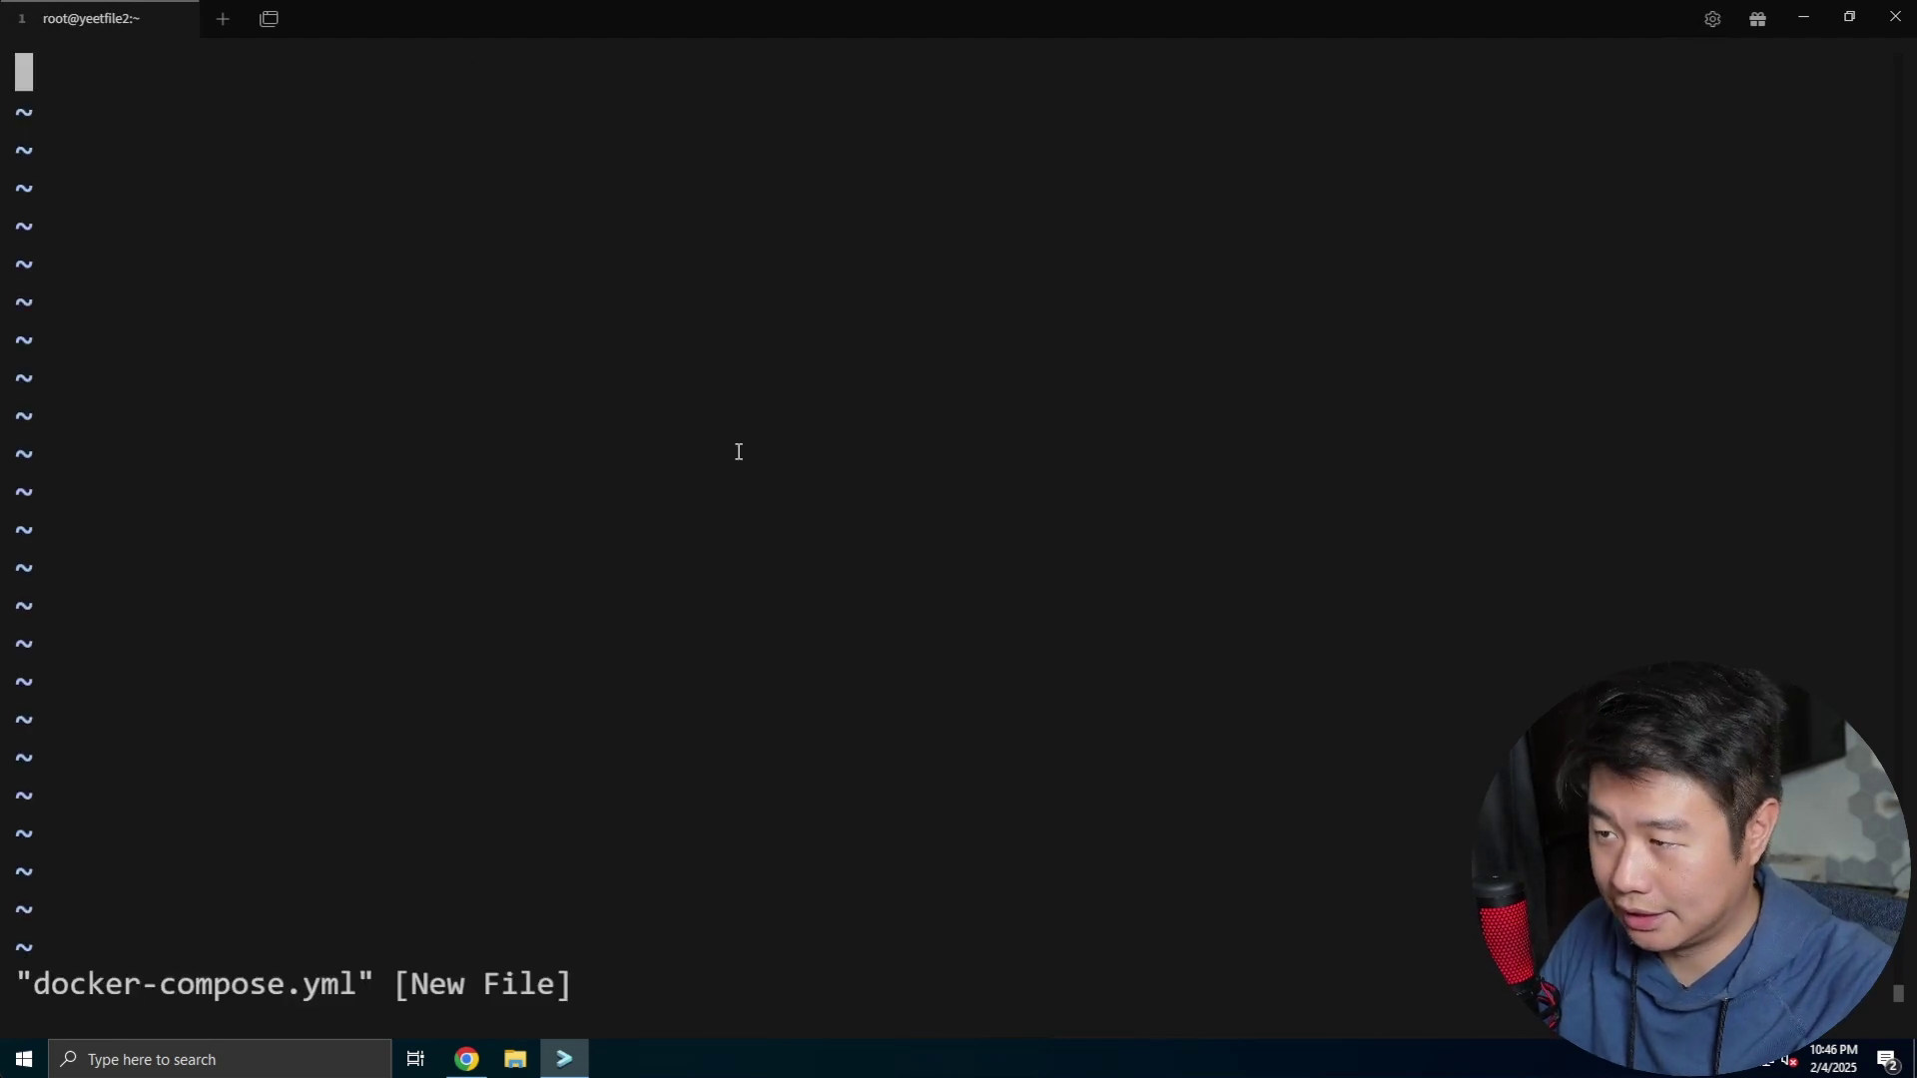
key(i)
key(ctrl+v)
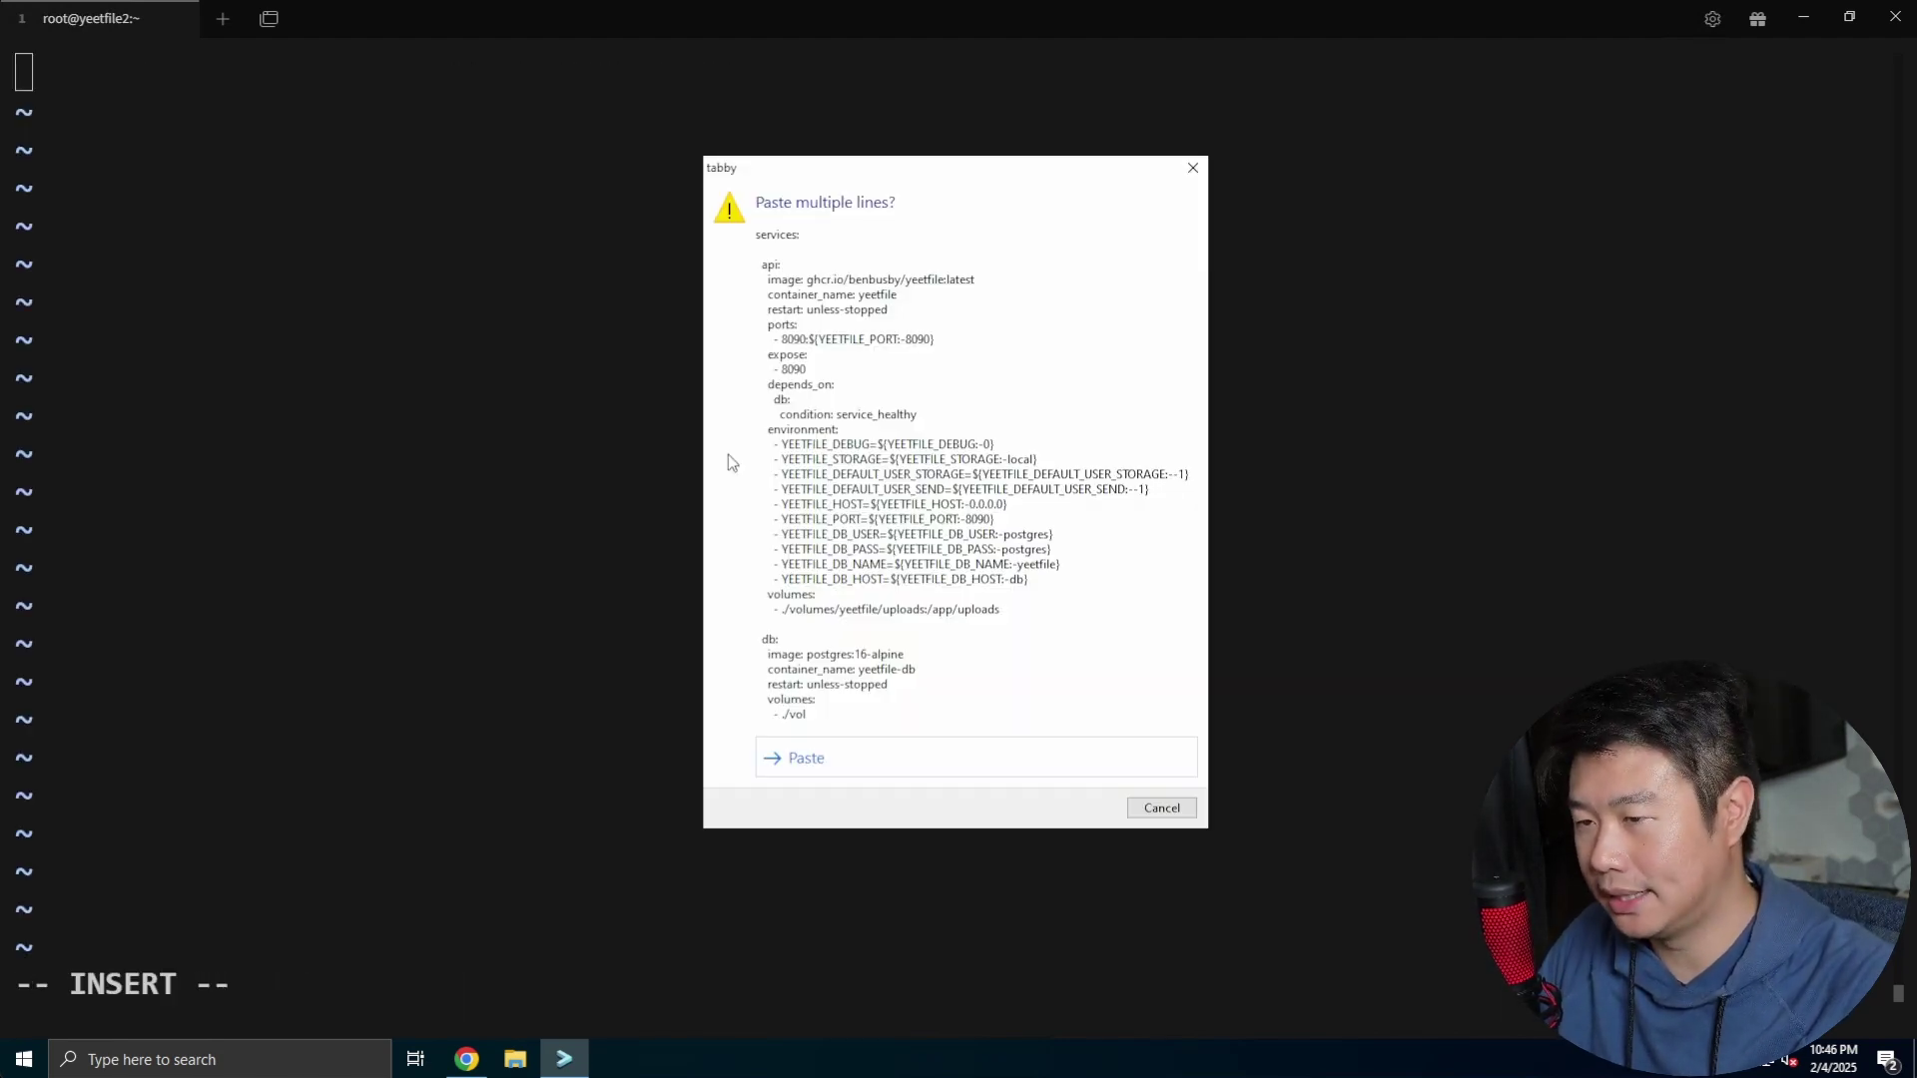
key(Return)
key(Escape)
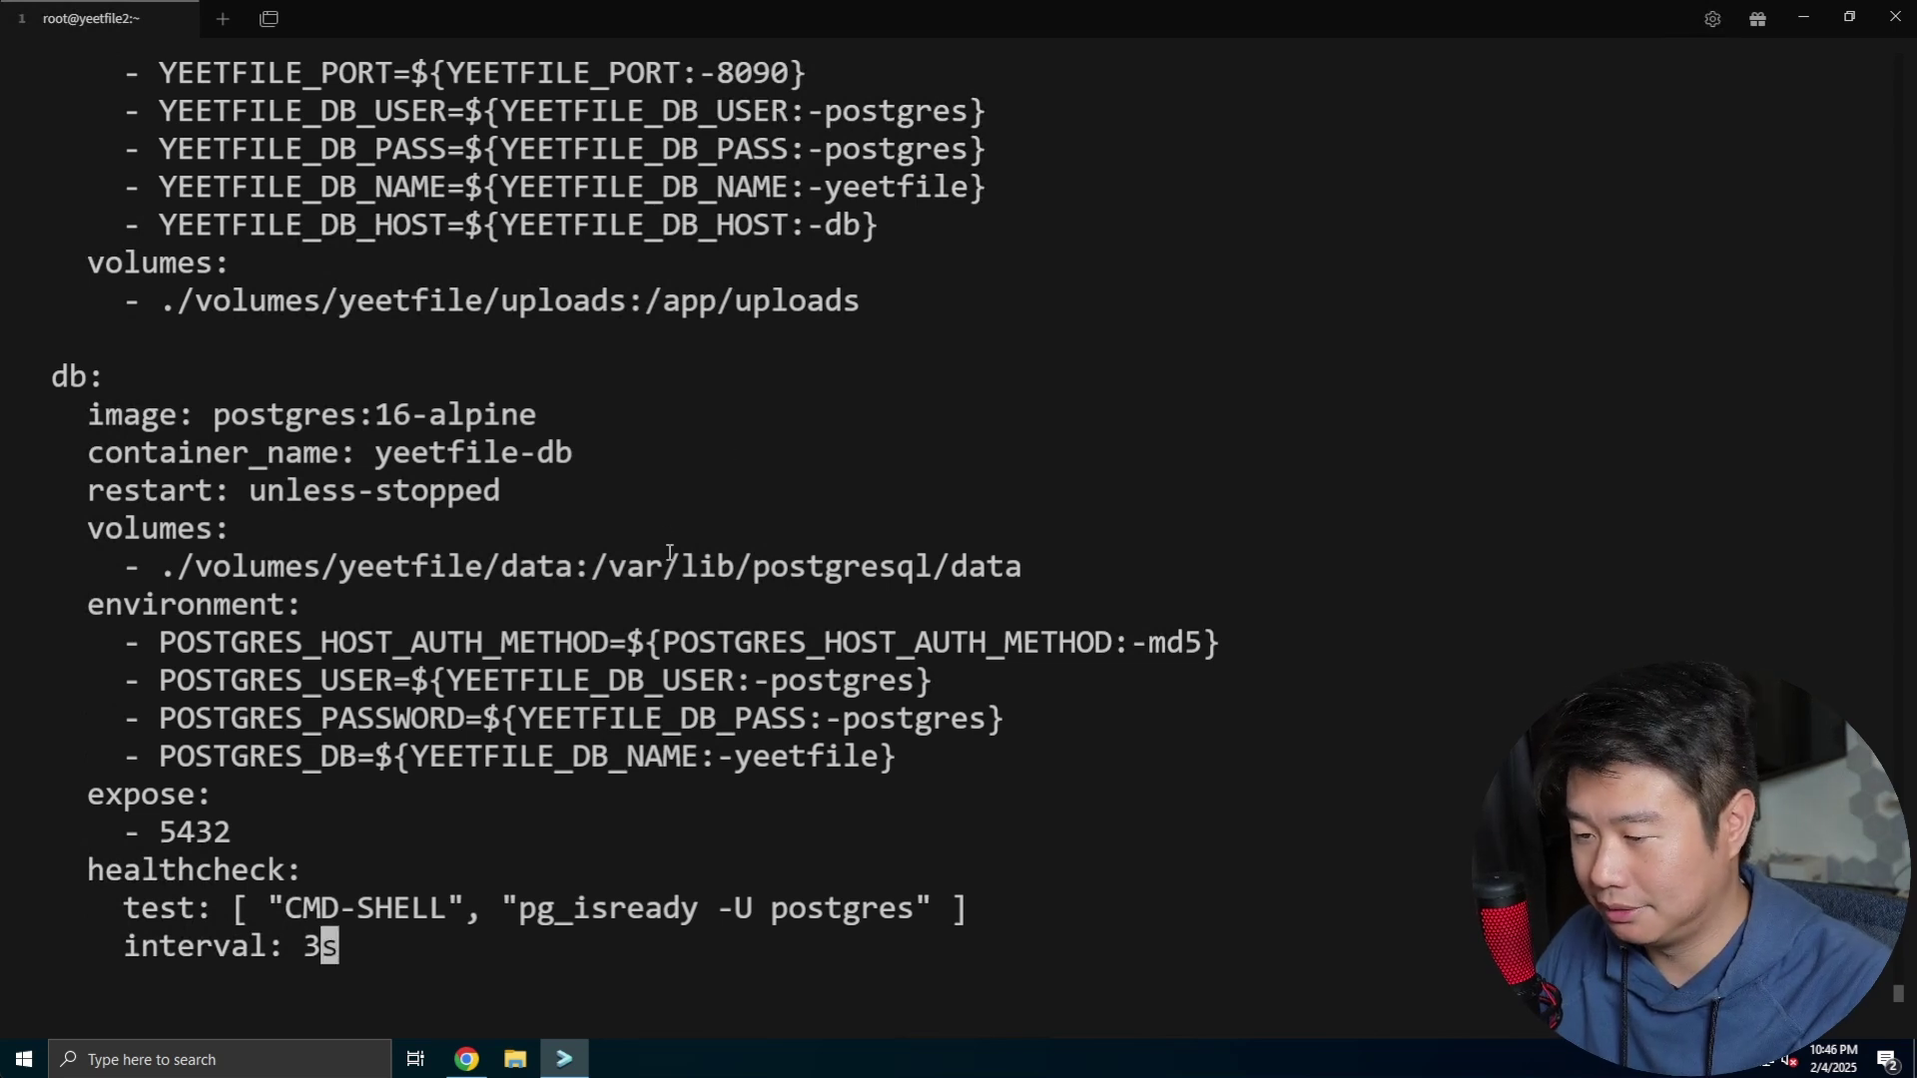
Review the pasted database password setting, save the file with :x, and clear the screen
double_click(555, 720)
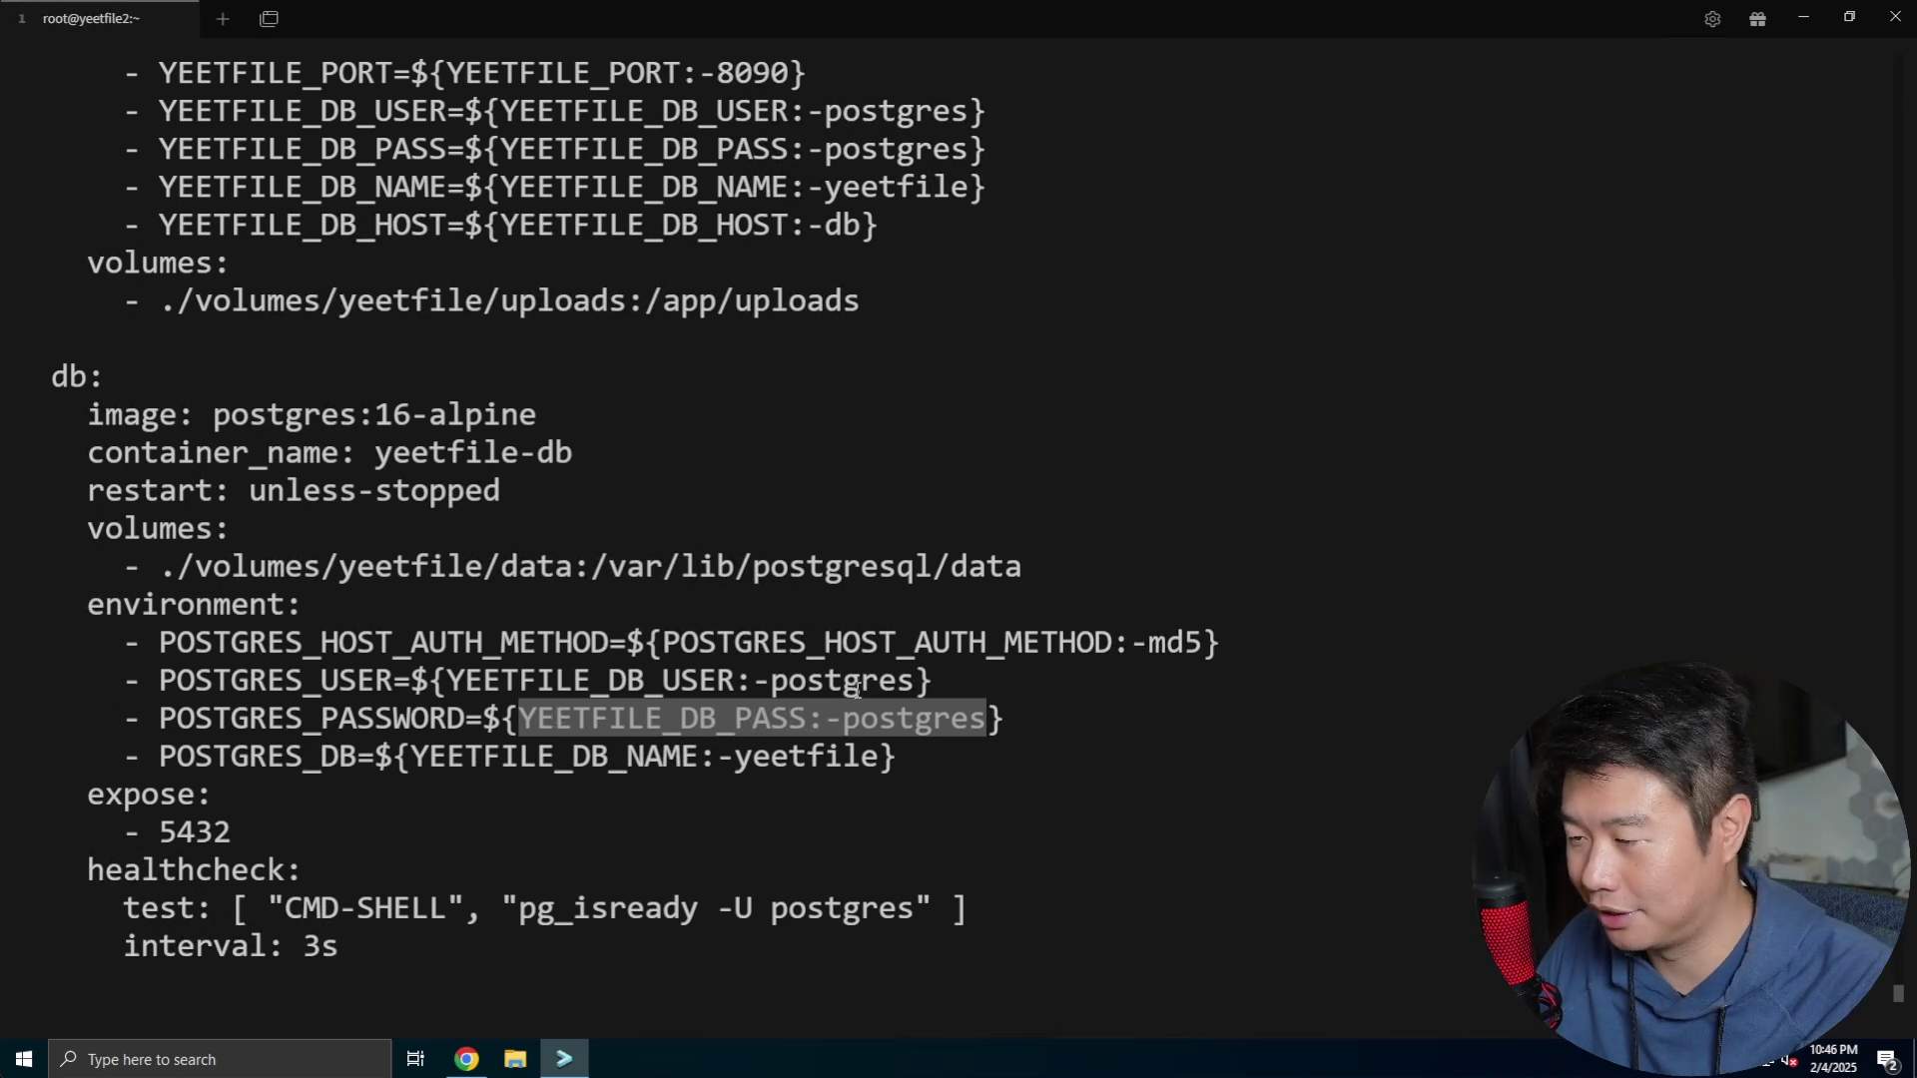
scroll(758, 716, up, 5)
scroll(773, 721, down, 3)
scroll(773, 721, down, 3)
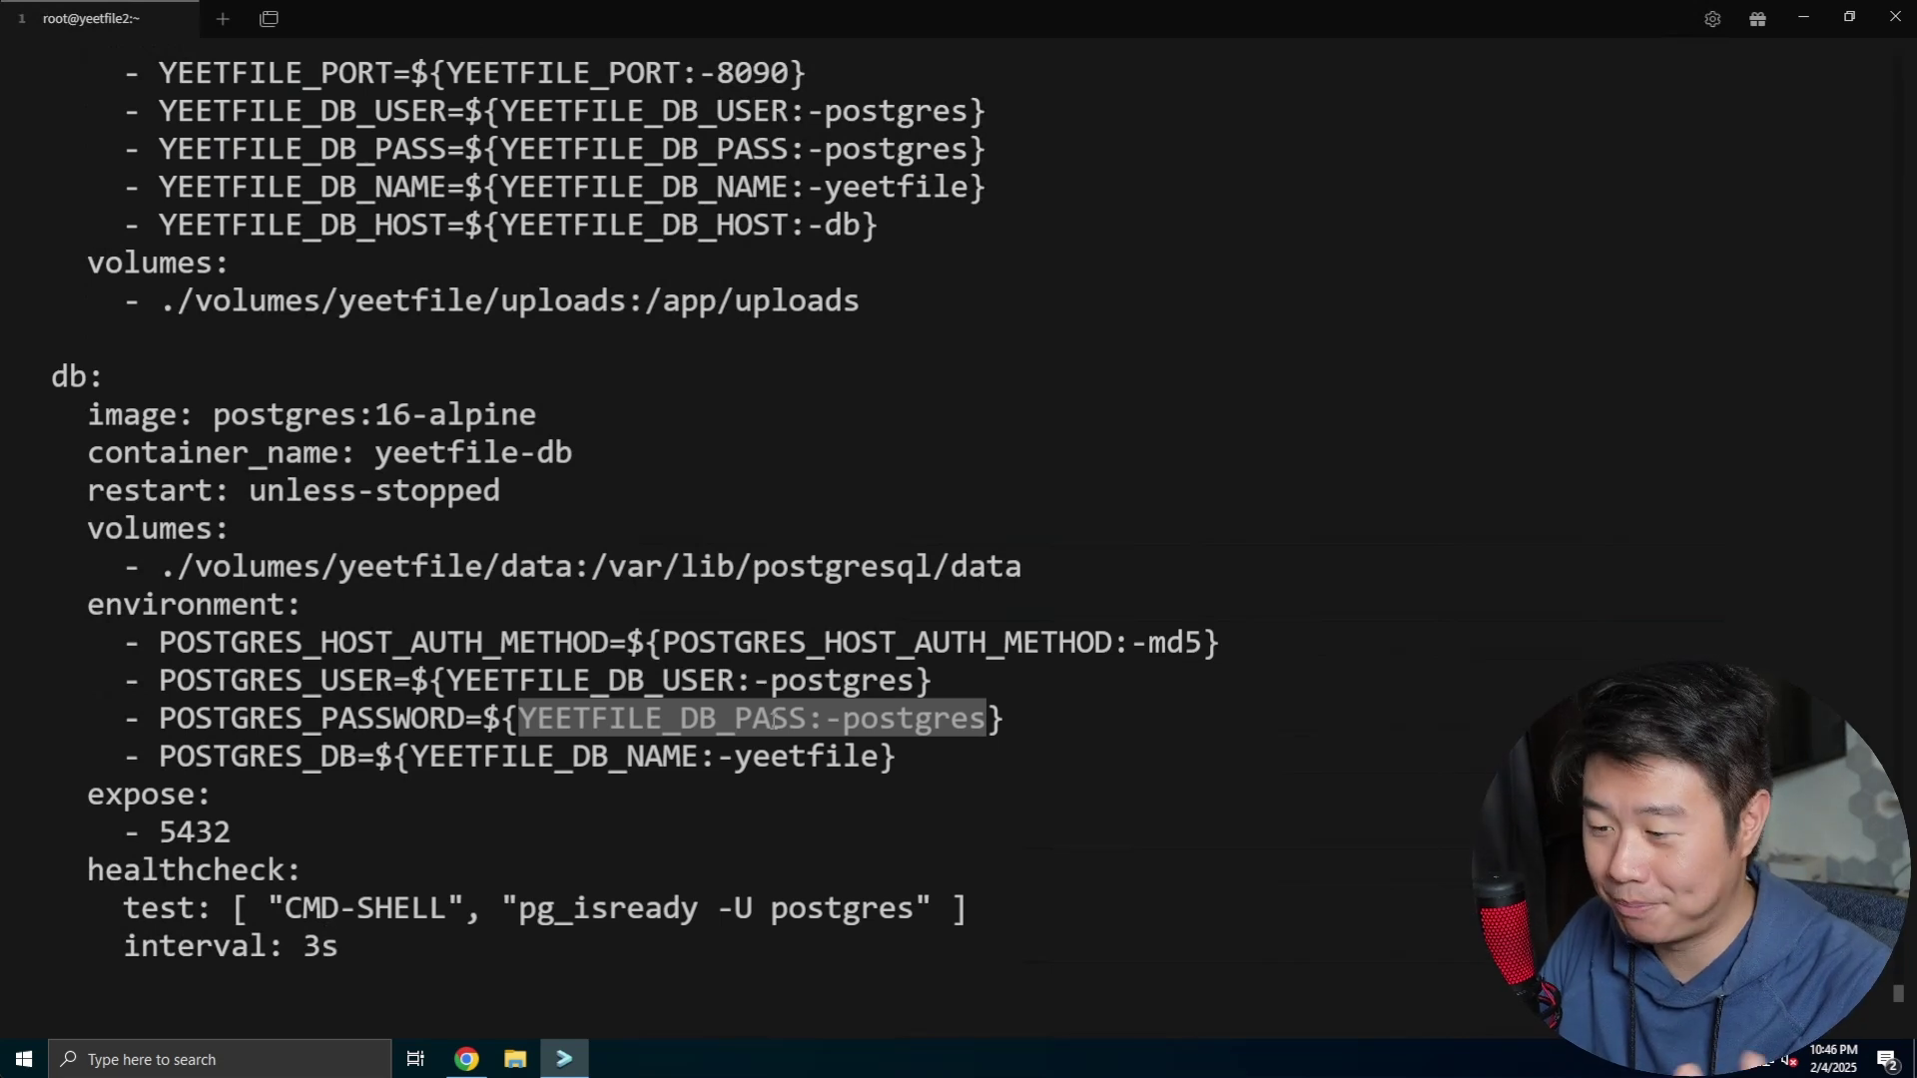
click(773, 721)
text(:x)
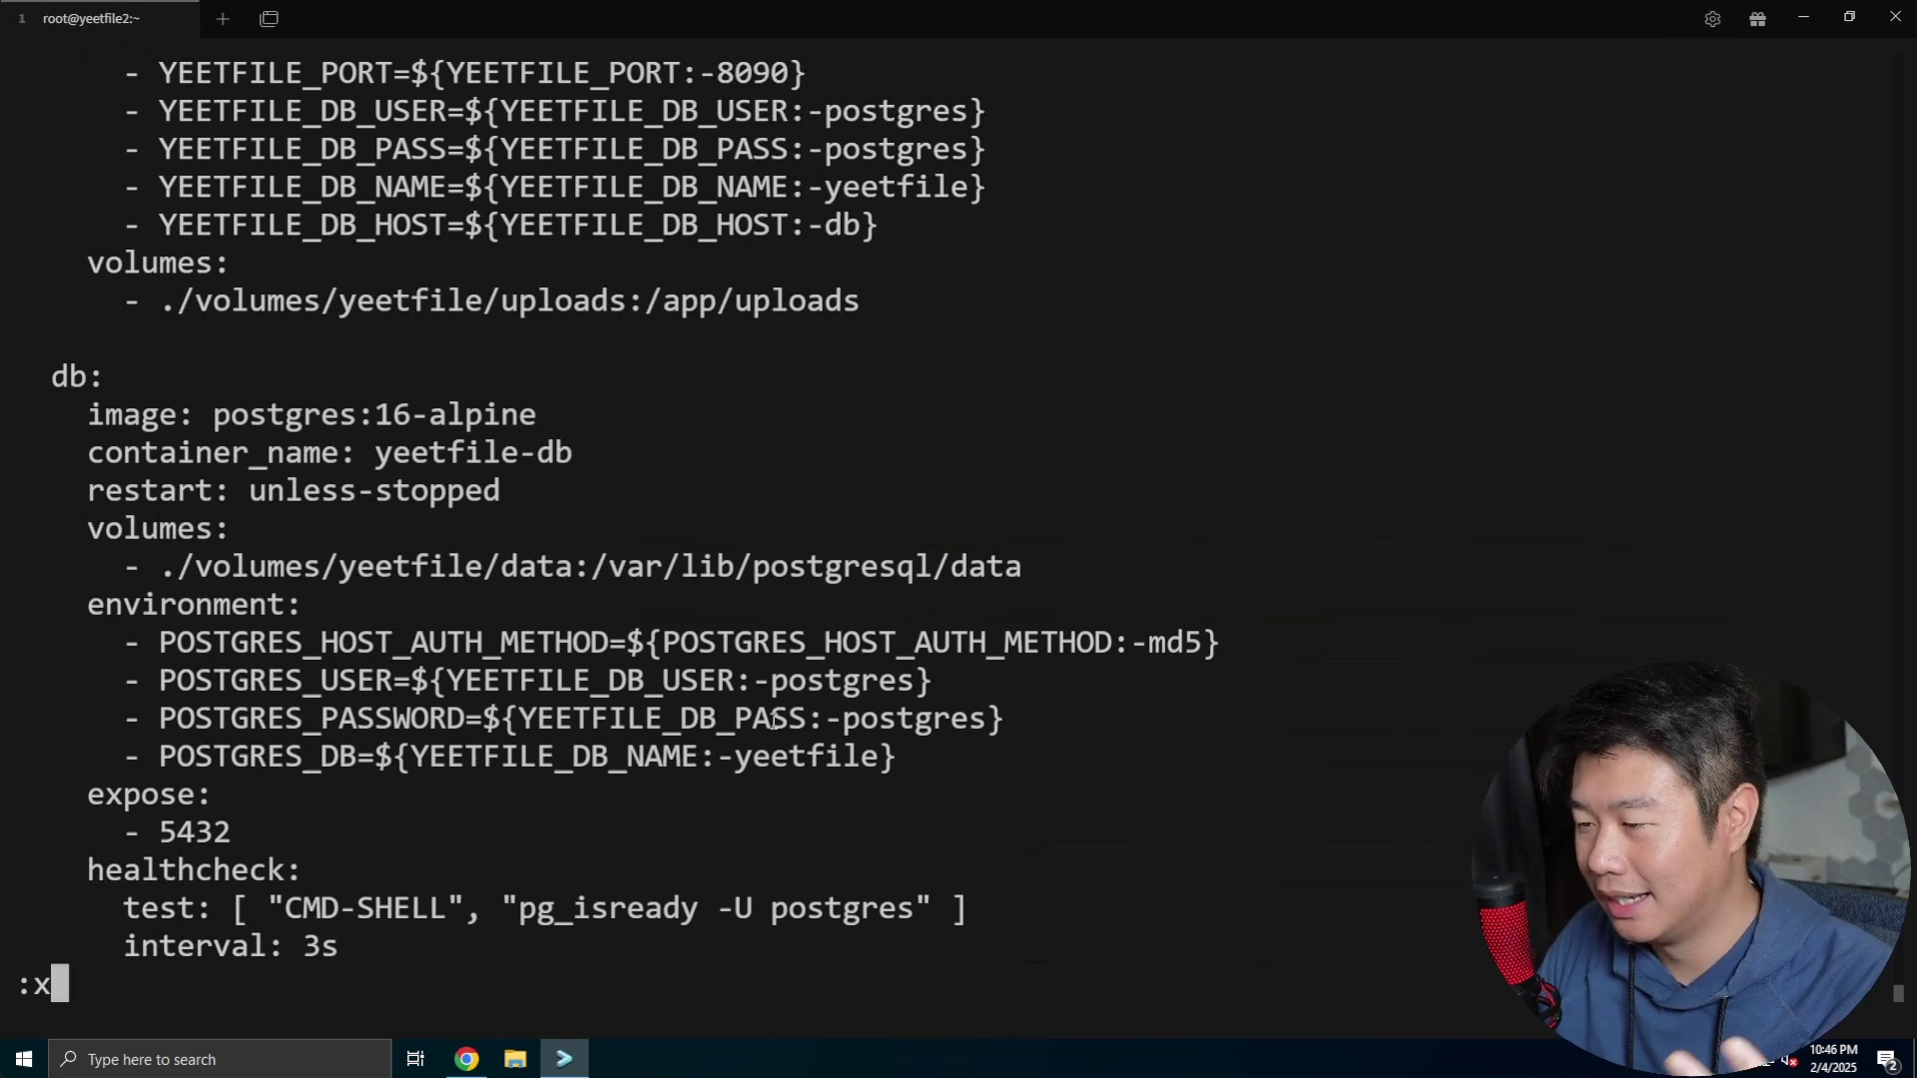
key(Return)
key(ctrl+l)
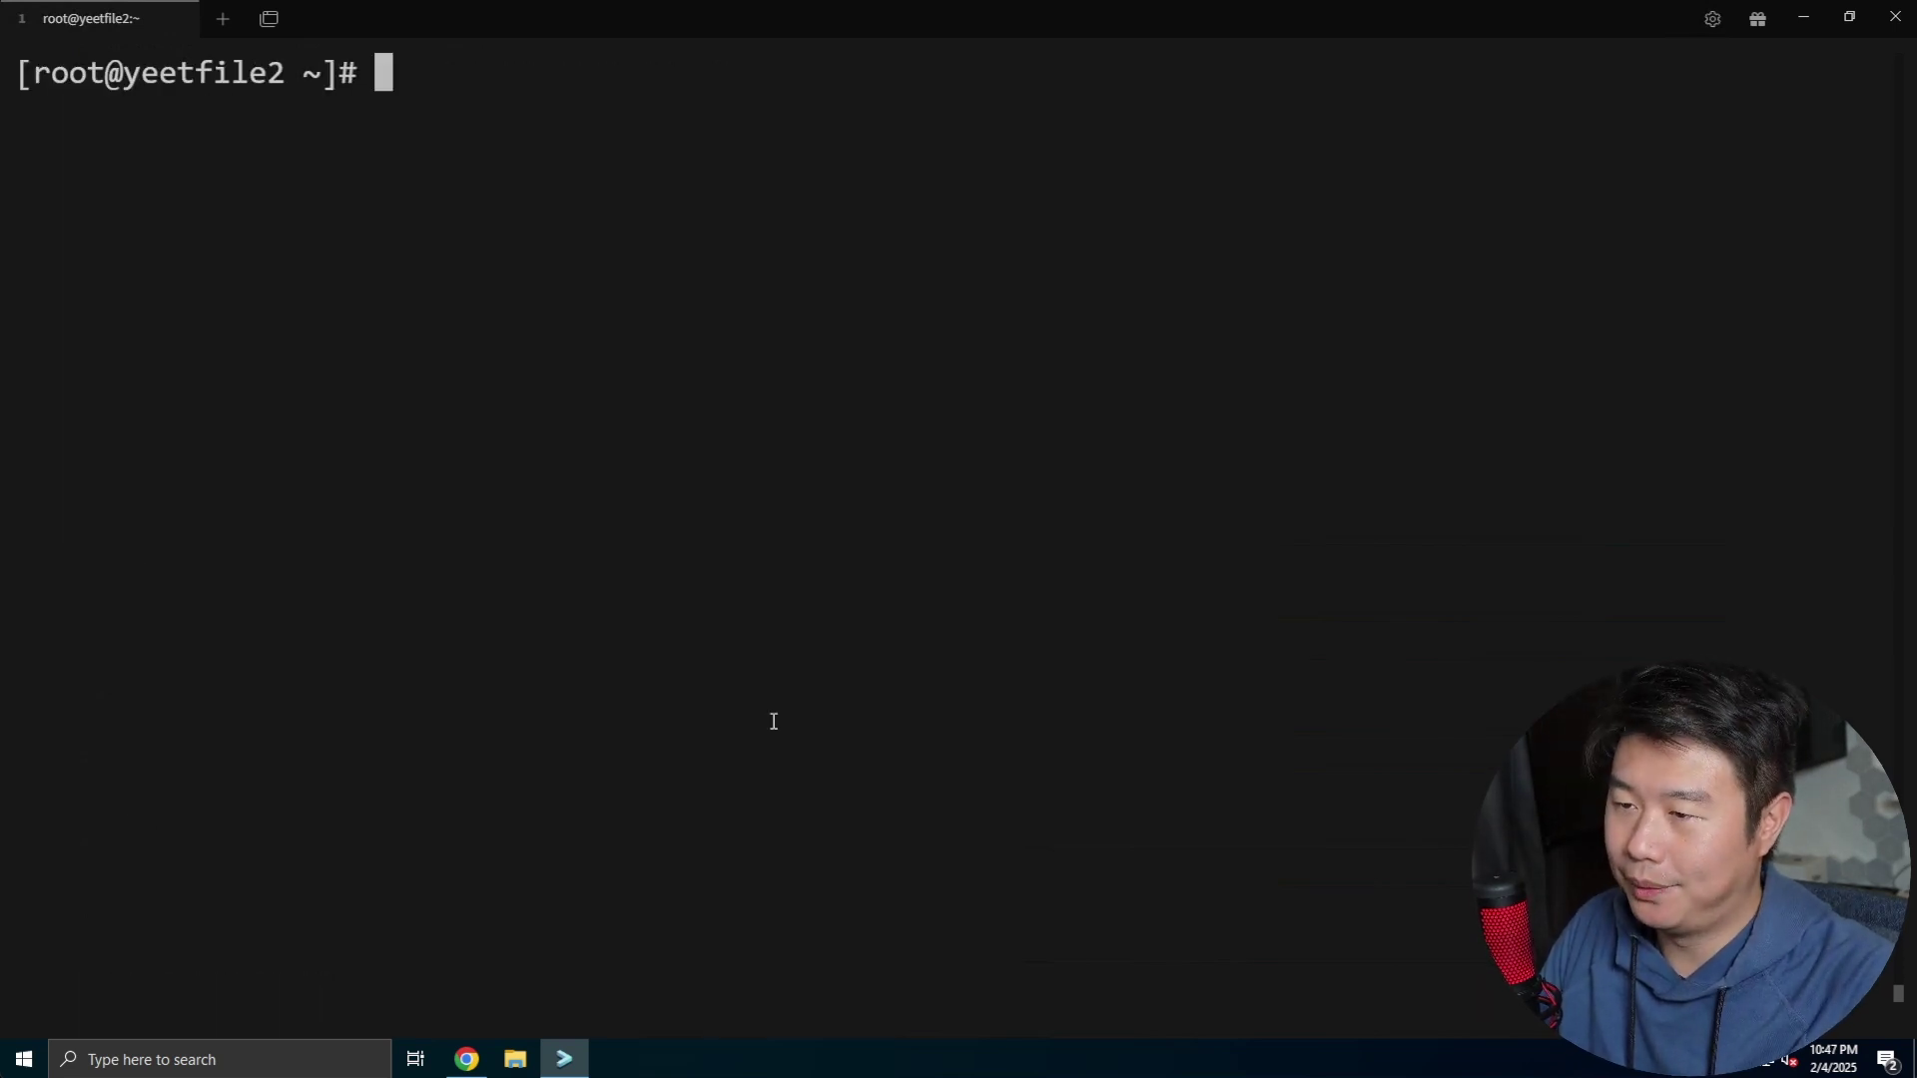
Start the stack with docker-compose up -d, checking where port 8090 is used in the compose file meanwhile
text(docker-compose up )
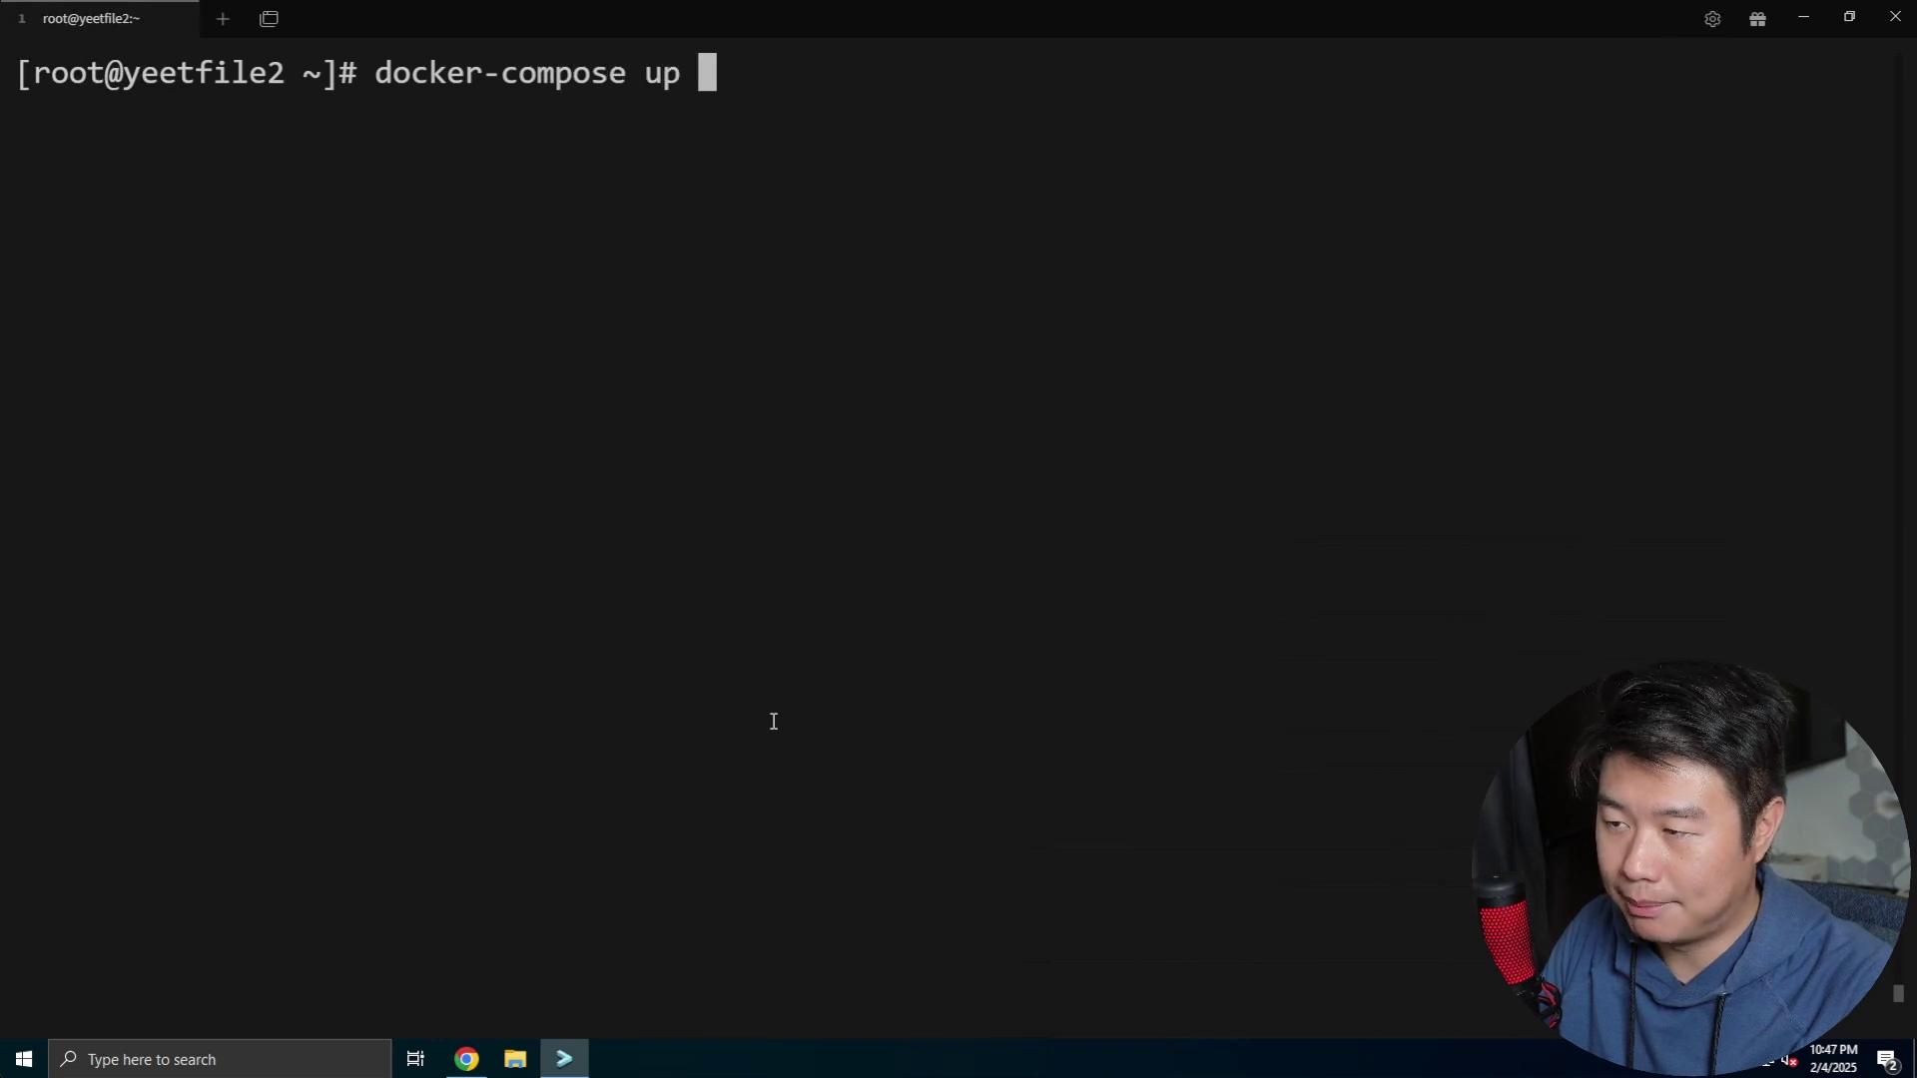
text(-d)
key(Return)
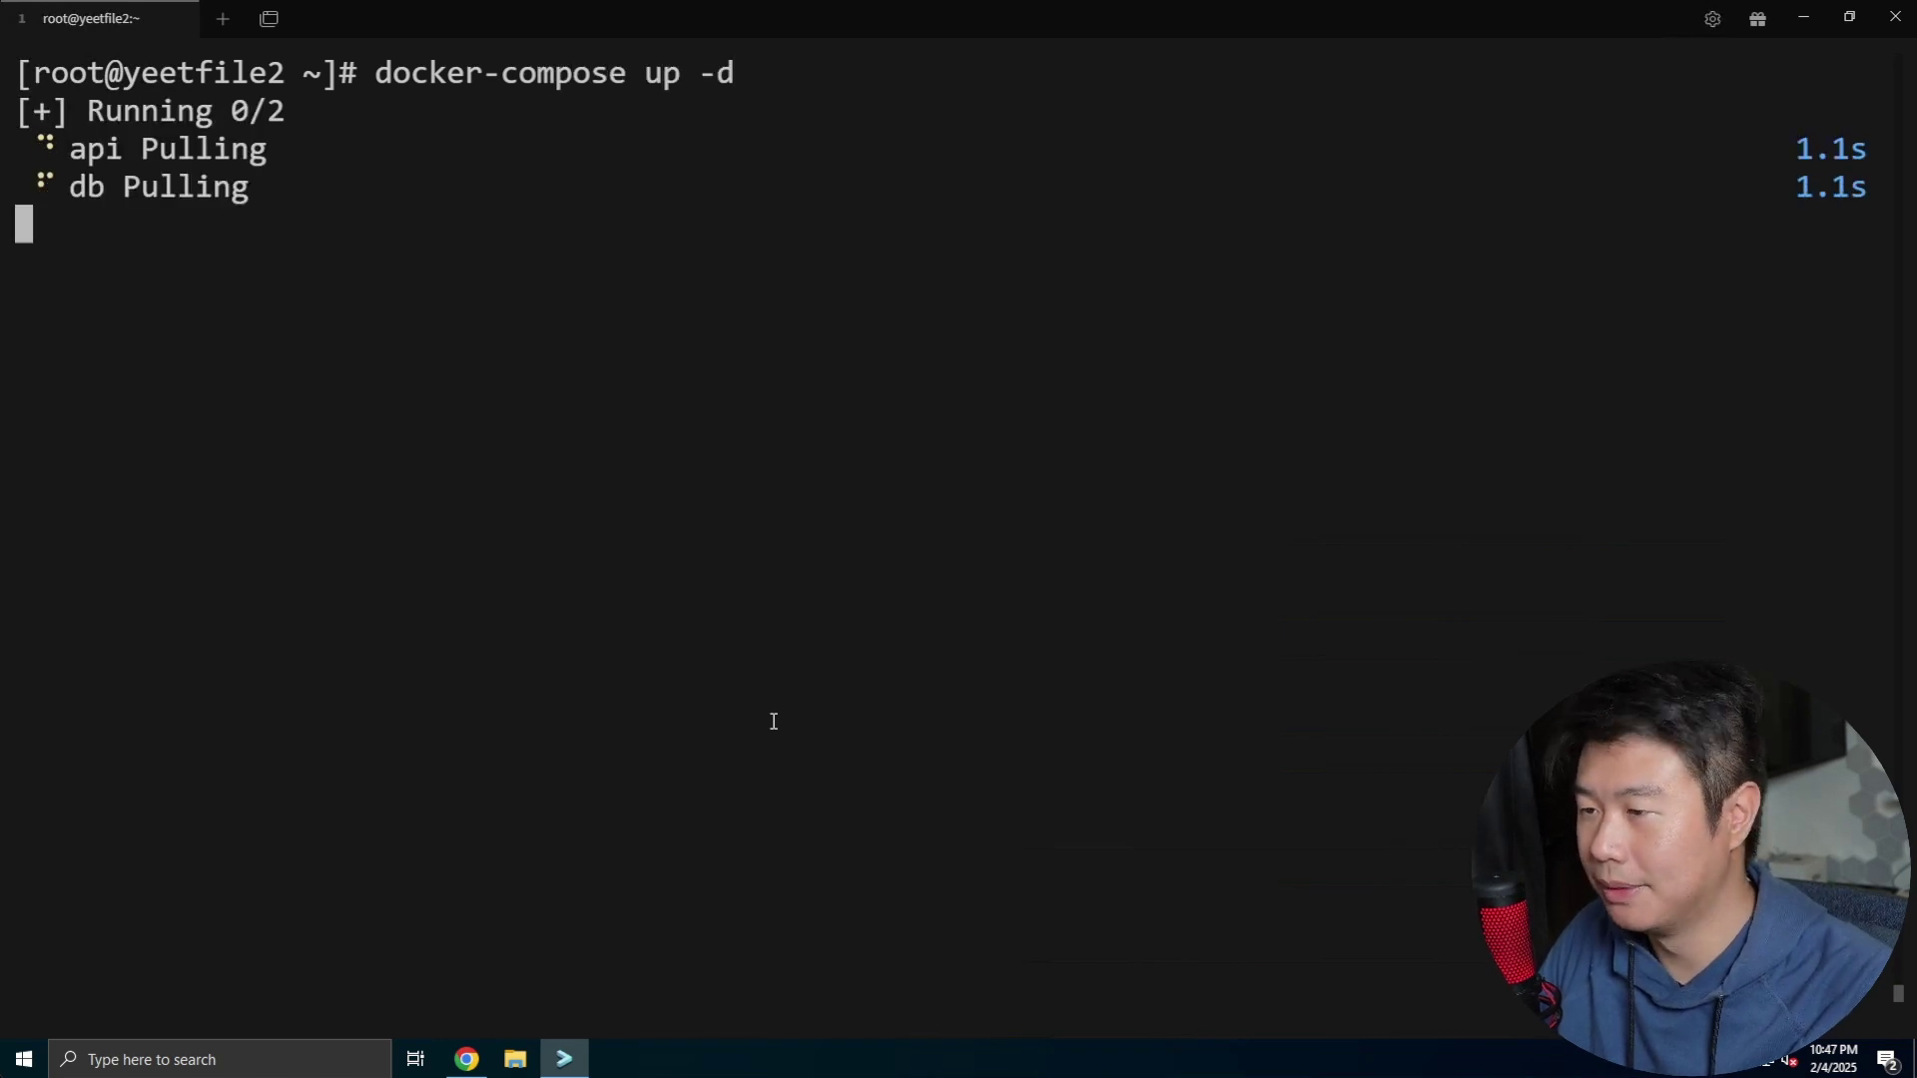
click(467, 1059)
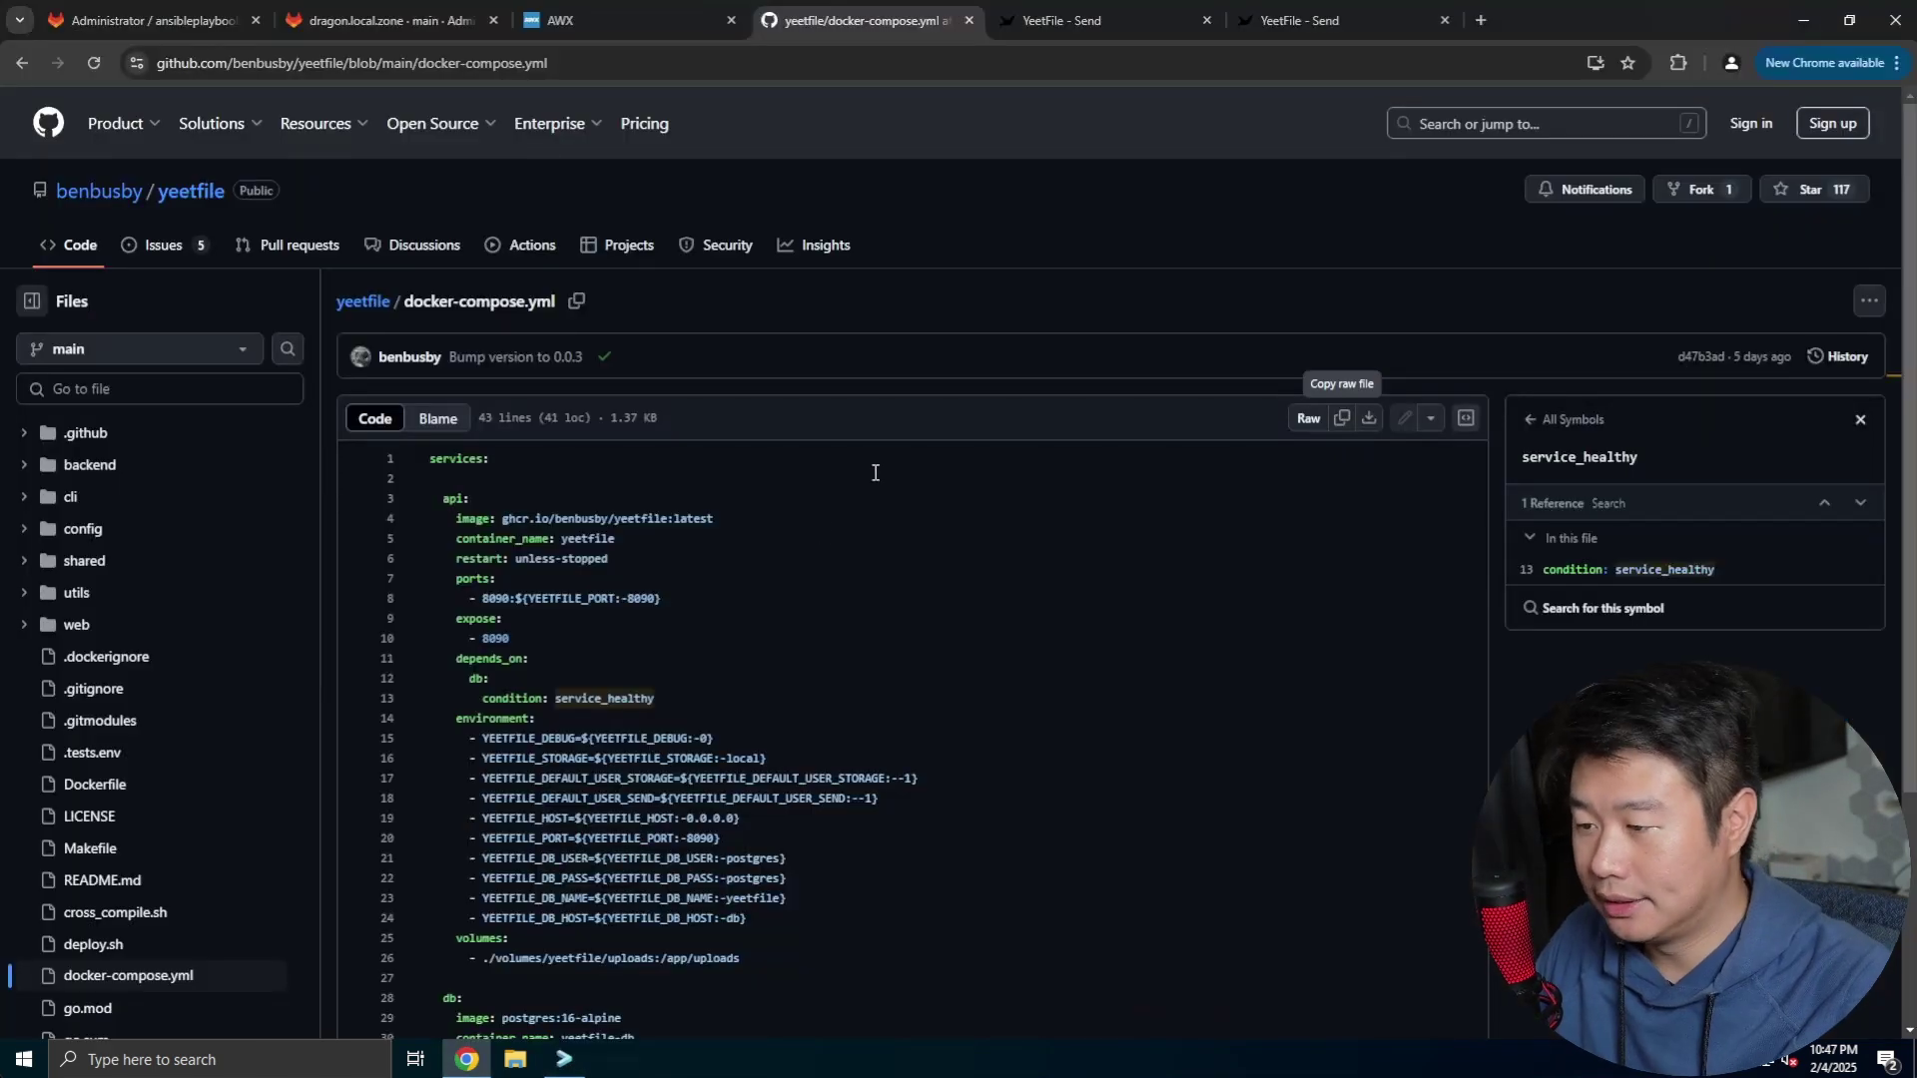
double_click(501, 639)
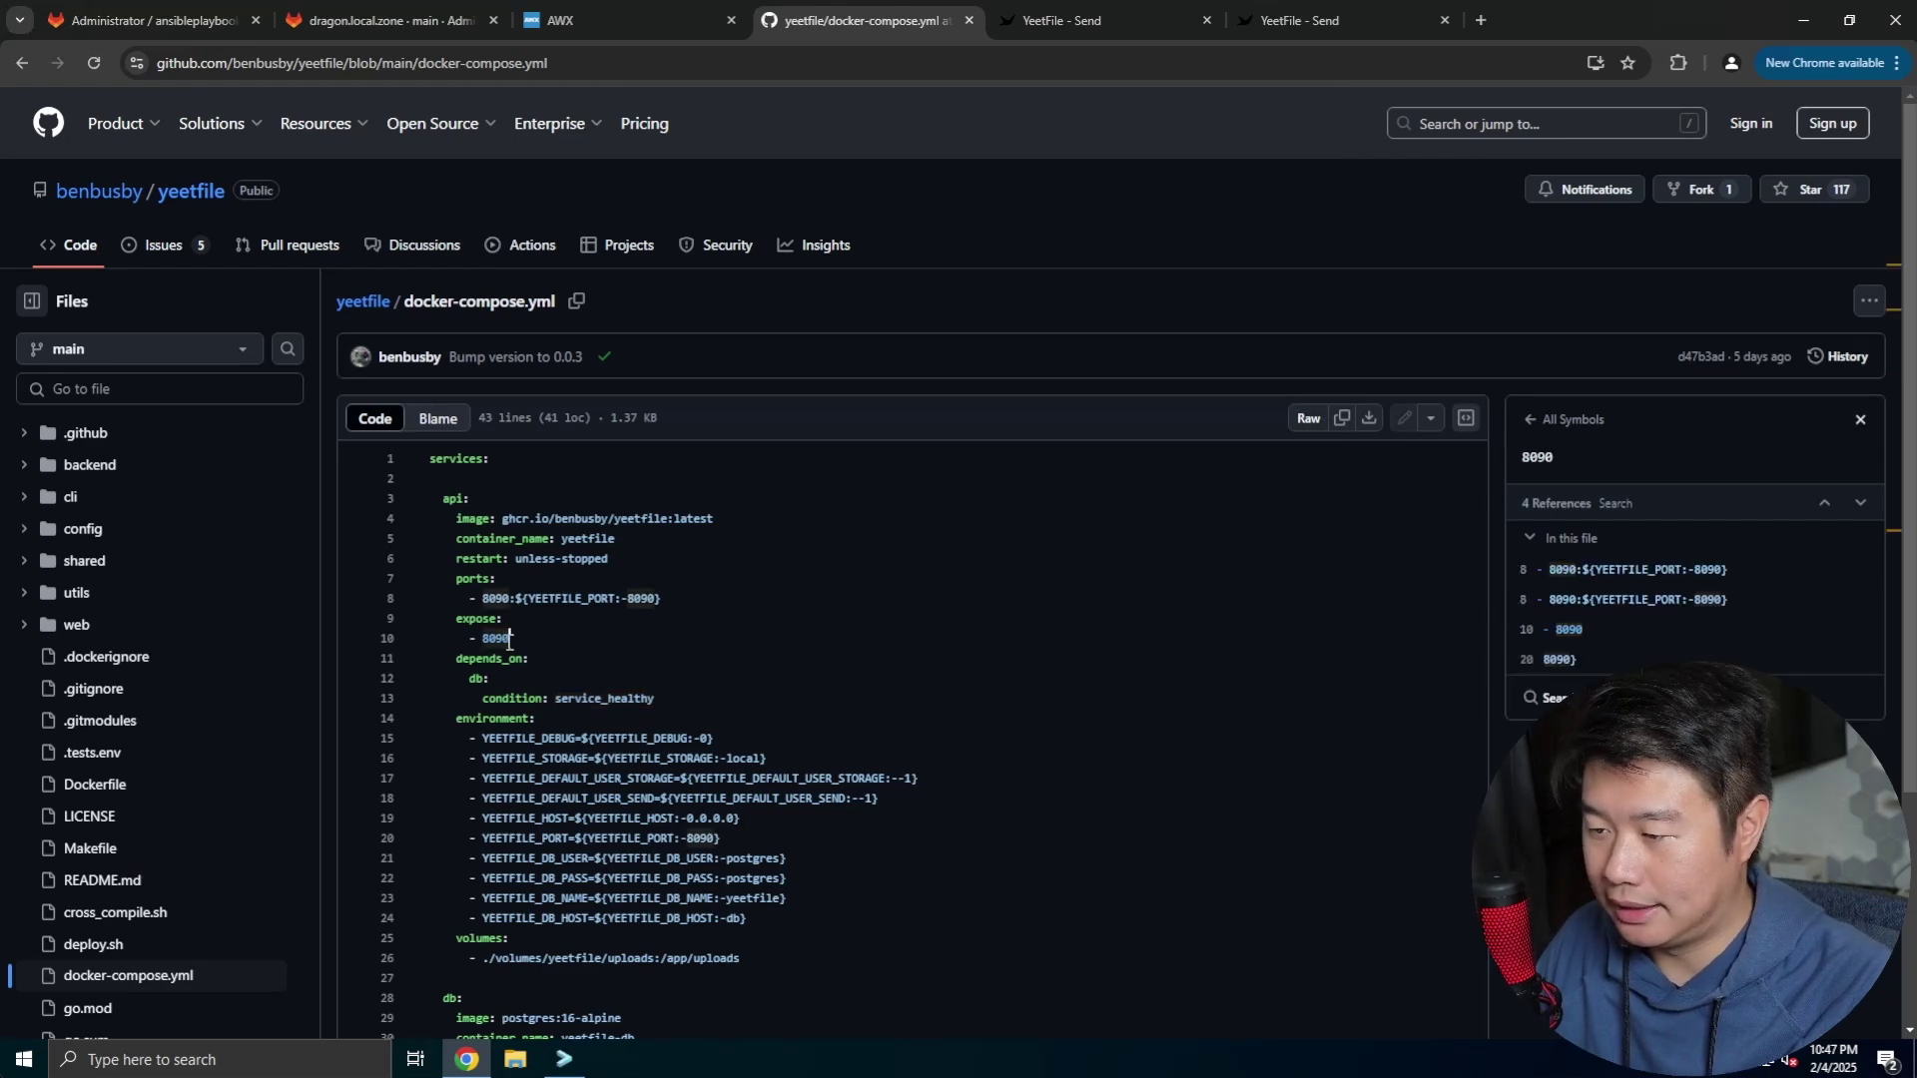
click(656, 664)
scroll(659, 659, down, 2)
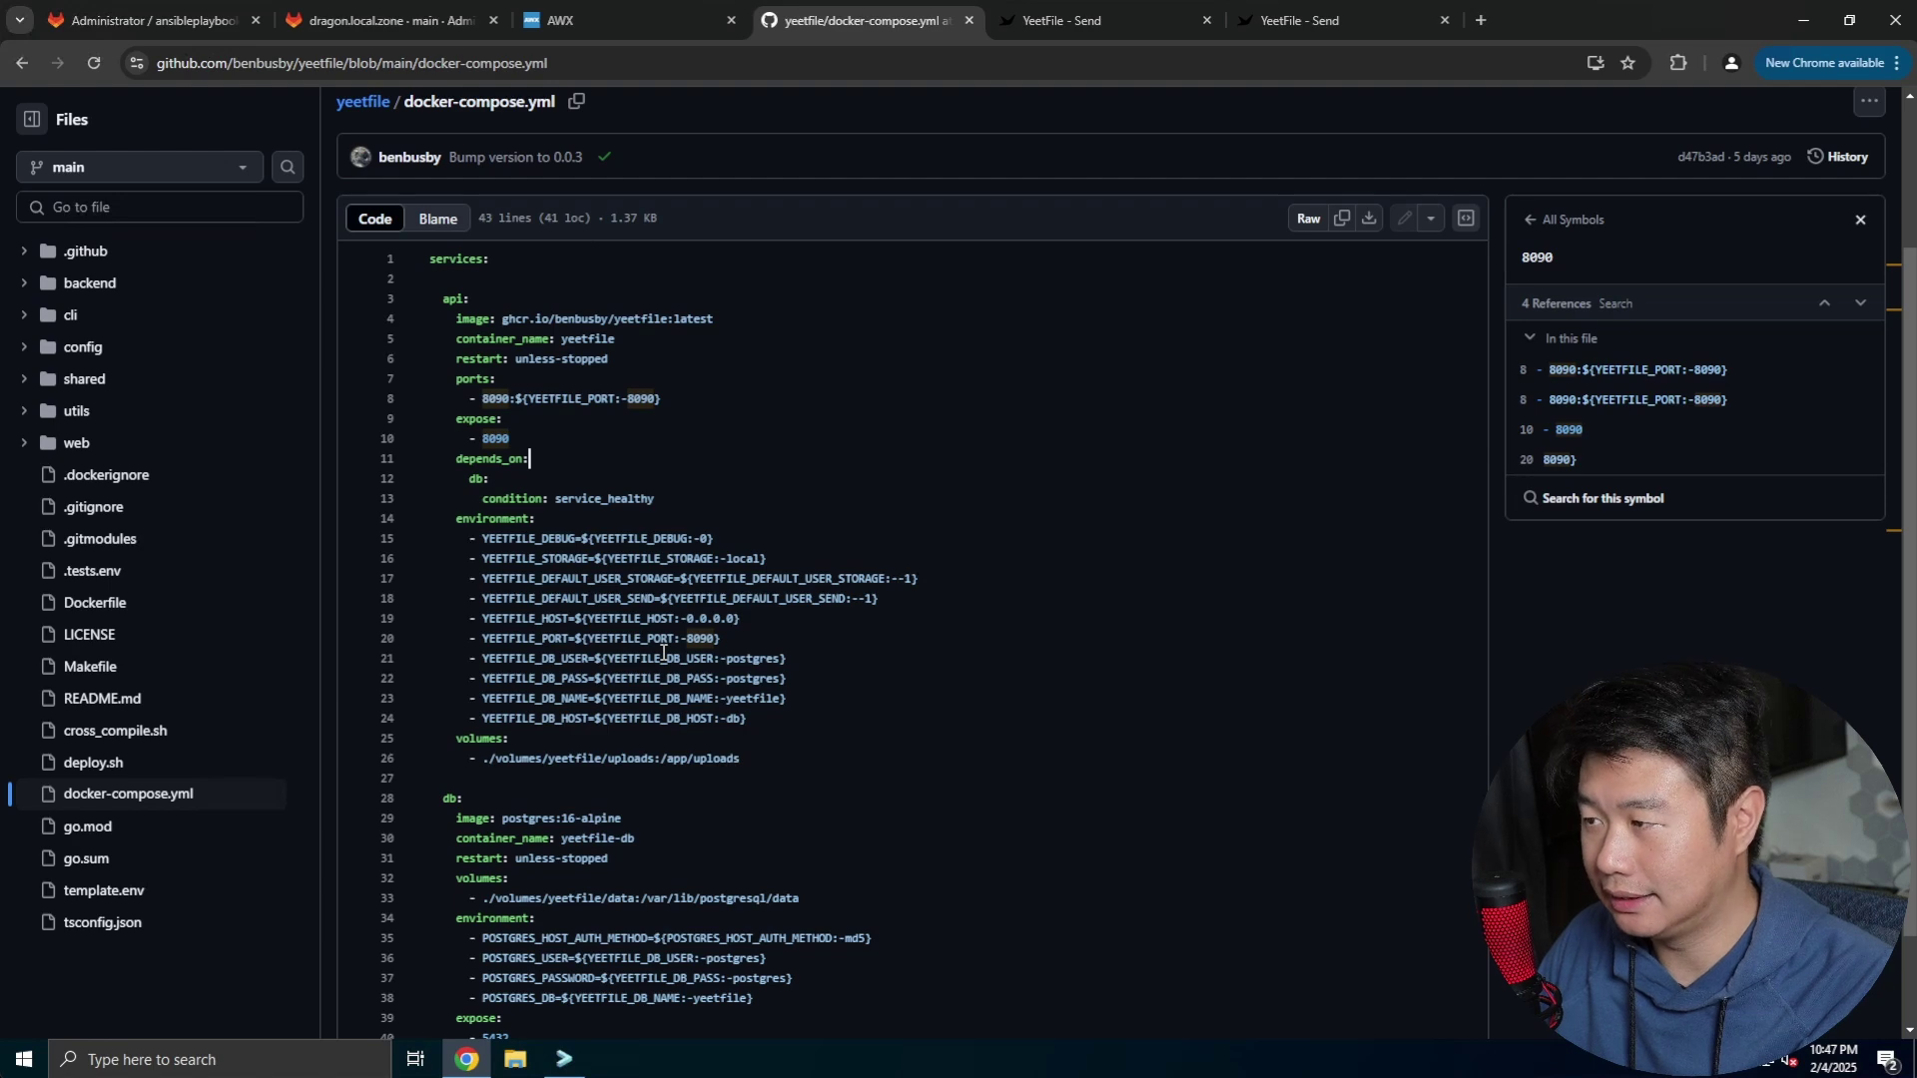
click(569, 1053)
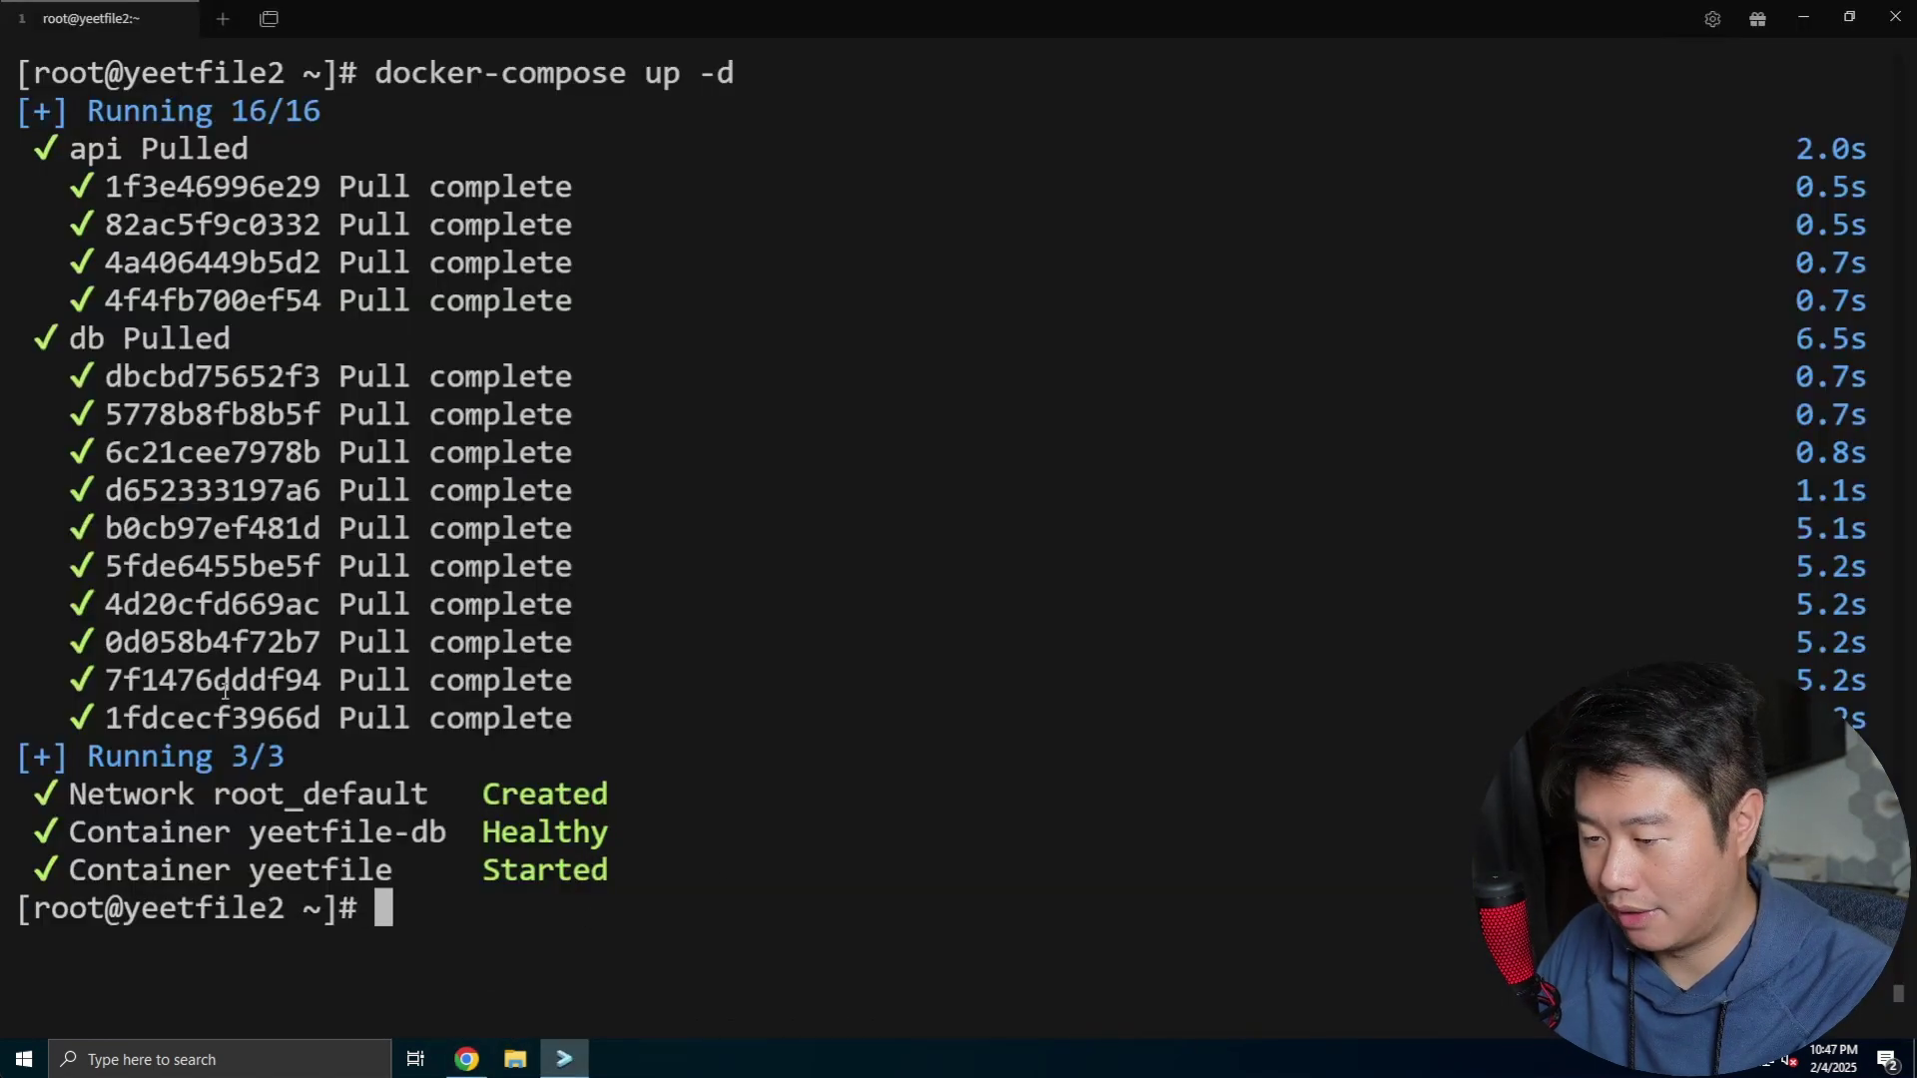
click(466, 1058)
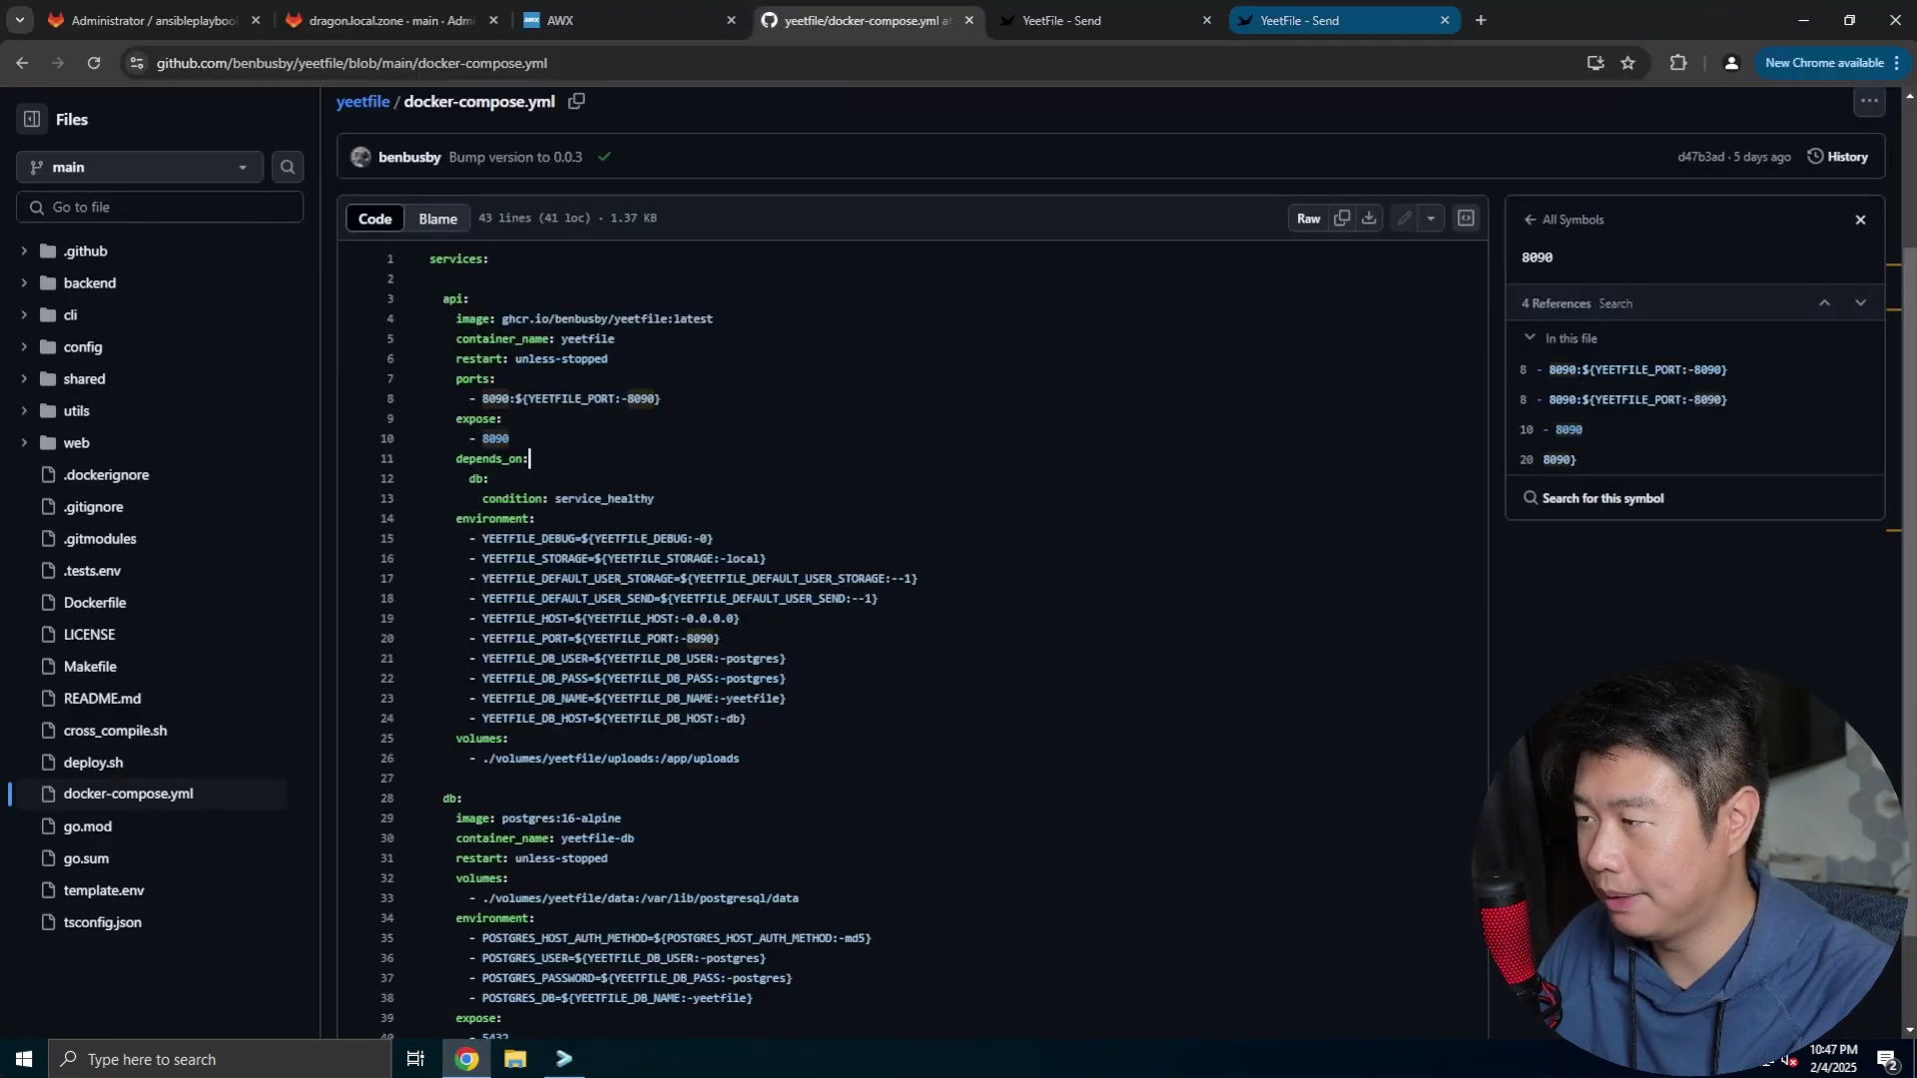
click(1476, 30)
text(http)
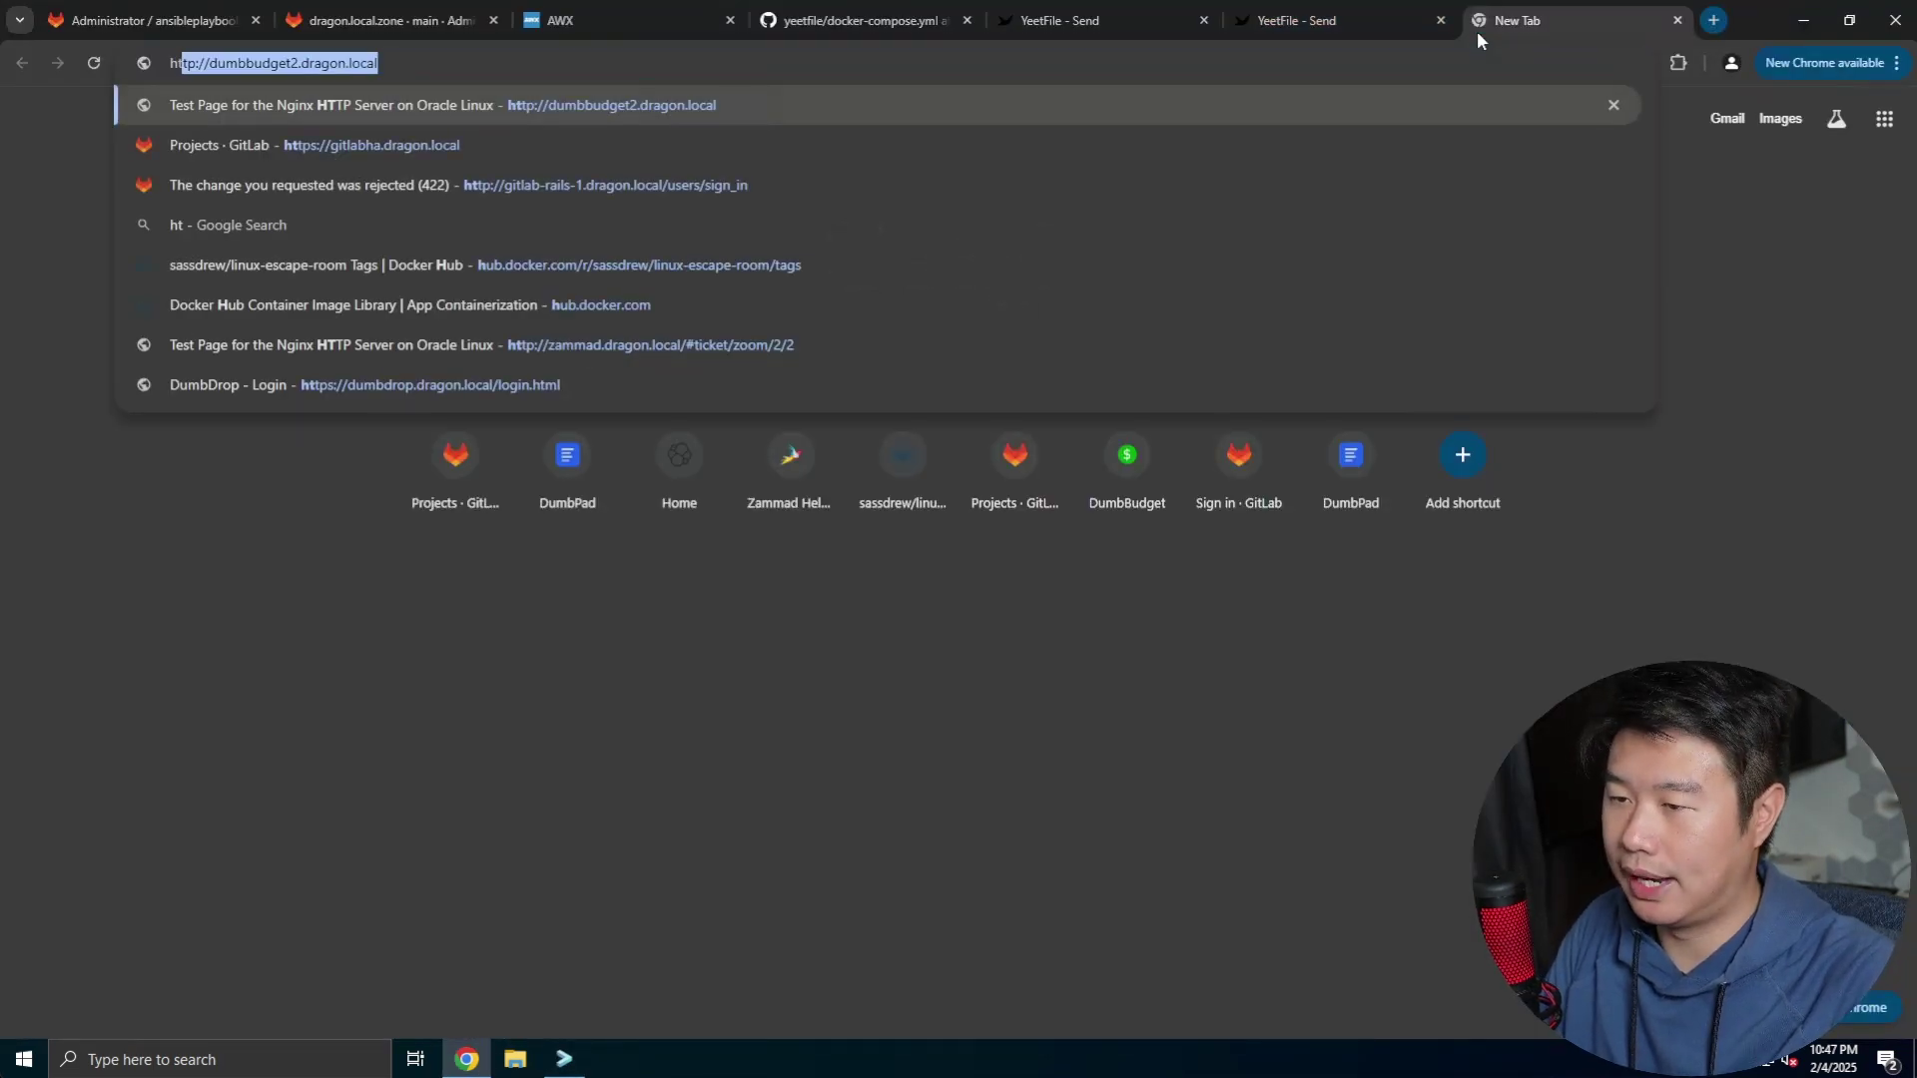
text(yeetfile)
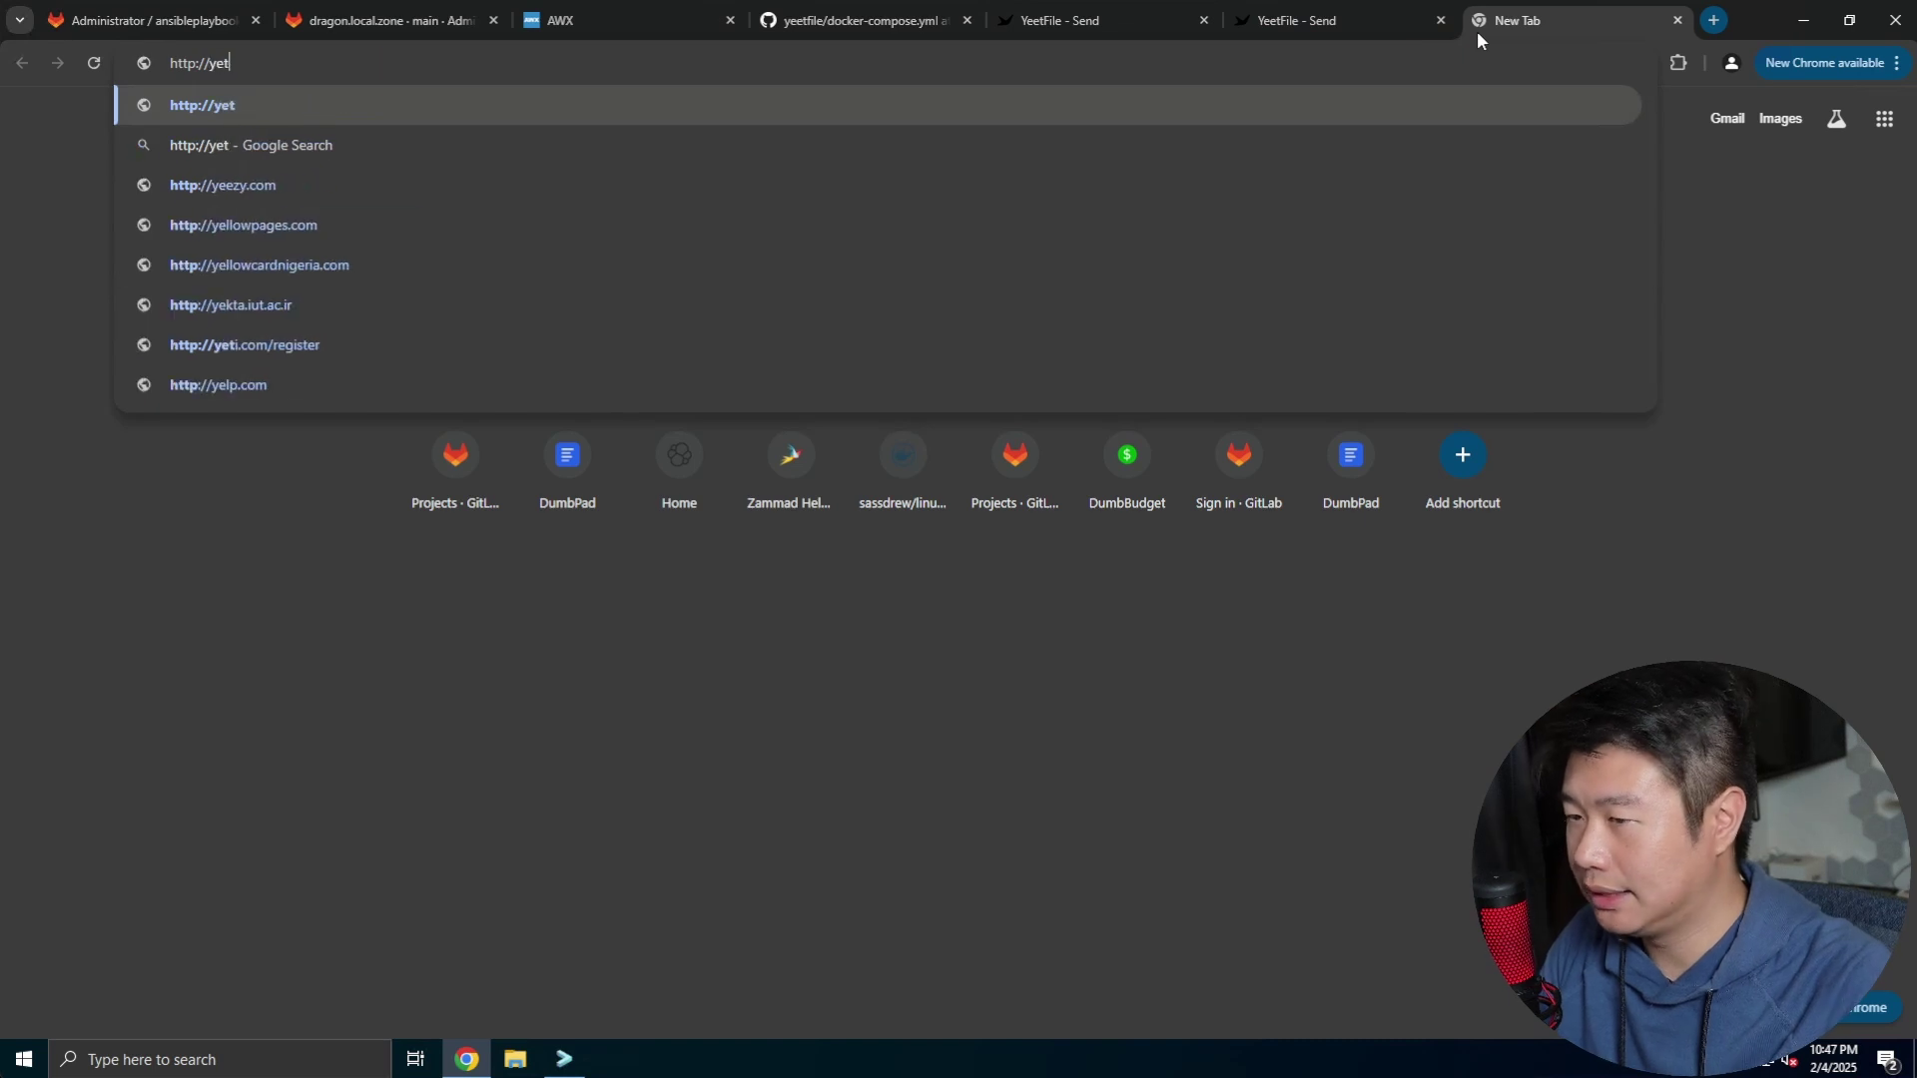
text(2.dragon.l)
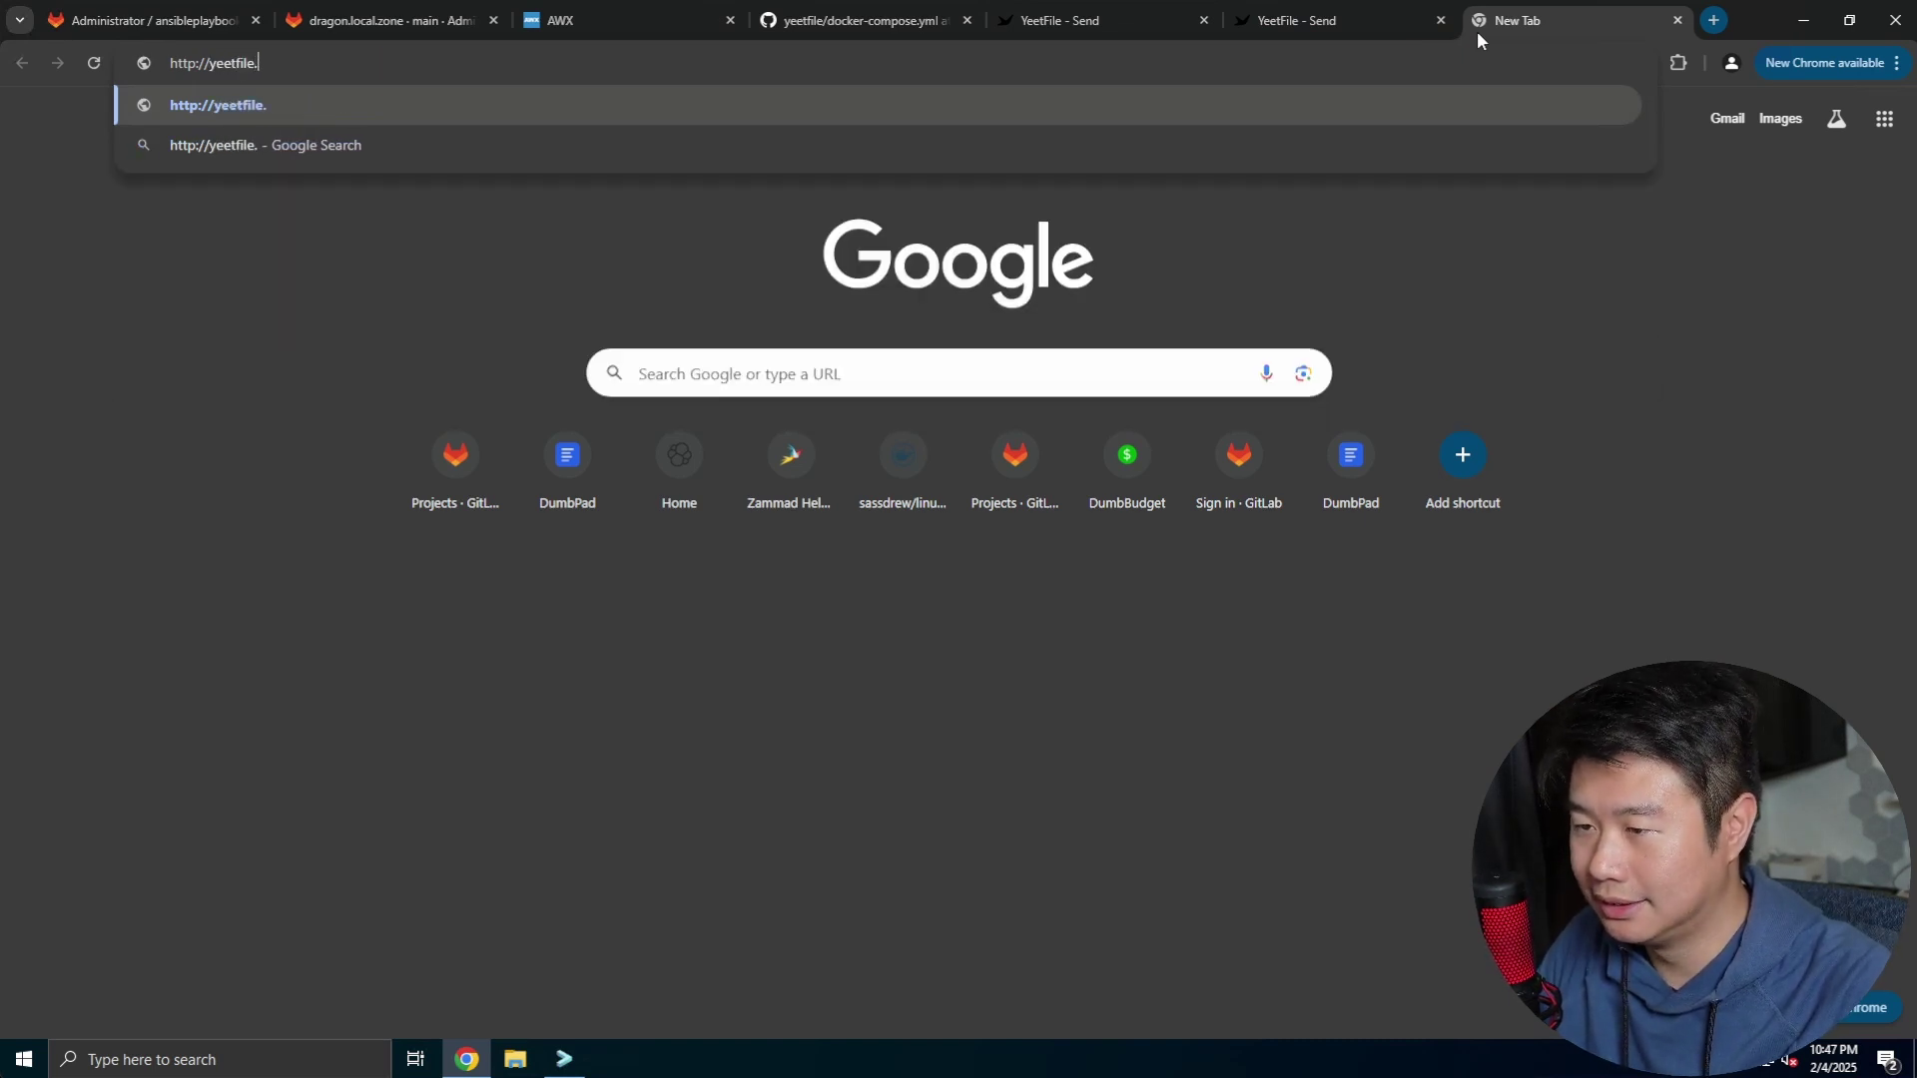
text(ocal:8090)
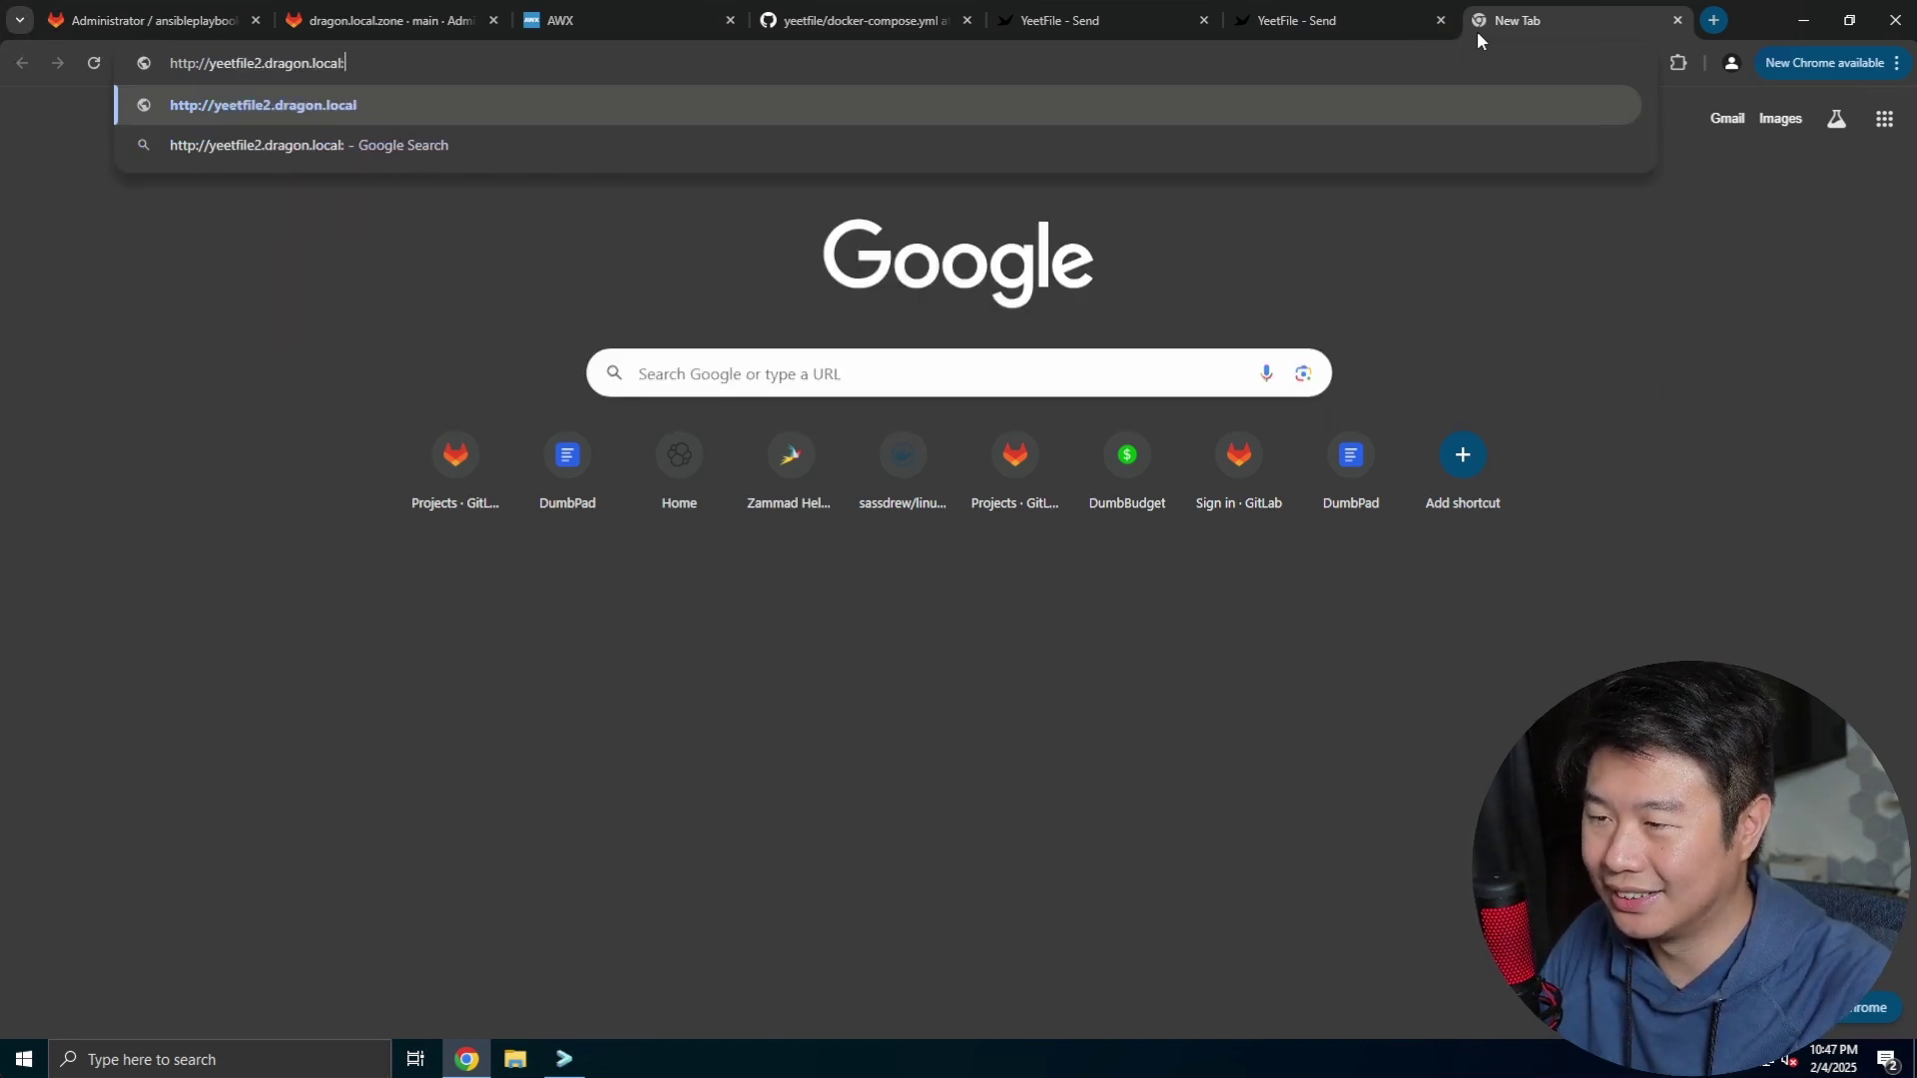
key(Return)
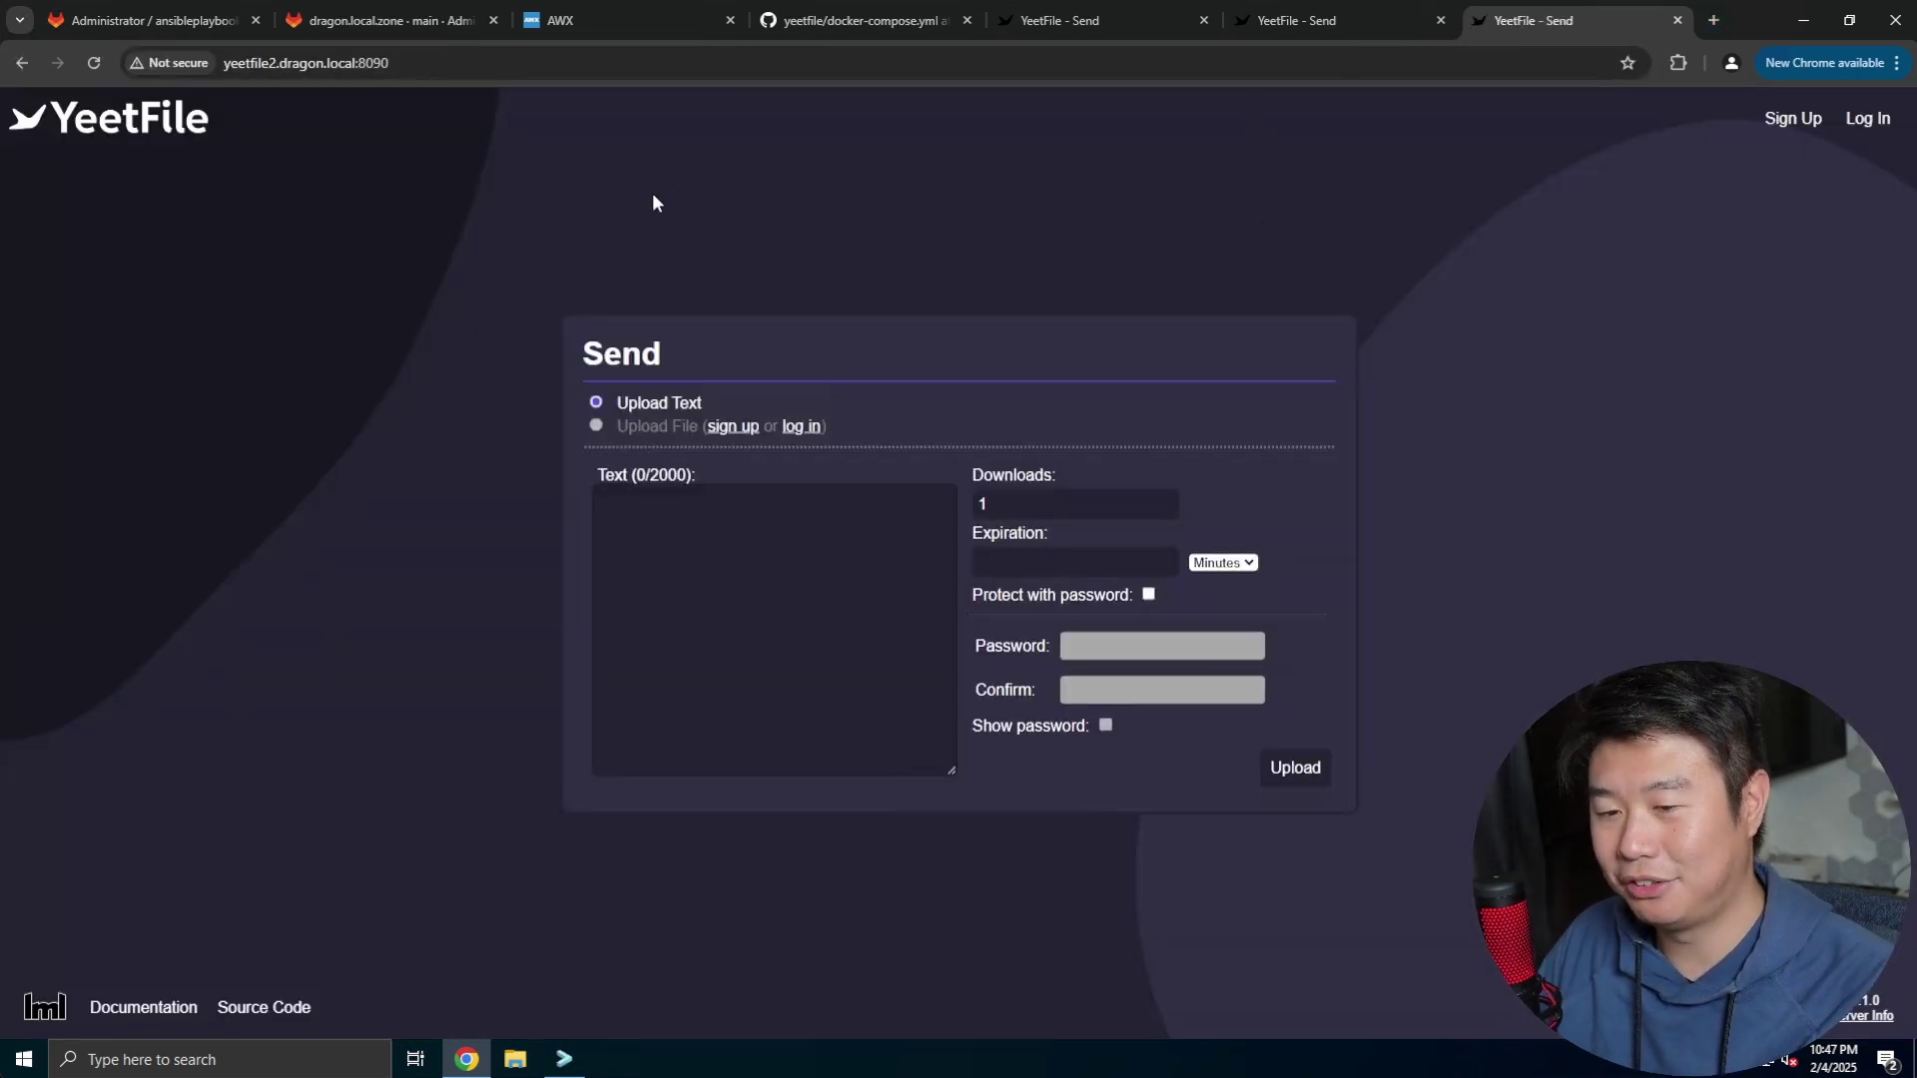
click(444, 63)
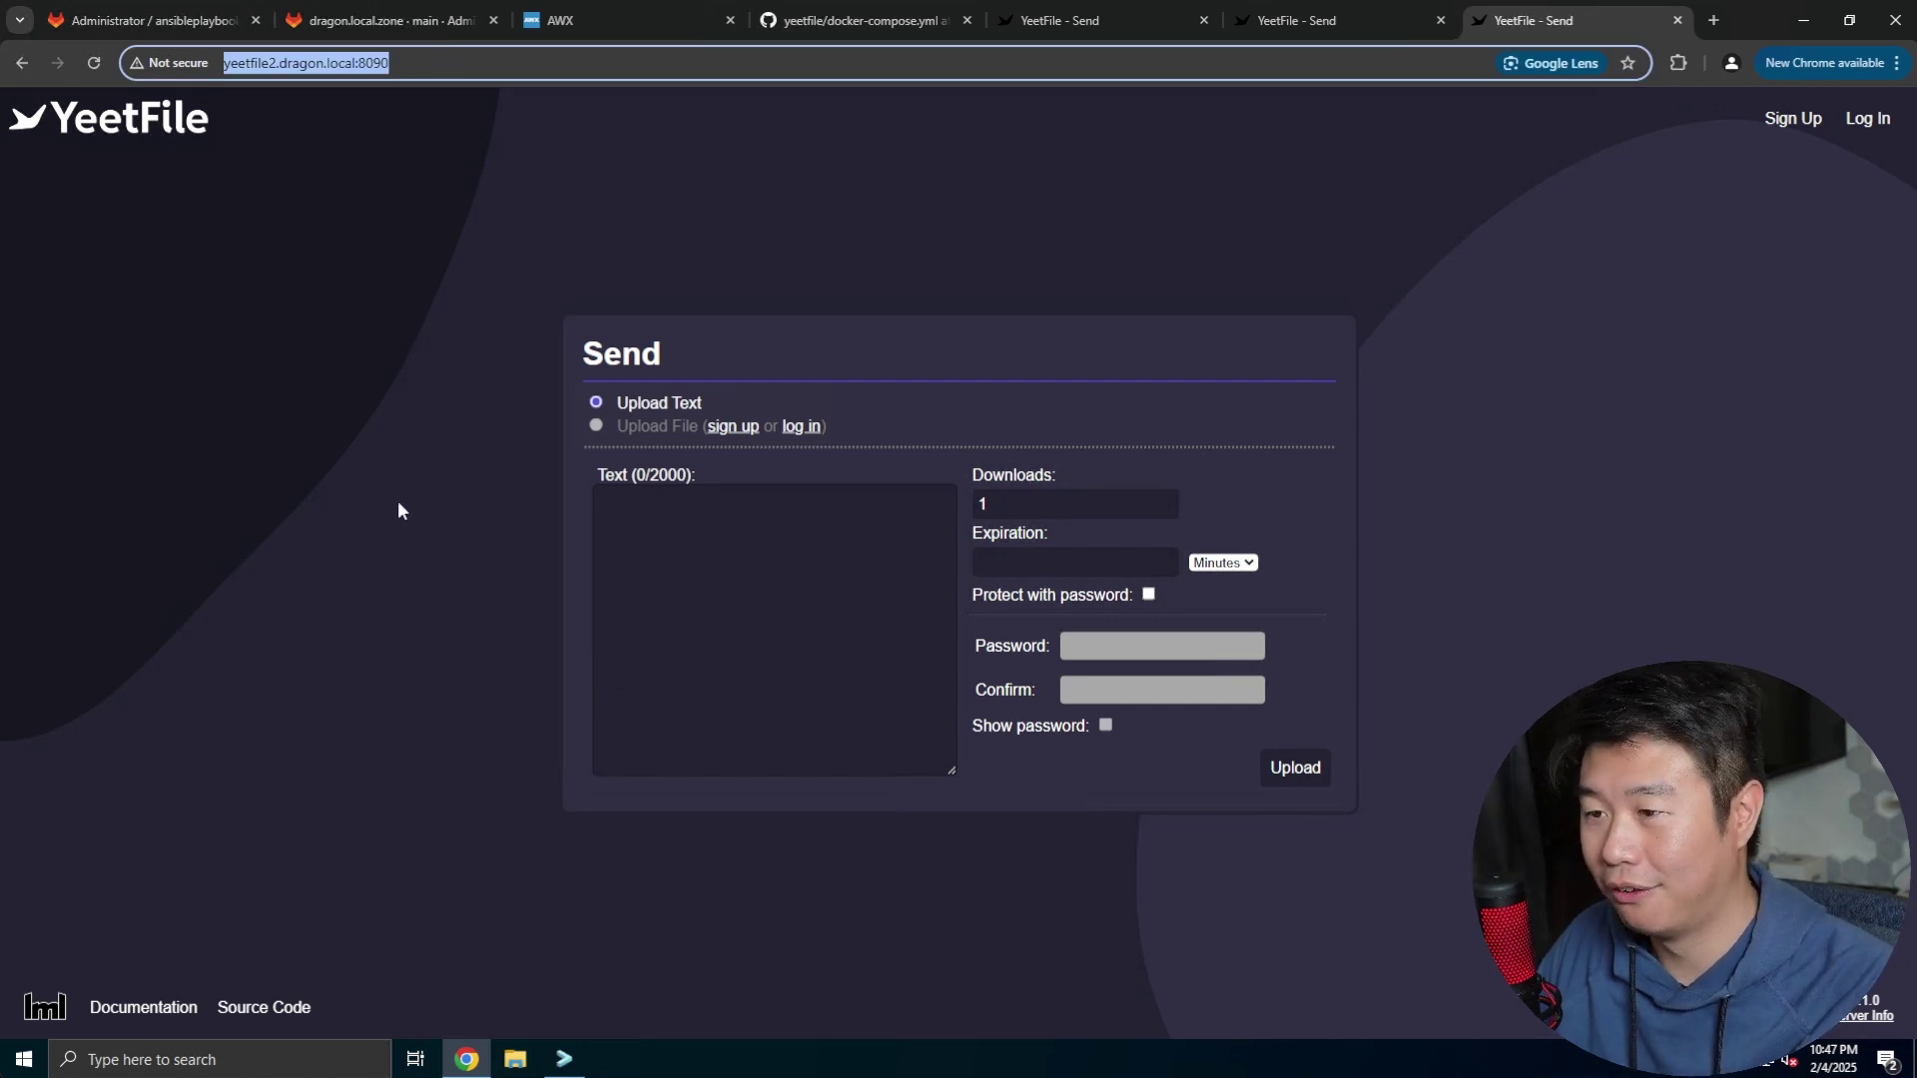
text(https)
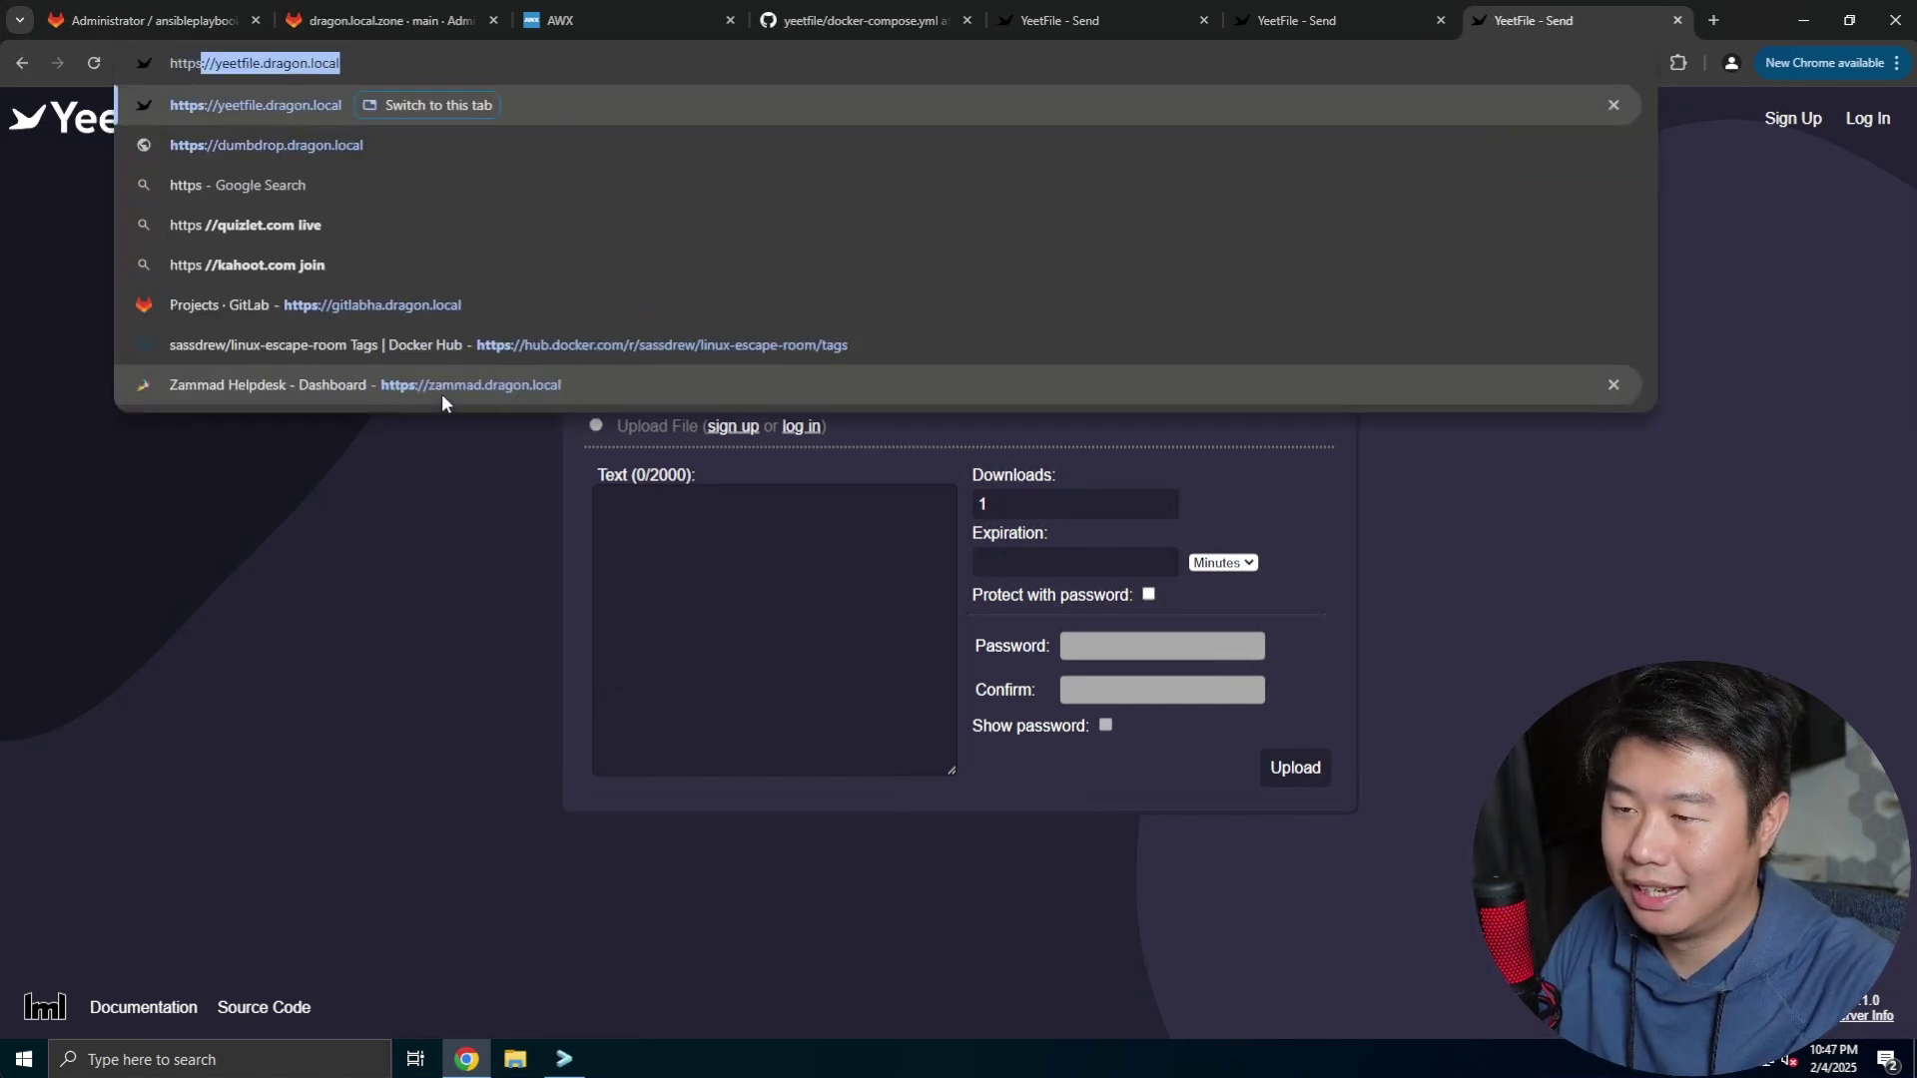
text(://yeetfile)
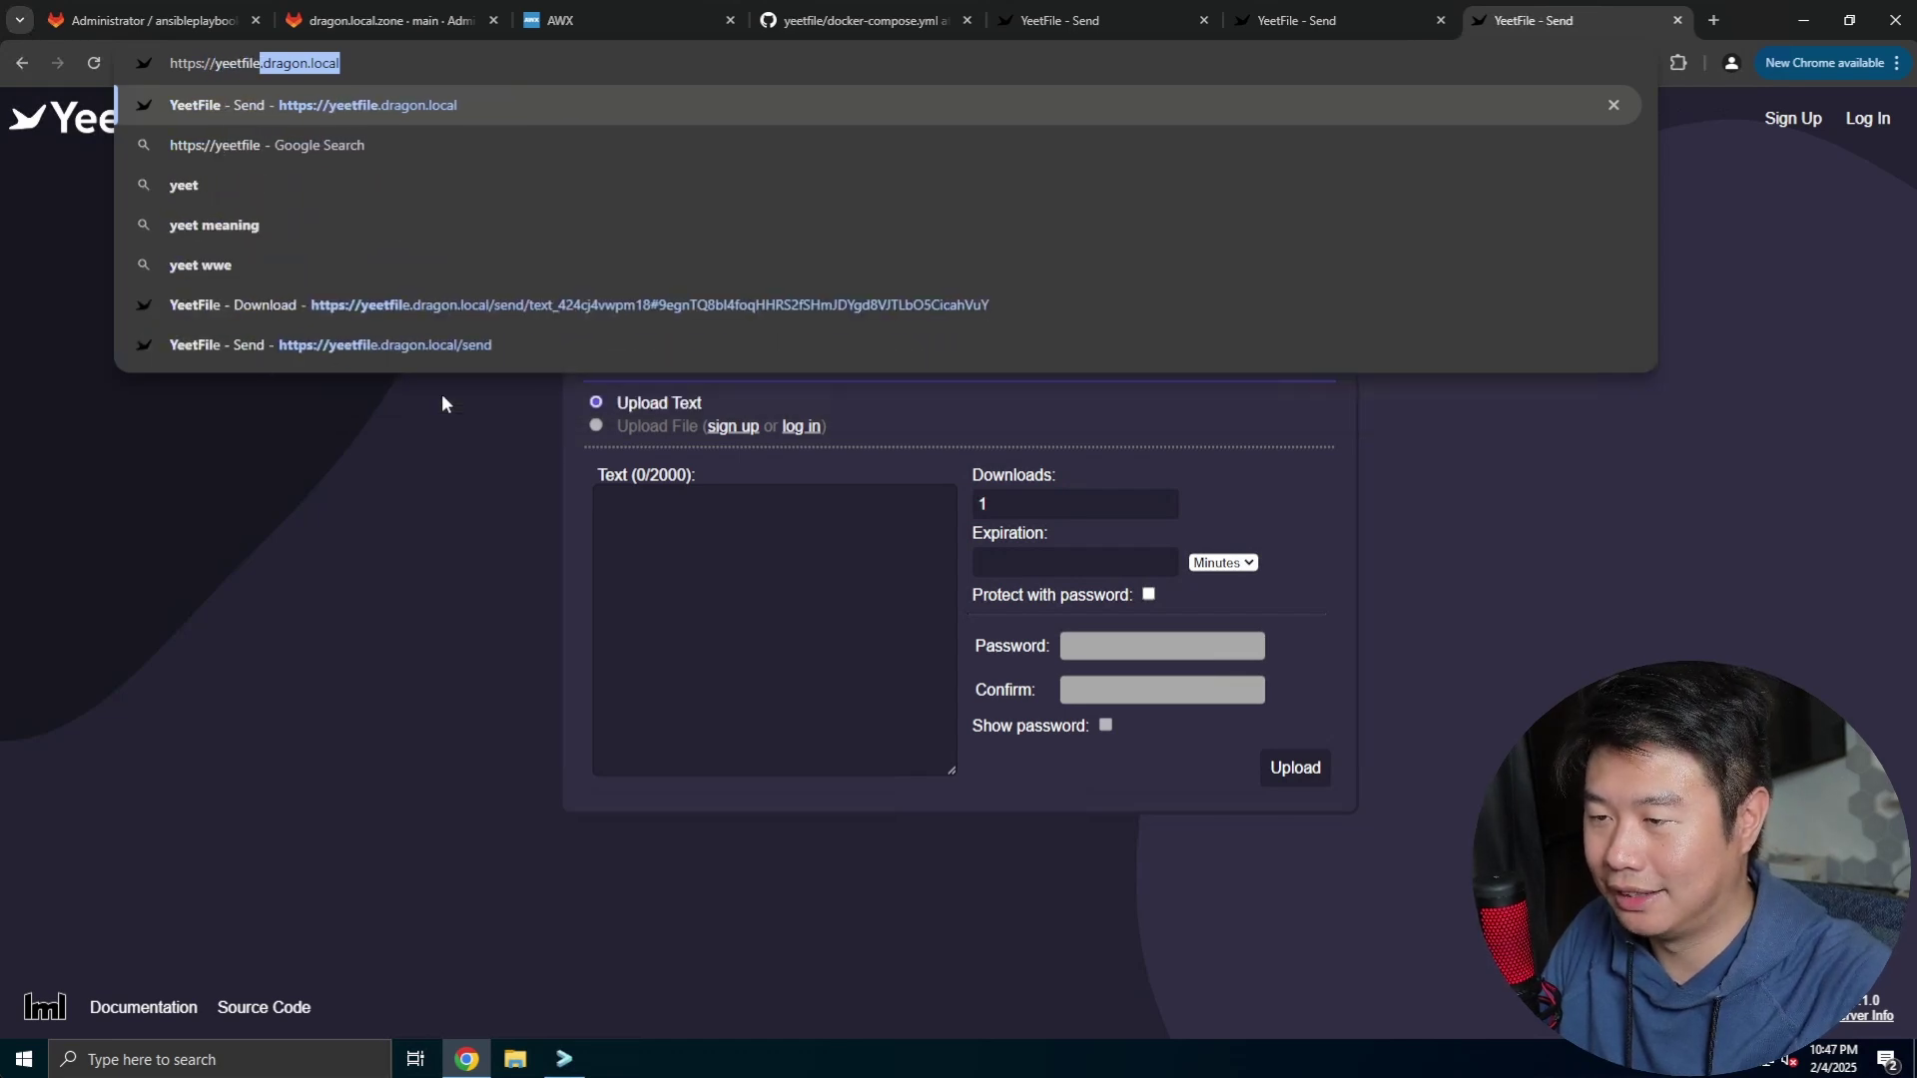
text(2.dragon.local)
key(Return)
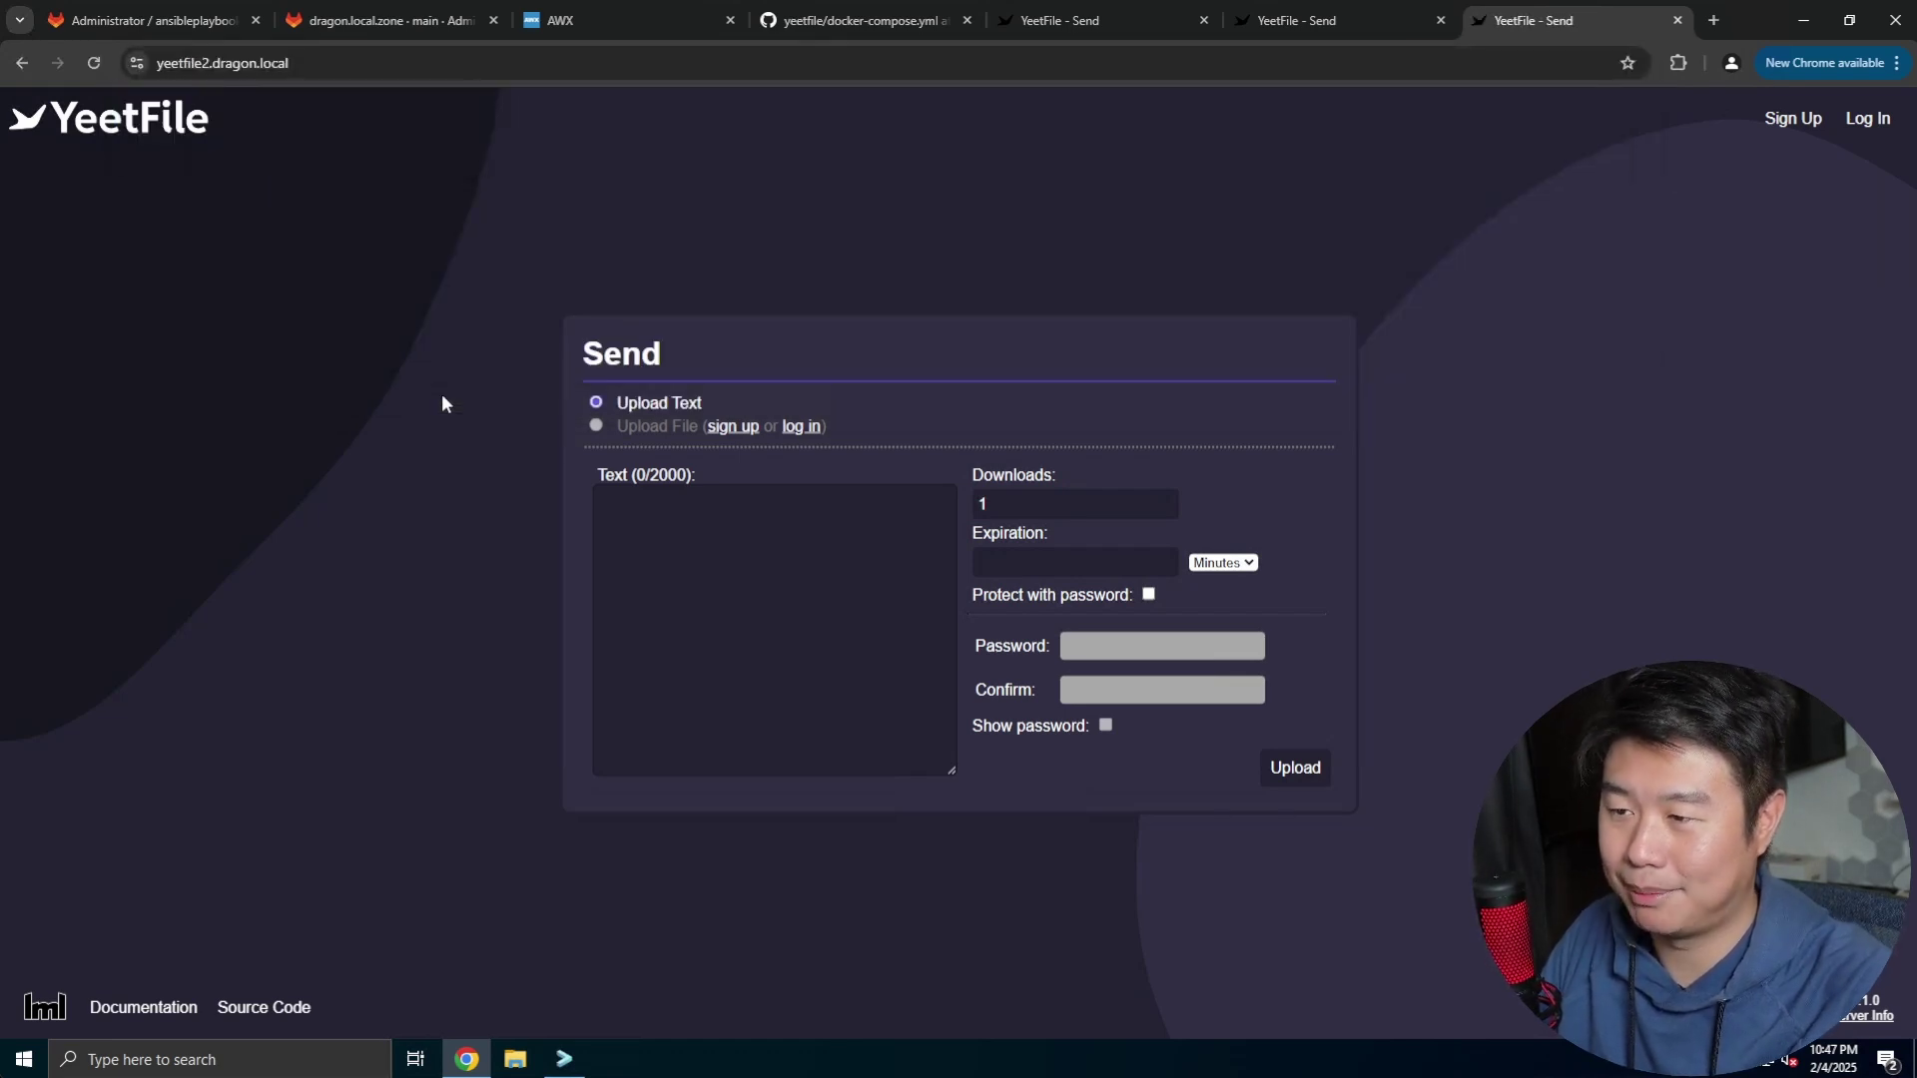
click(137, 63)
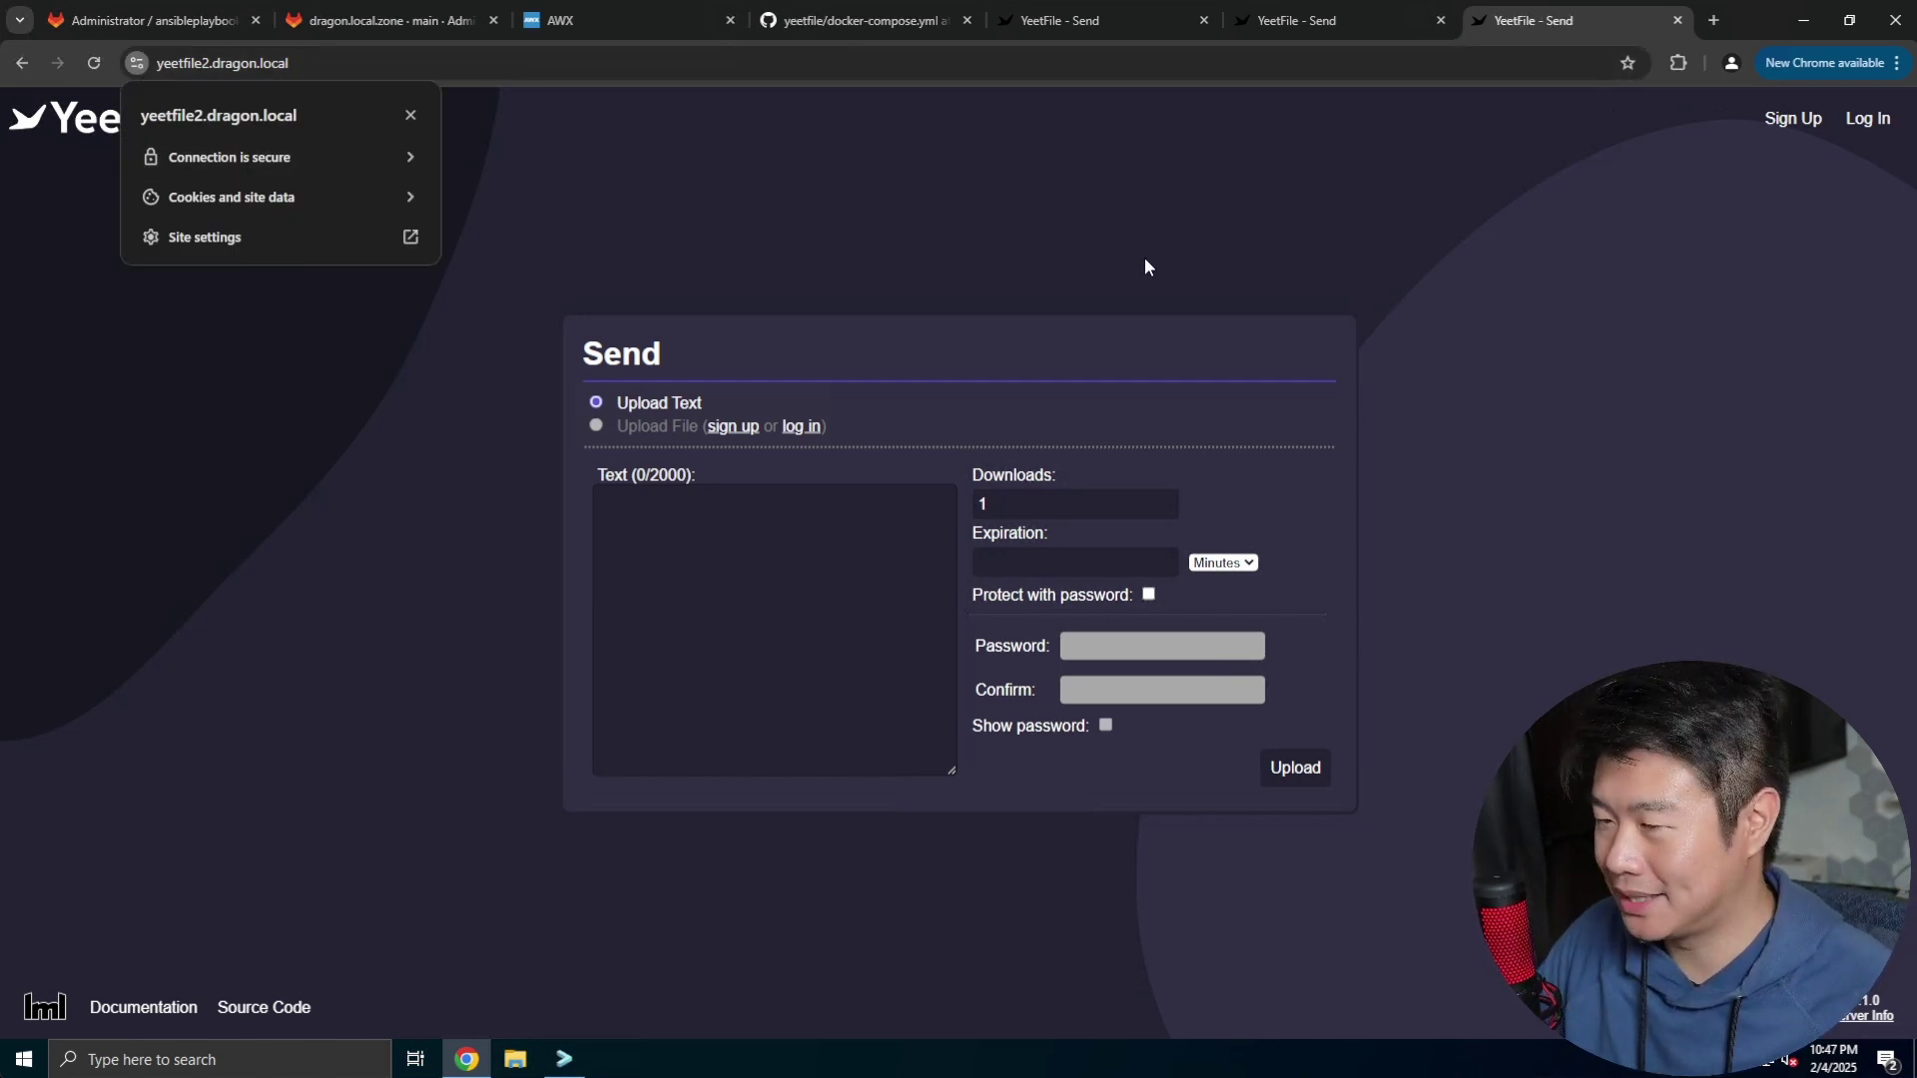
click(410, 117)
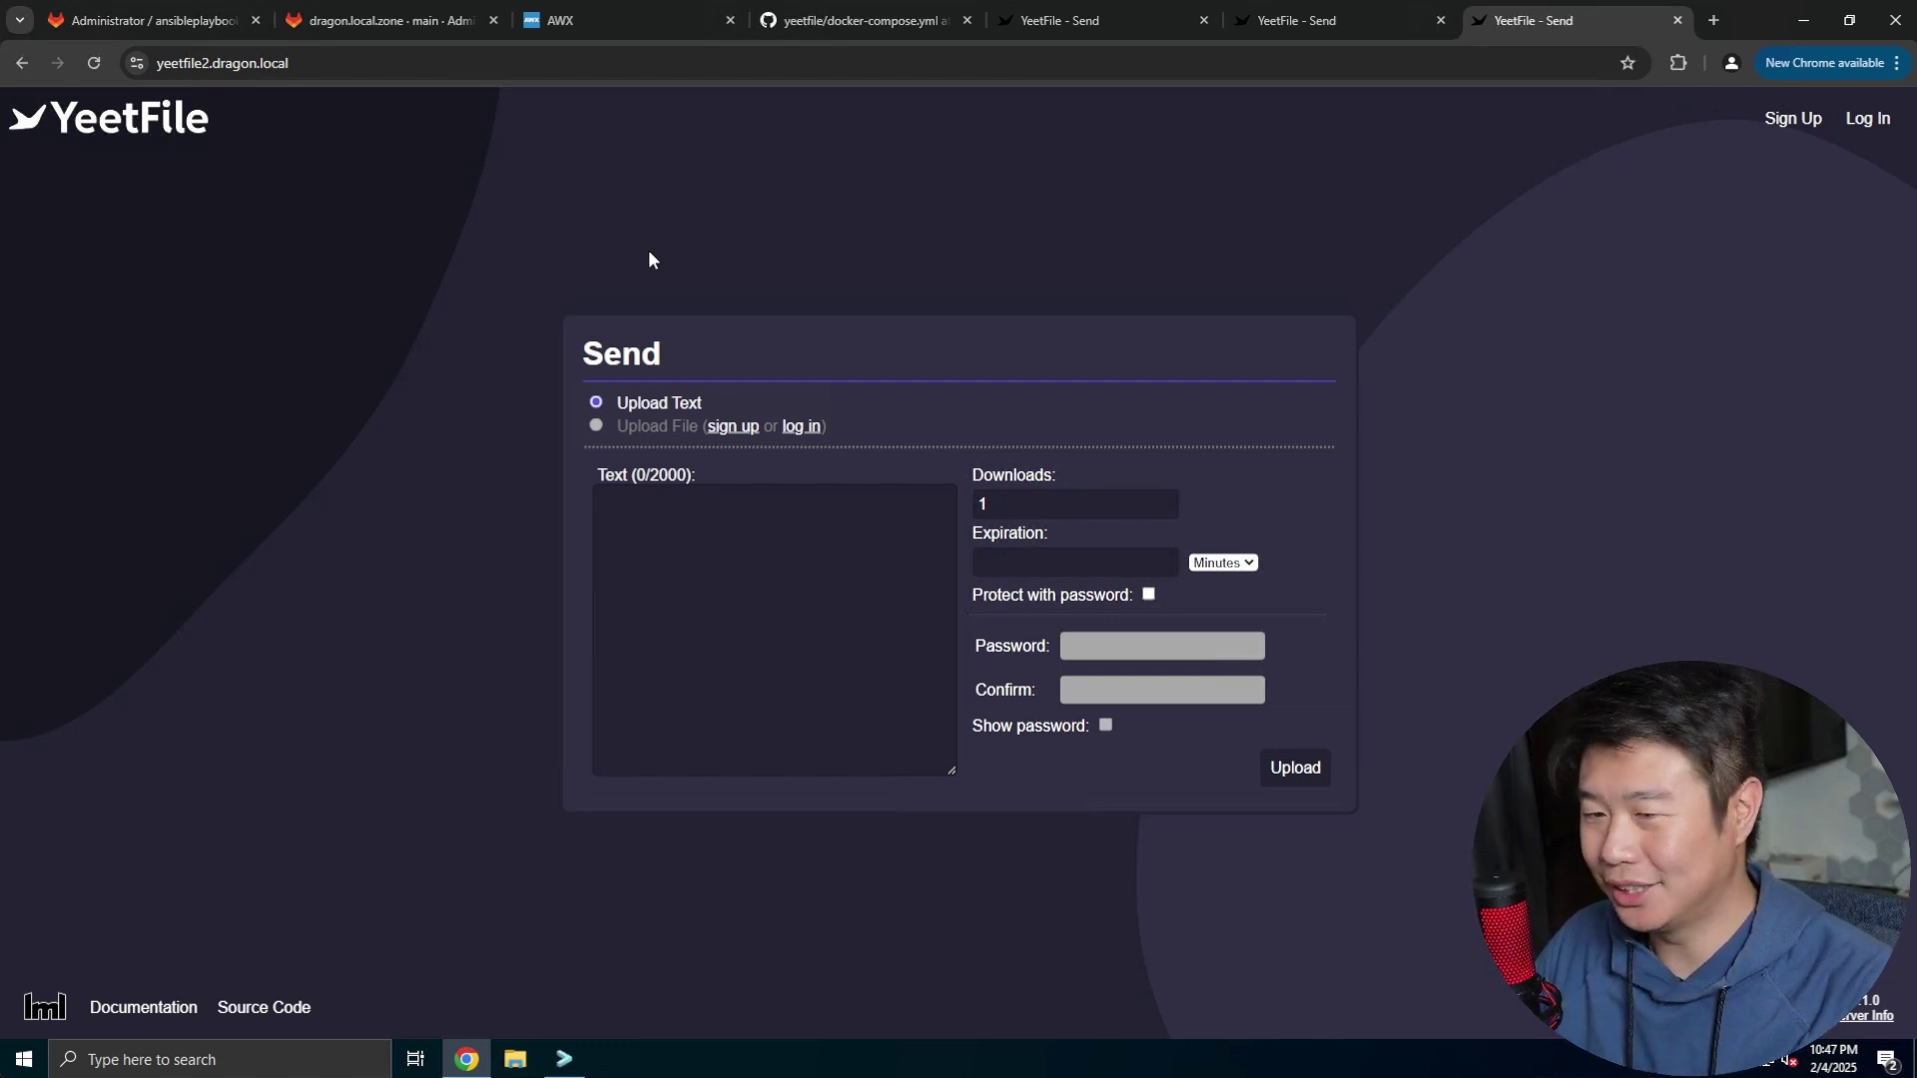
click(821, 534)
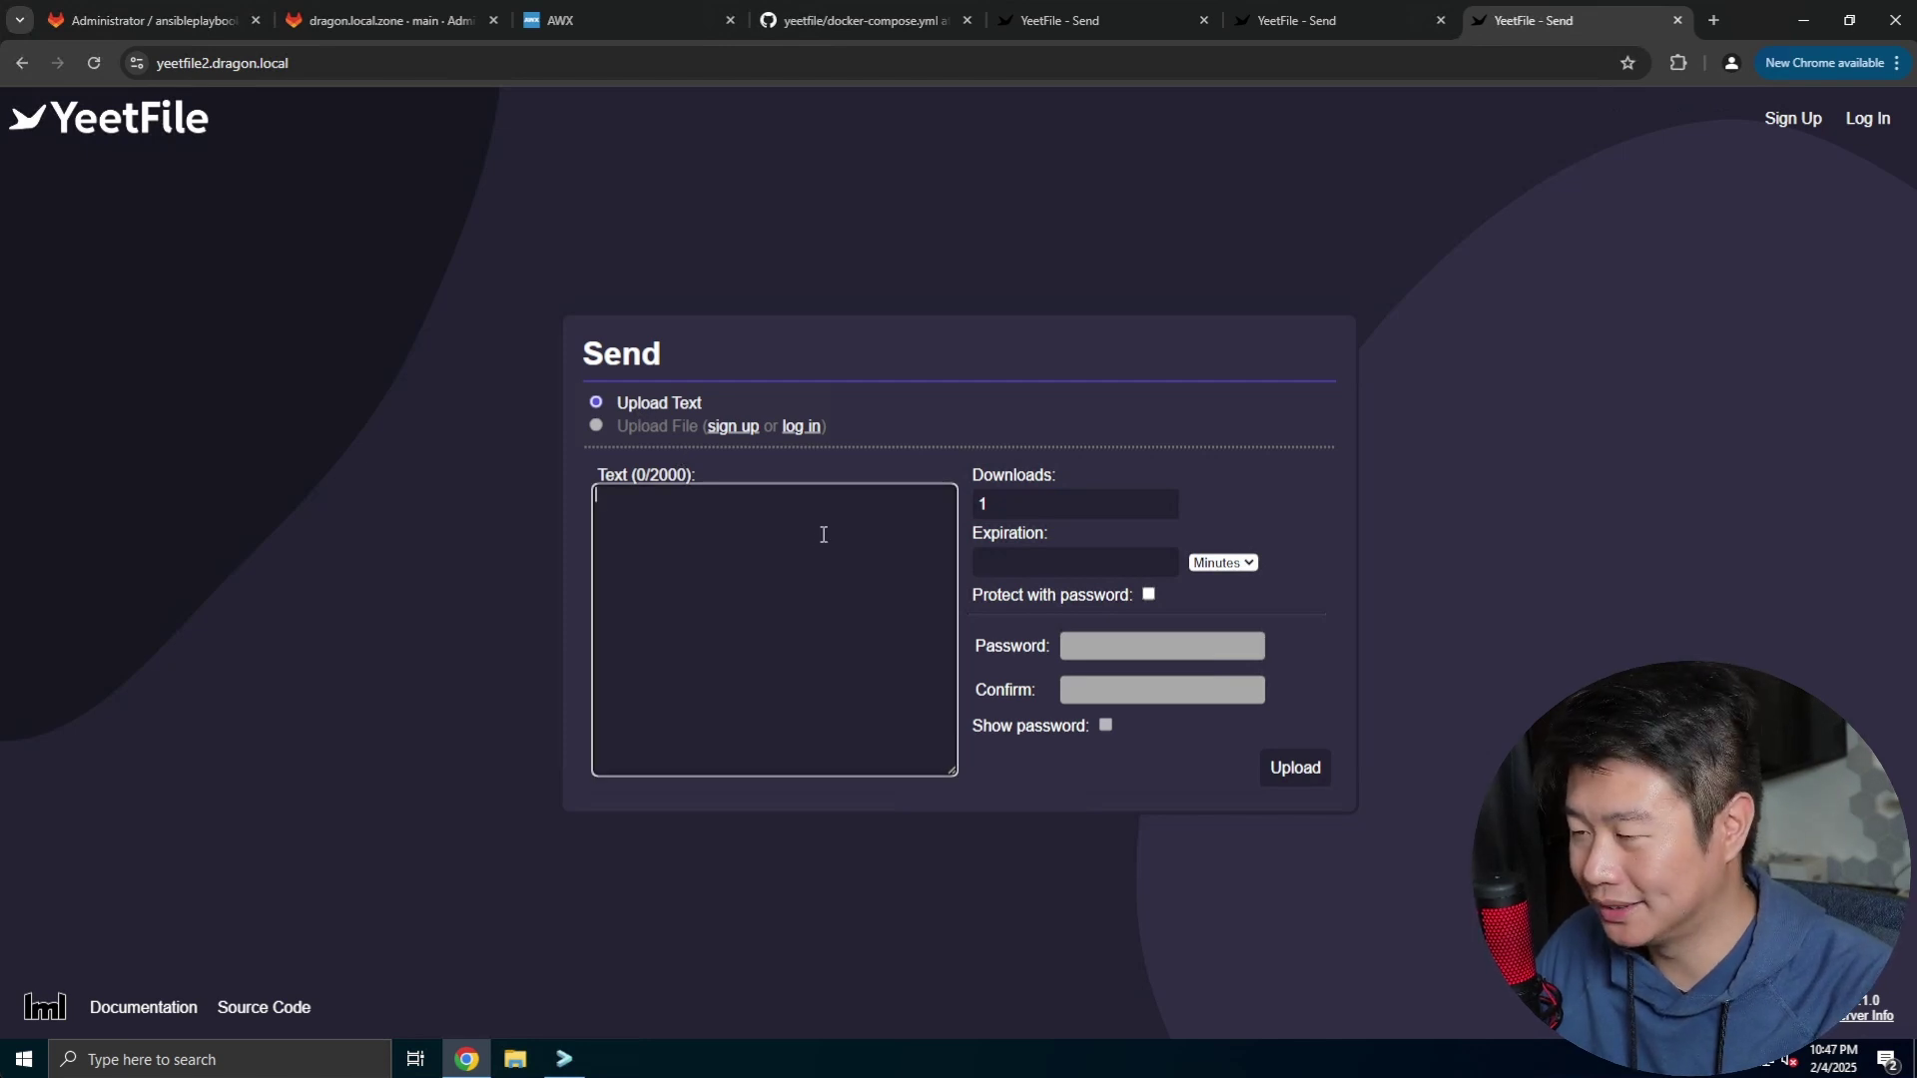